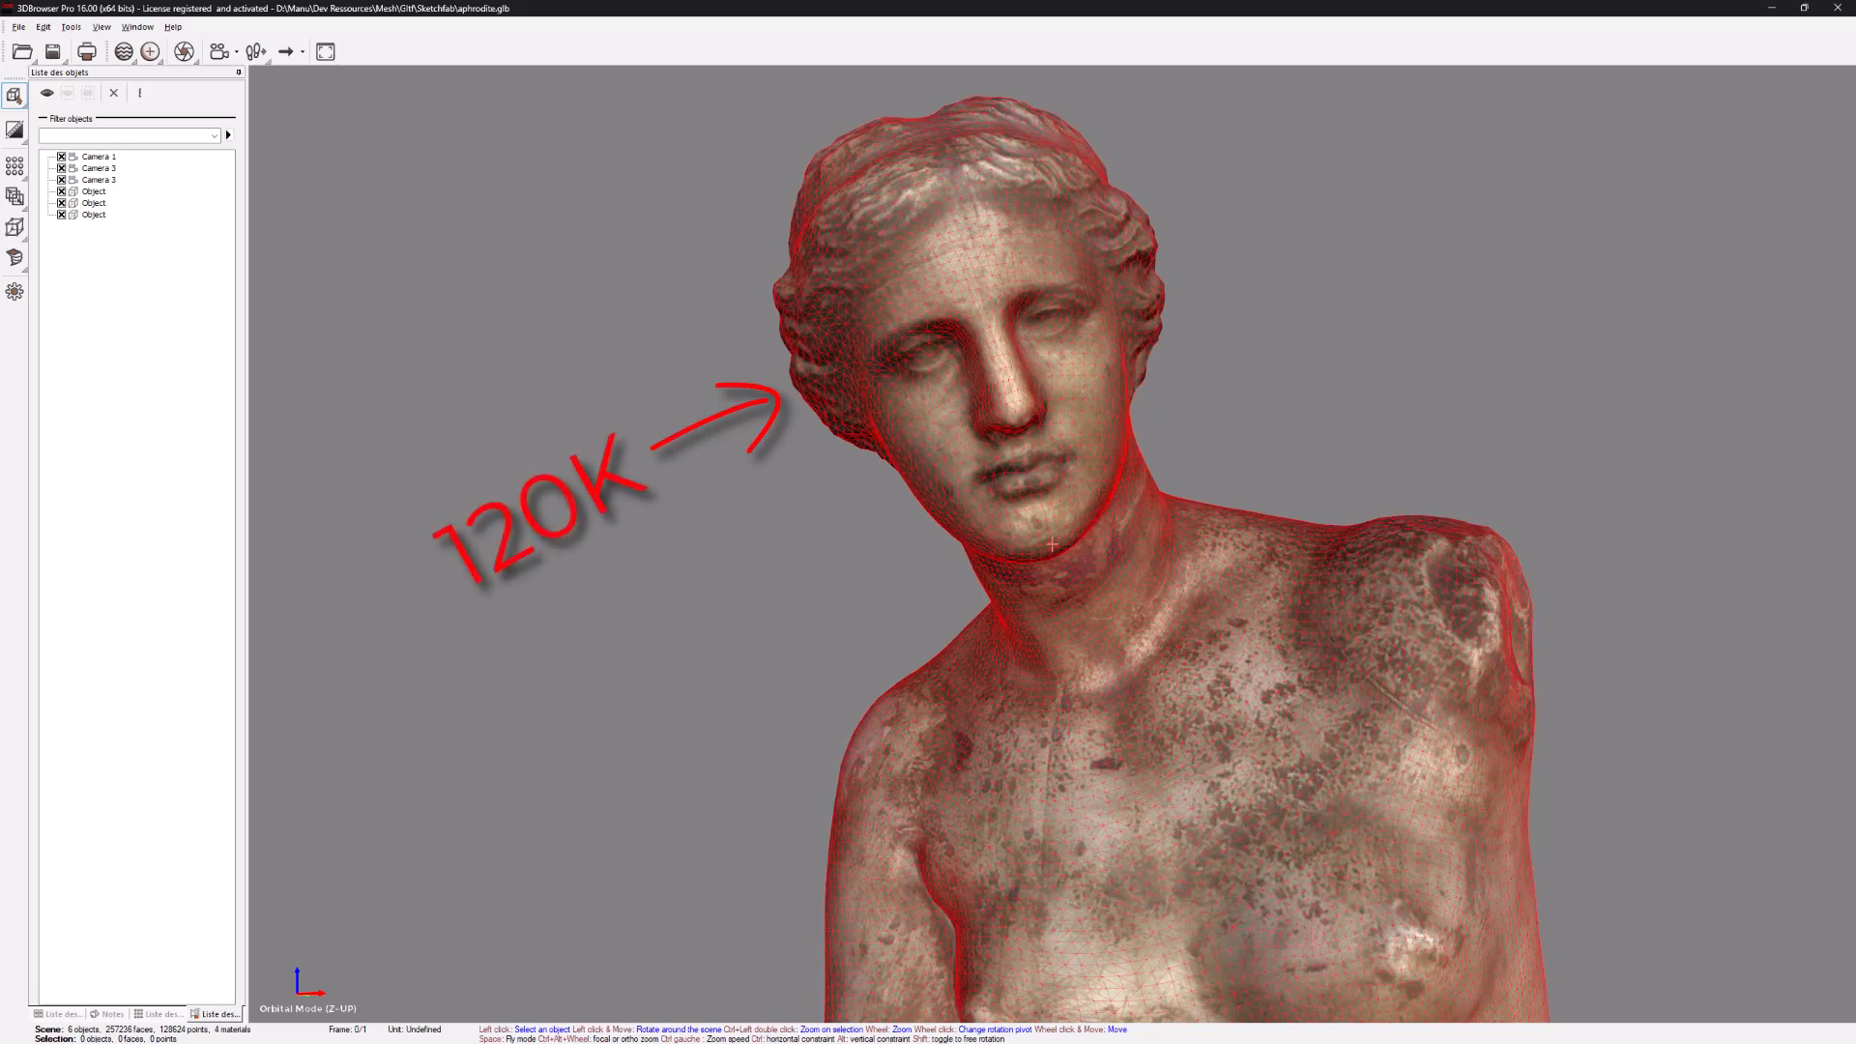
{"action": "key", "text": "Page_Down"}
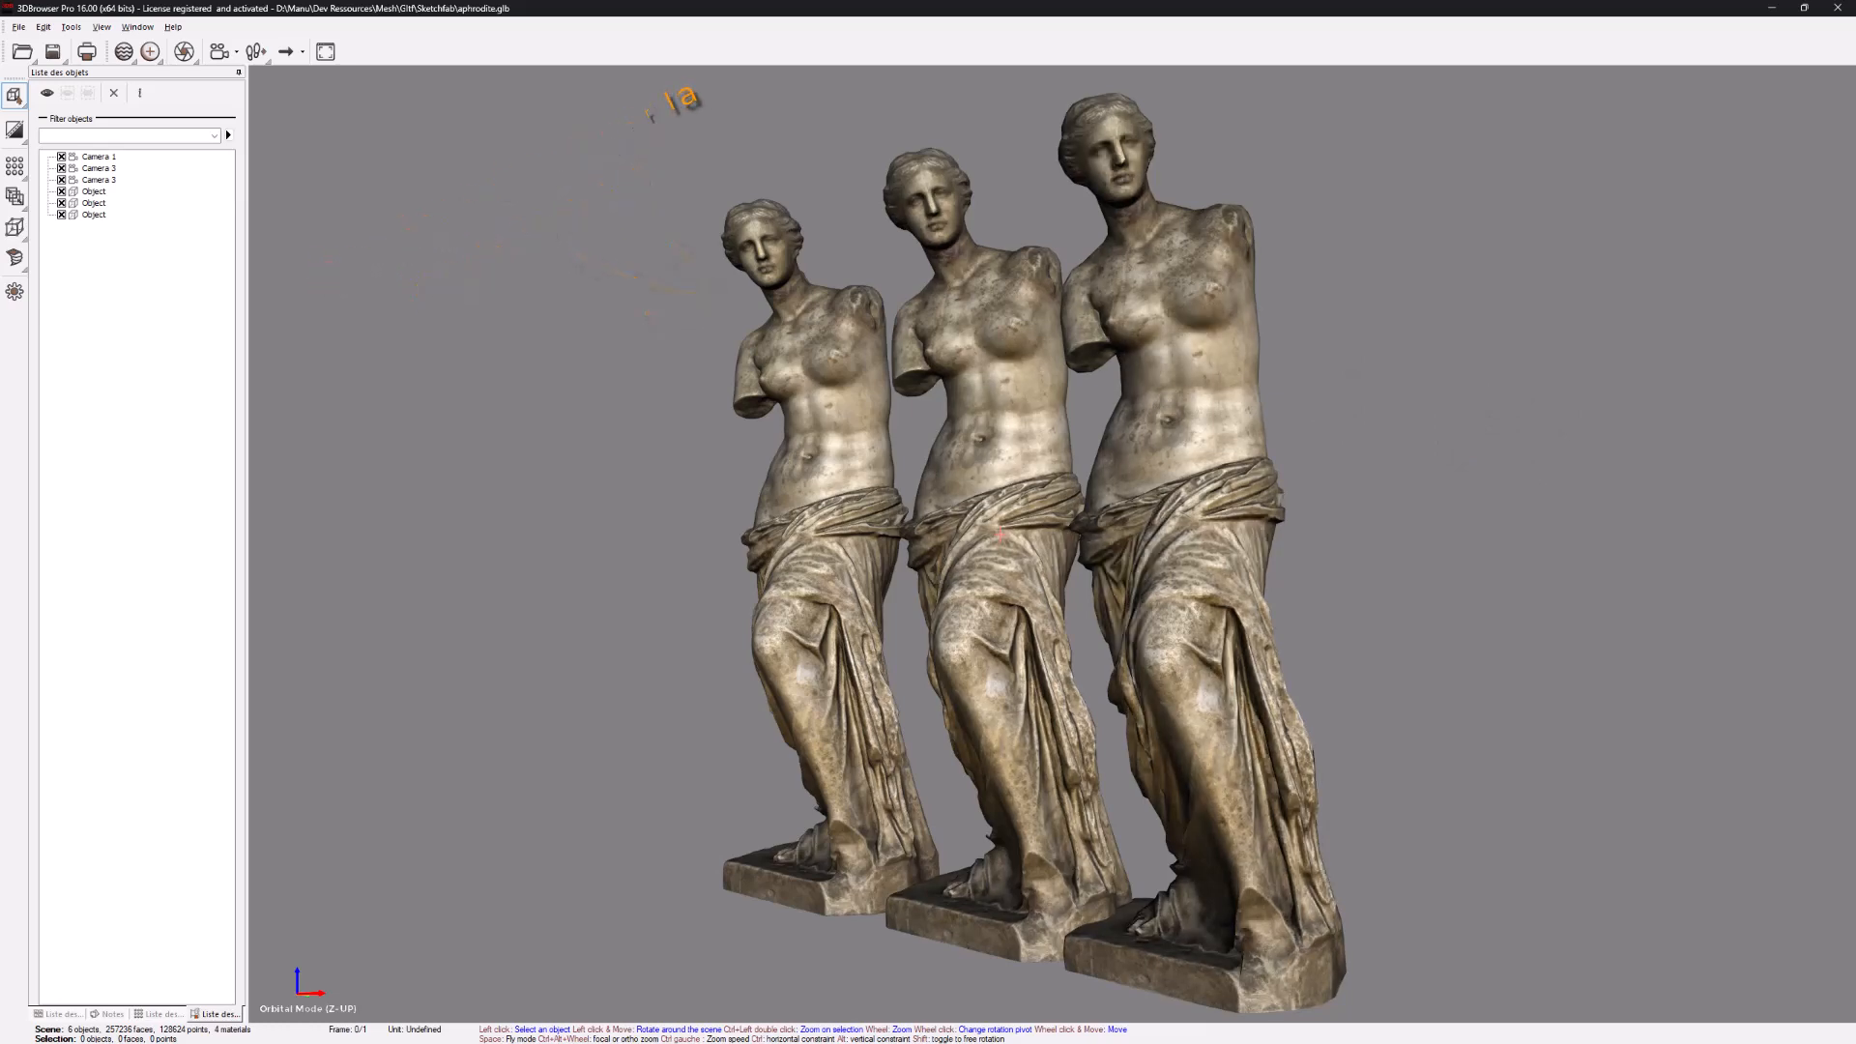
{"action": "key", "text": "w"}
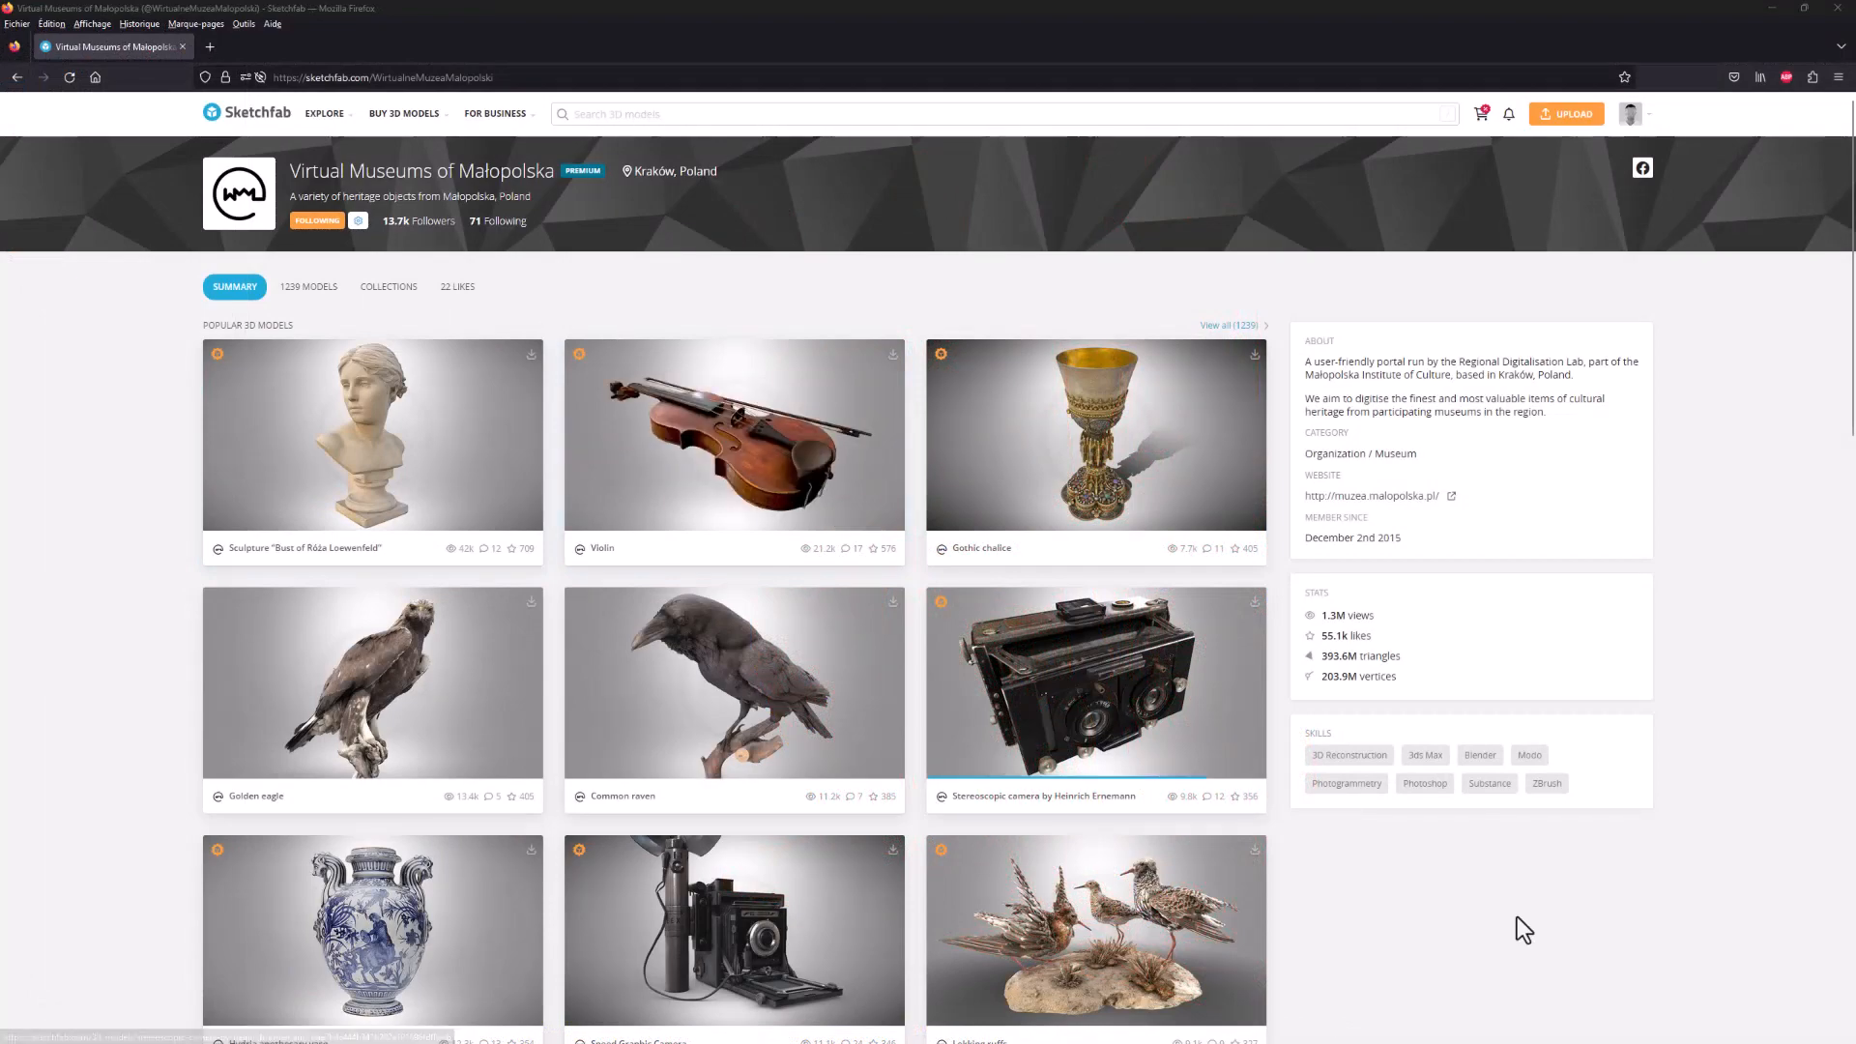
On the Virtual Museums of Małopolska Sketchfab page, find the "Aphrodite of Milos" plaster cast and download its 54MB GLB version with 4k textures.
{"action": "scroll", "coordinate": [1513, 918], "scroll_direction": "down", "scroll_amount": 8}
{"action": "left_click", "coordinate": [764, 532]}
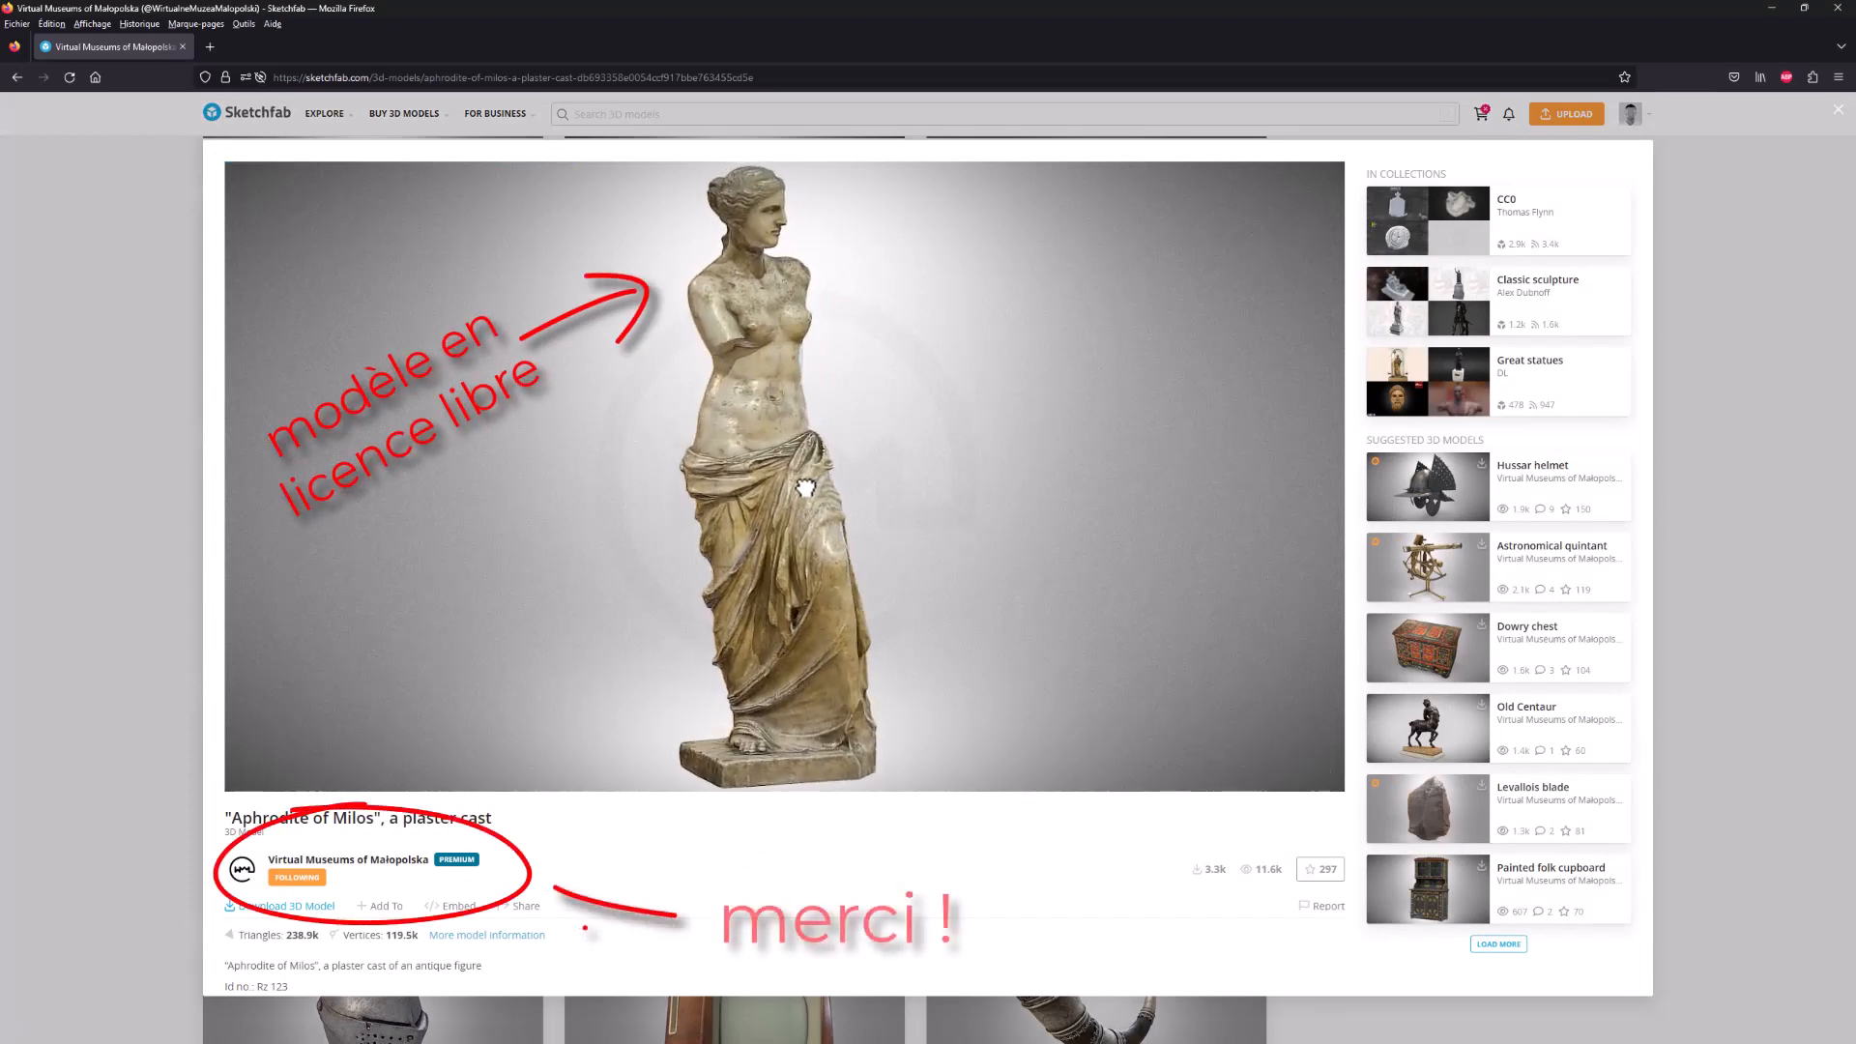
{"action": "left_click", "coordinate": [323, 907]}
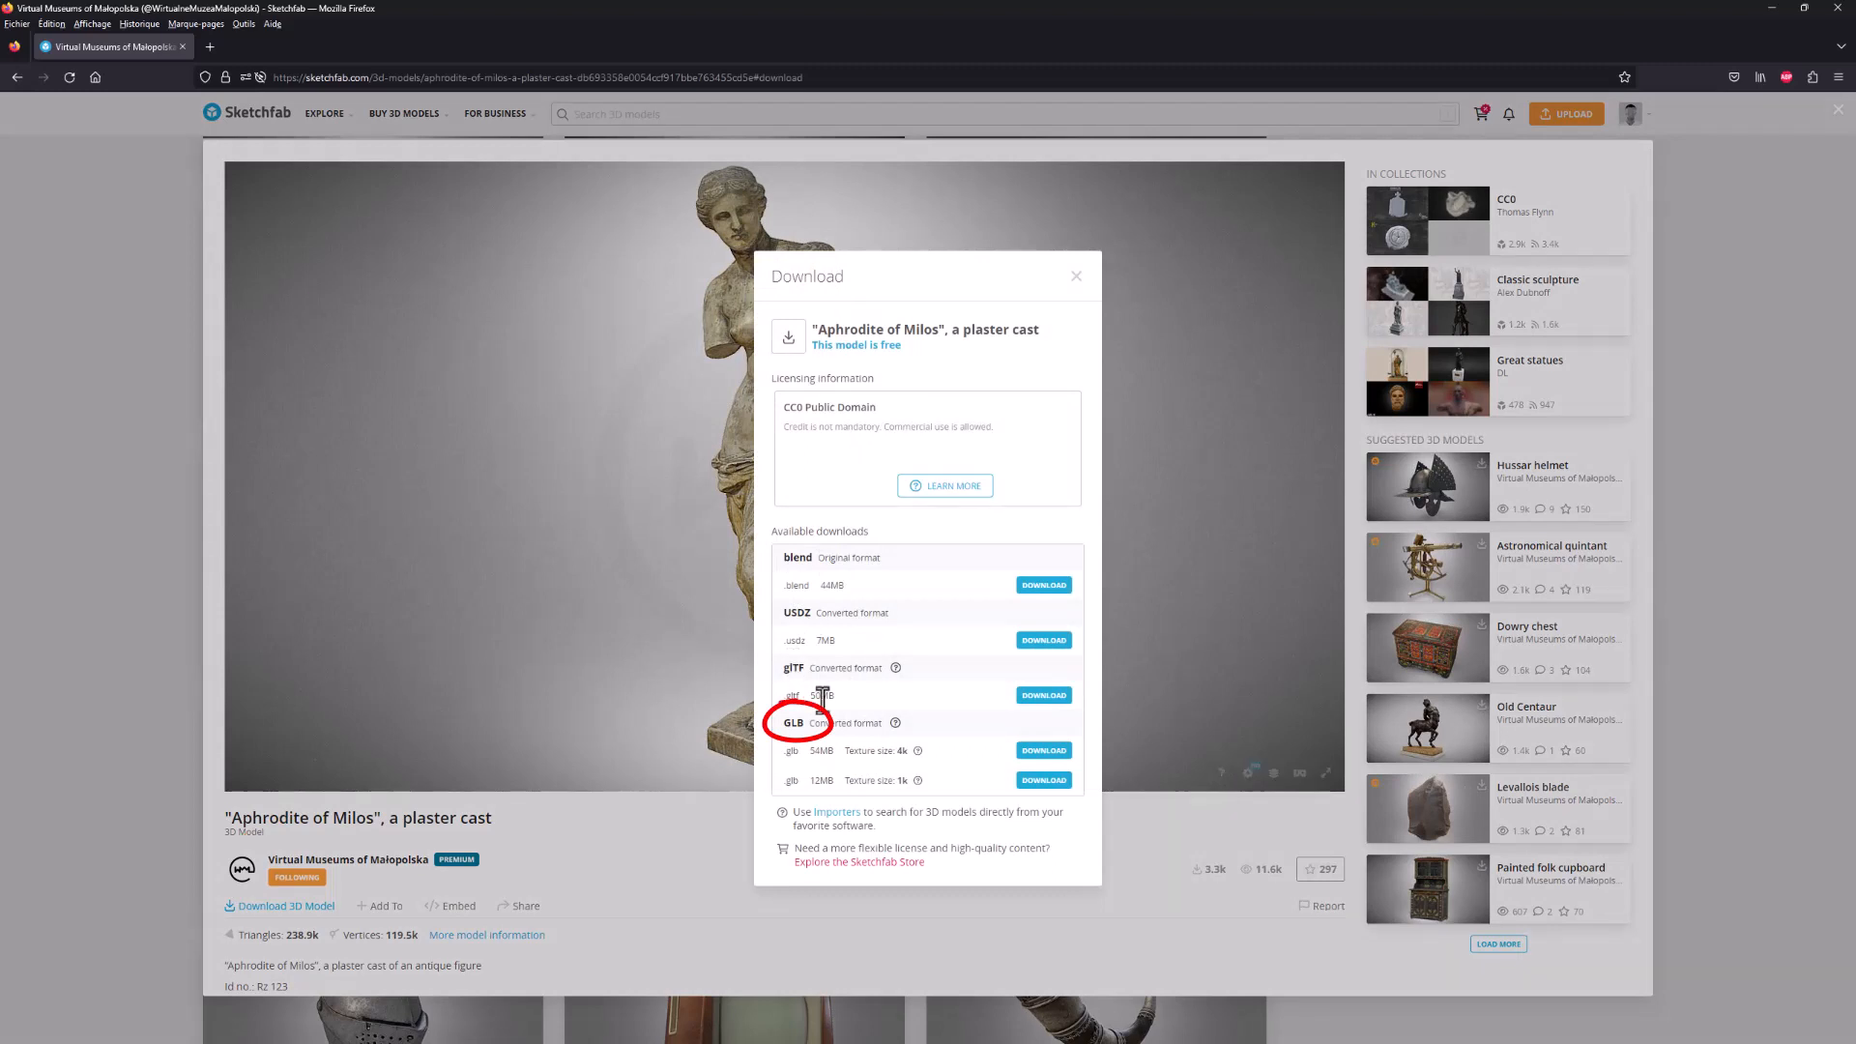
{"action": "left_click", "coordinate": [1038, 755]}
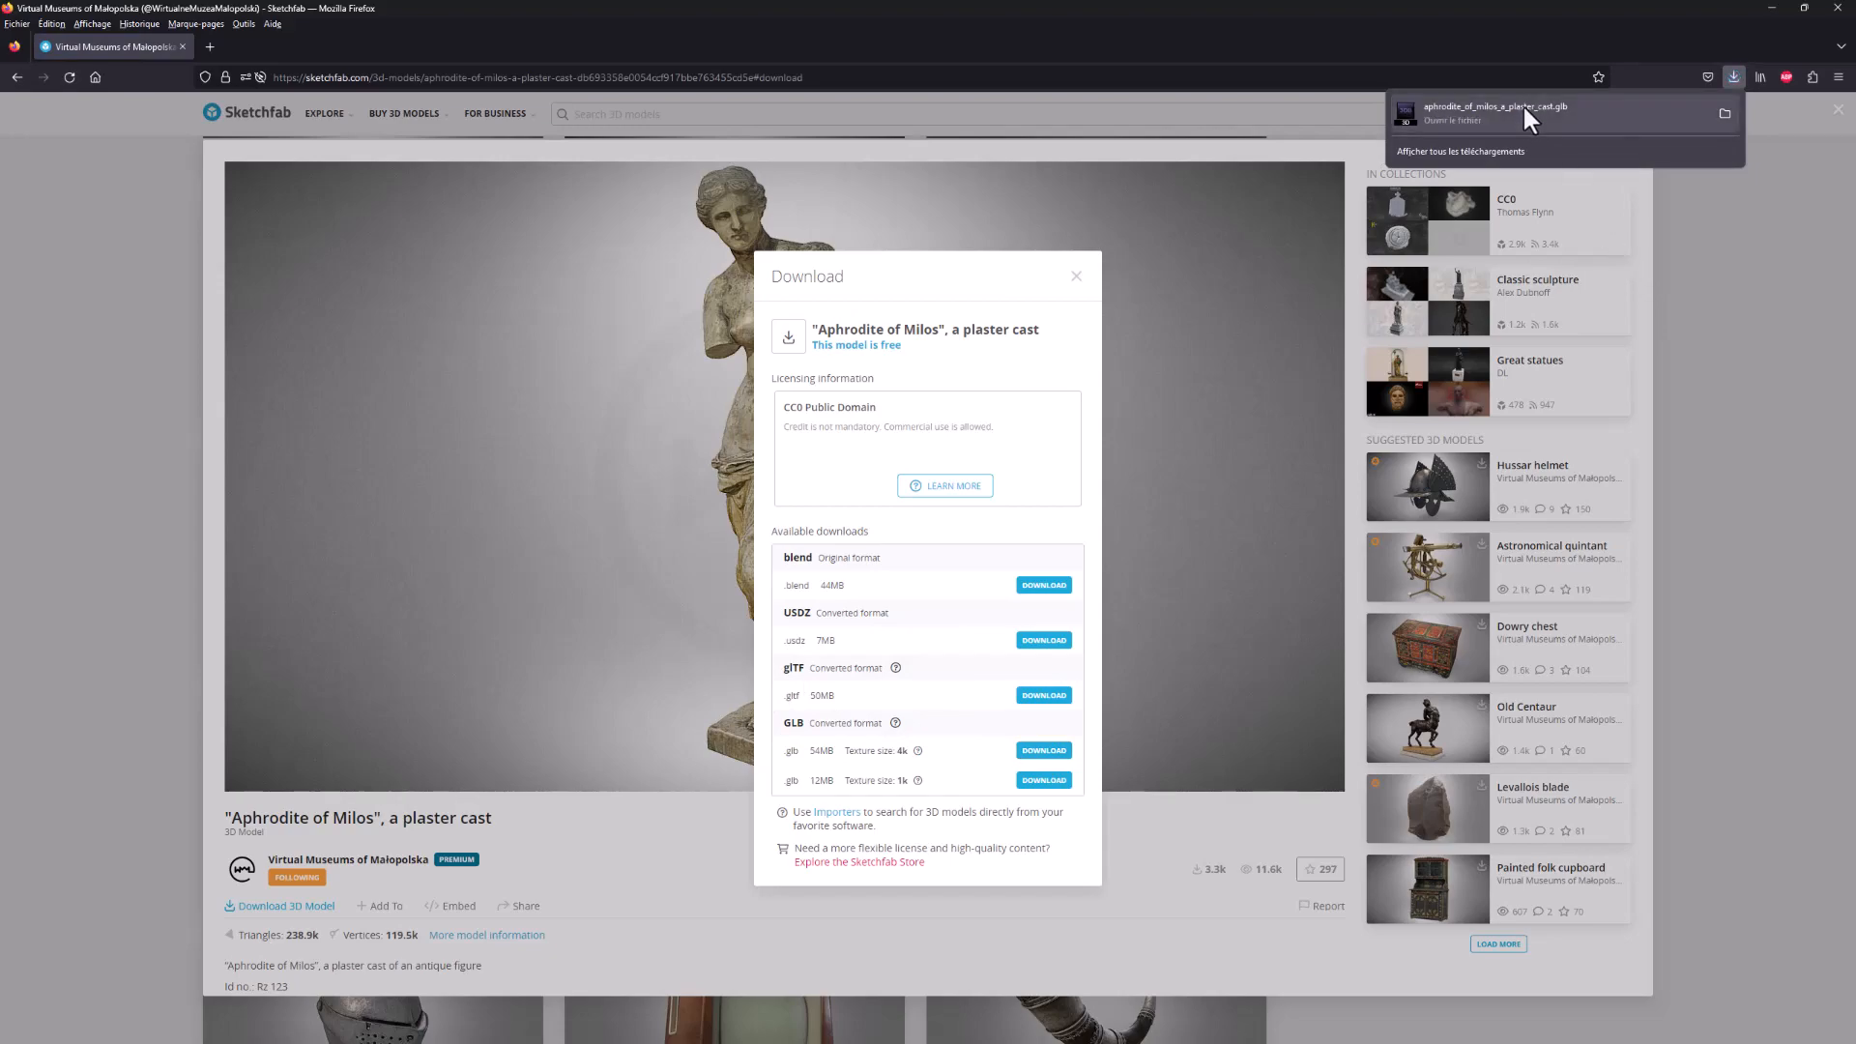
Bring the downloaded aphrodite_of_milos_a_plaster_cast.glb into the Sketchfab folder in 3DBrowser and open it.
{"action": "left_click_drag", "start_coordinate": [1523, 102], "coordinate": [1355, 368]}
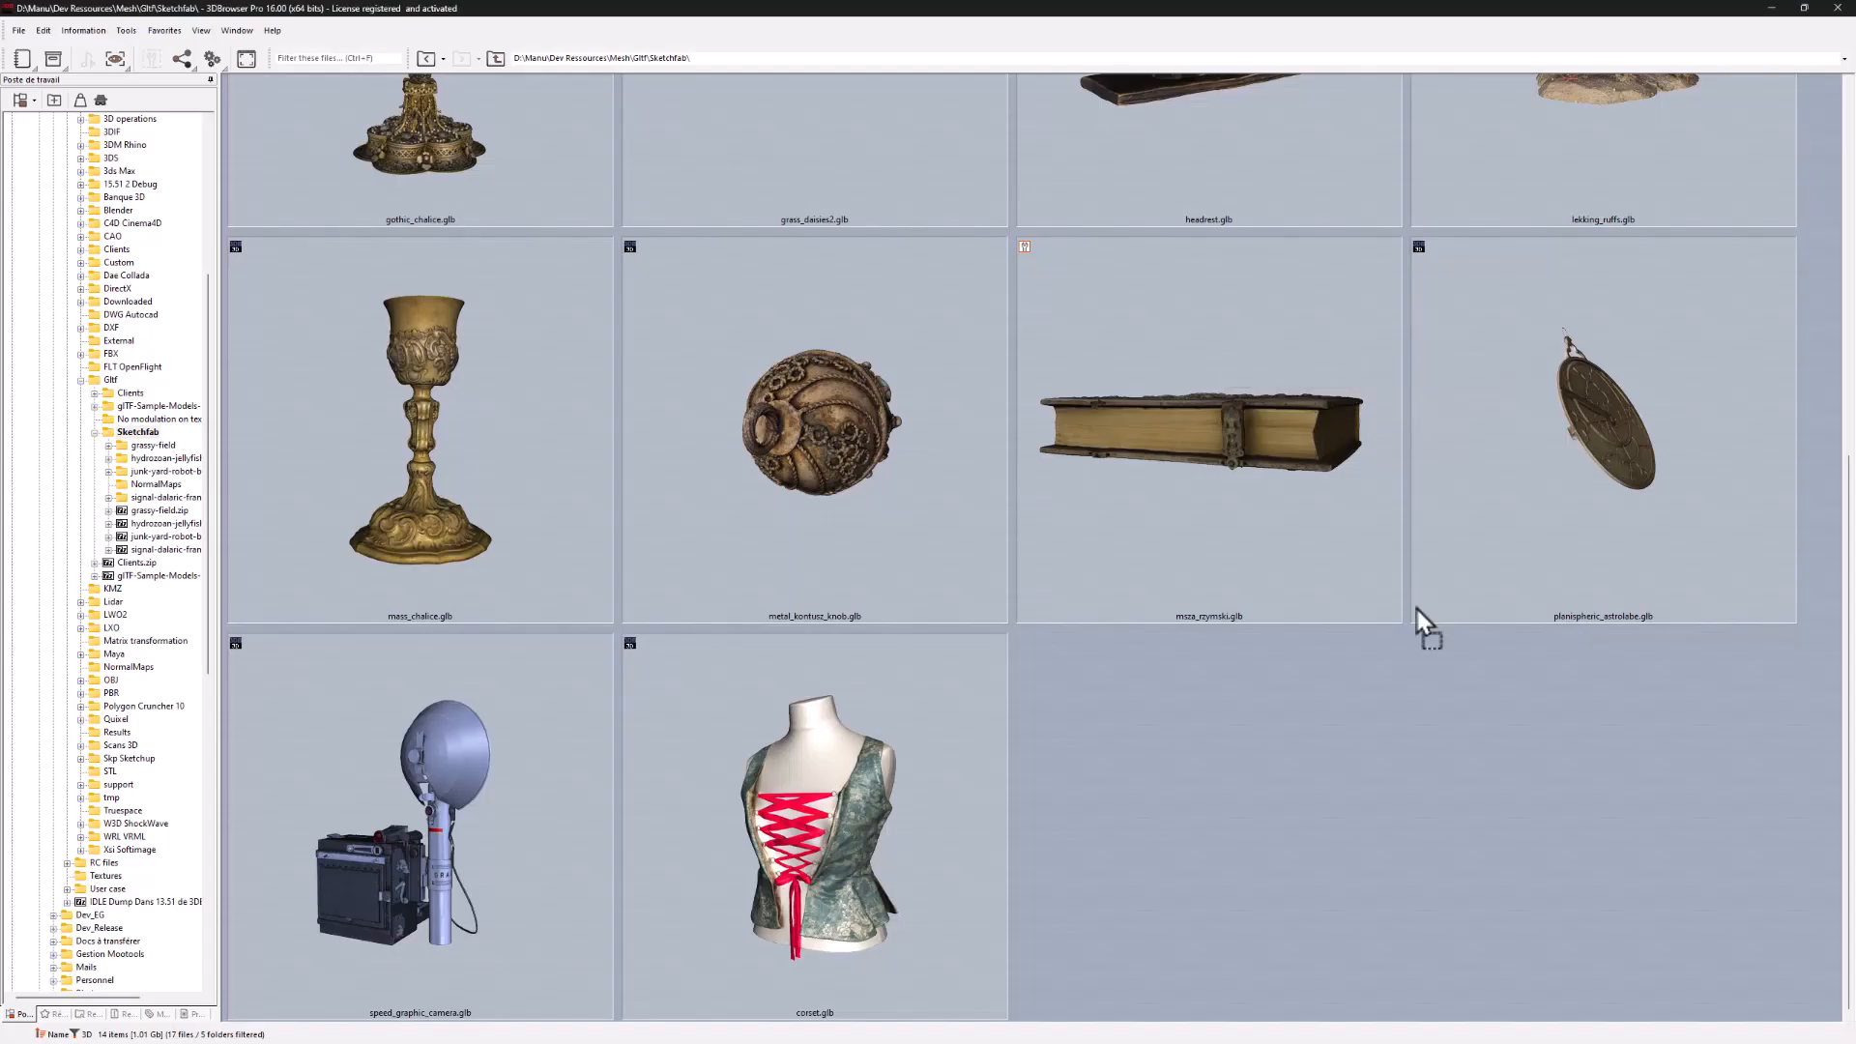
{"action": "left_click_drag", "start_coordinate": [1424, 624], "coordinate": [1367, 729]}
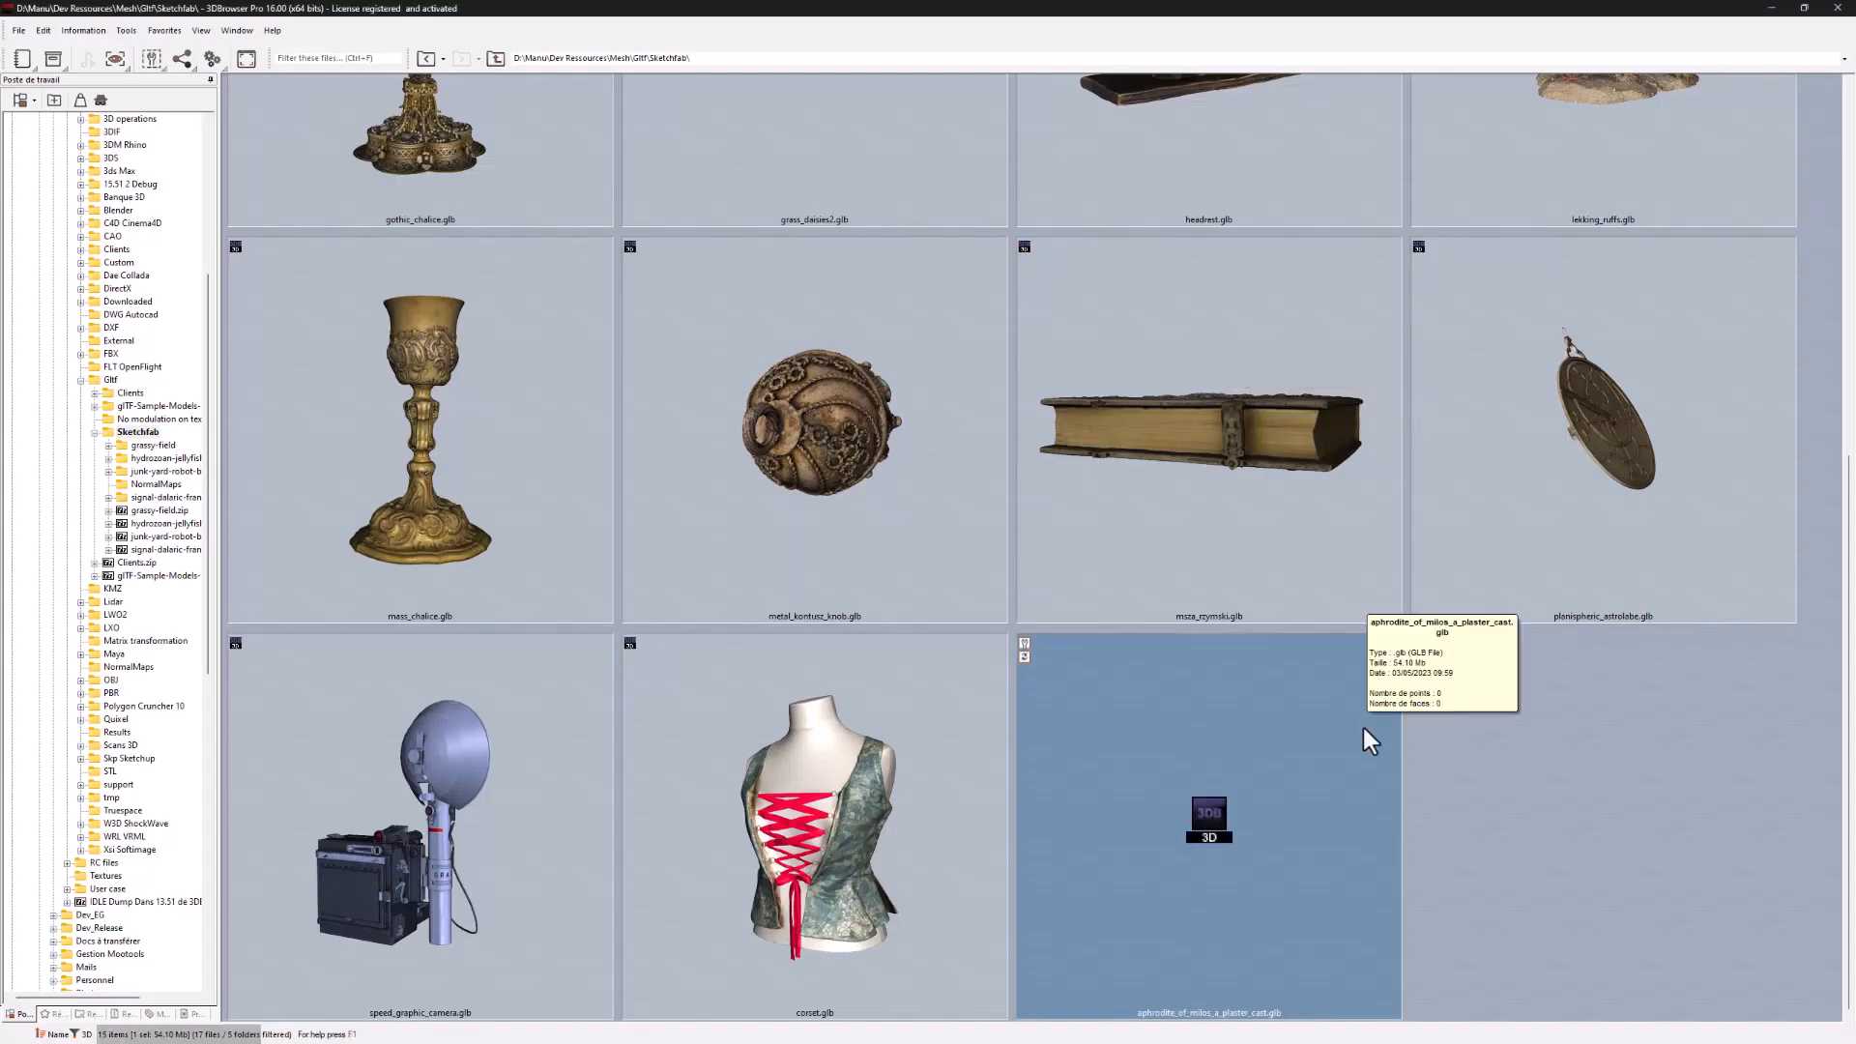
{"action": "left_click", "coordinate": [1265, 916]}
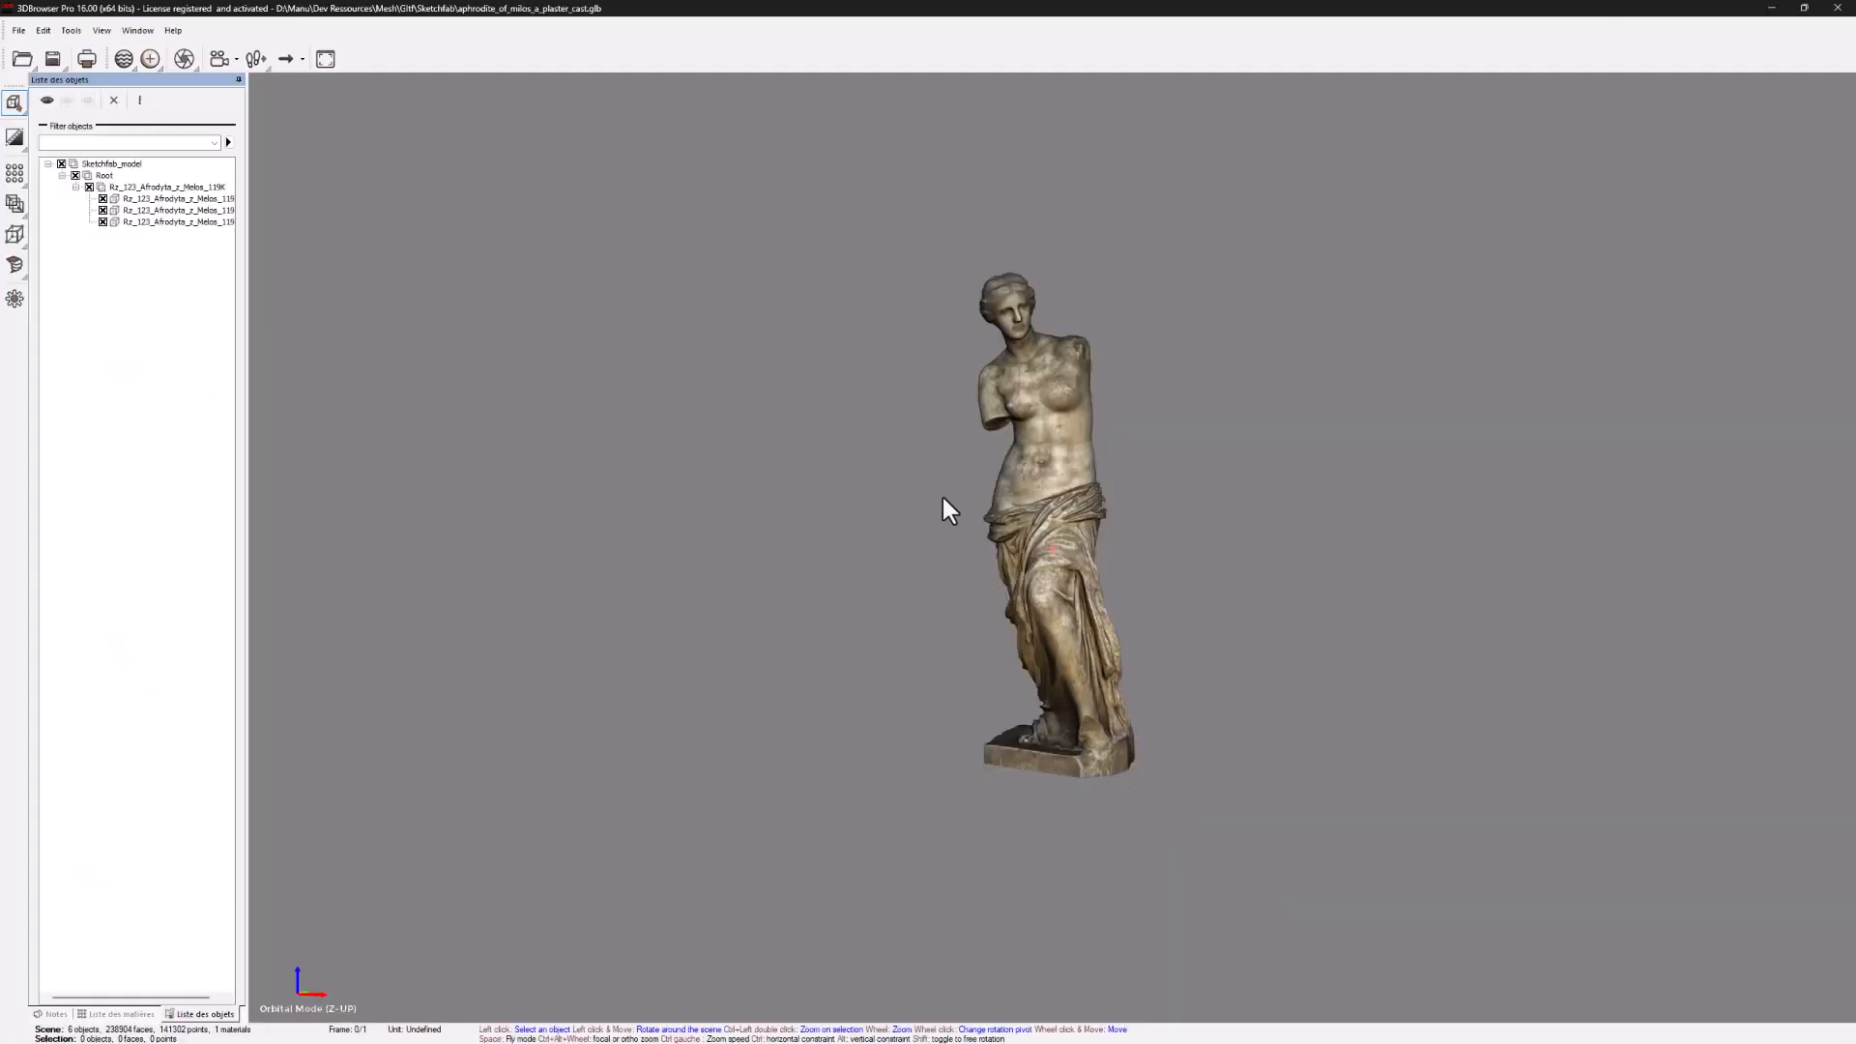
Examine the statue's separate mesh parts and the texture channels in one part's material information.
{"action": "left_click", "coordinate": [1017, 382]}
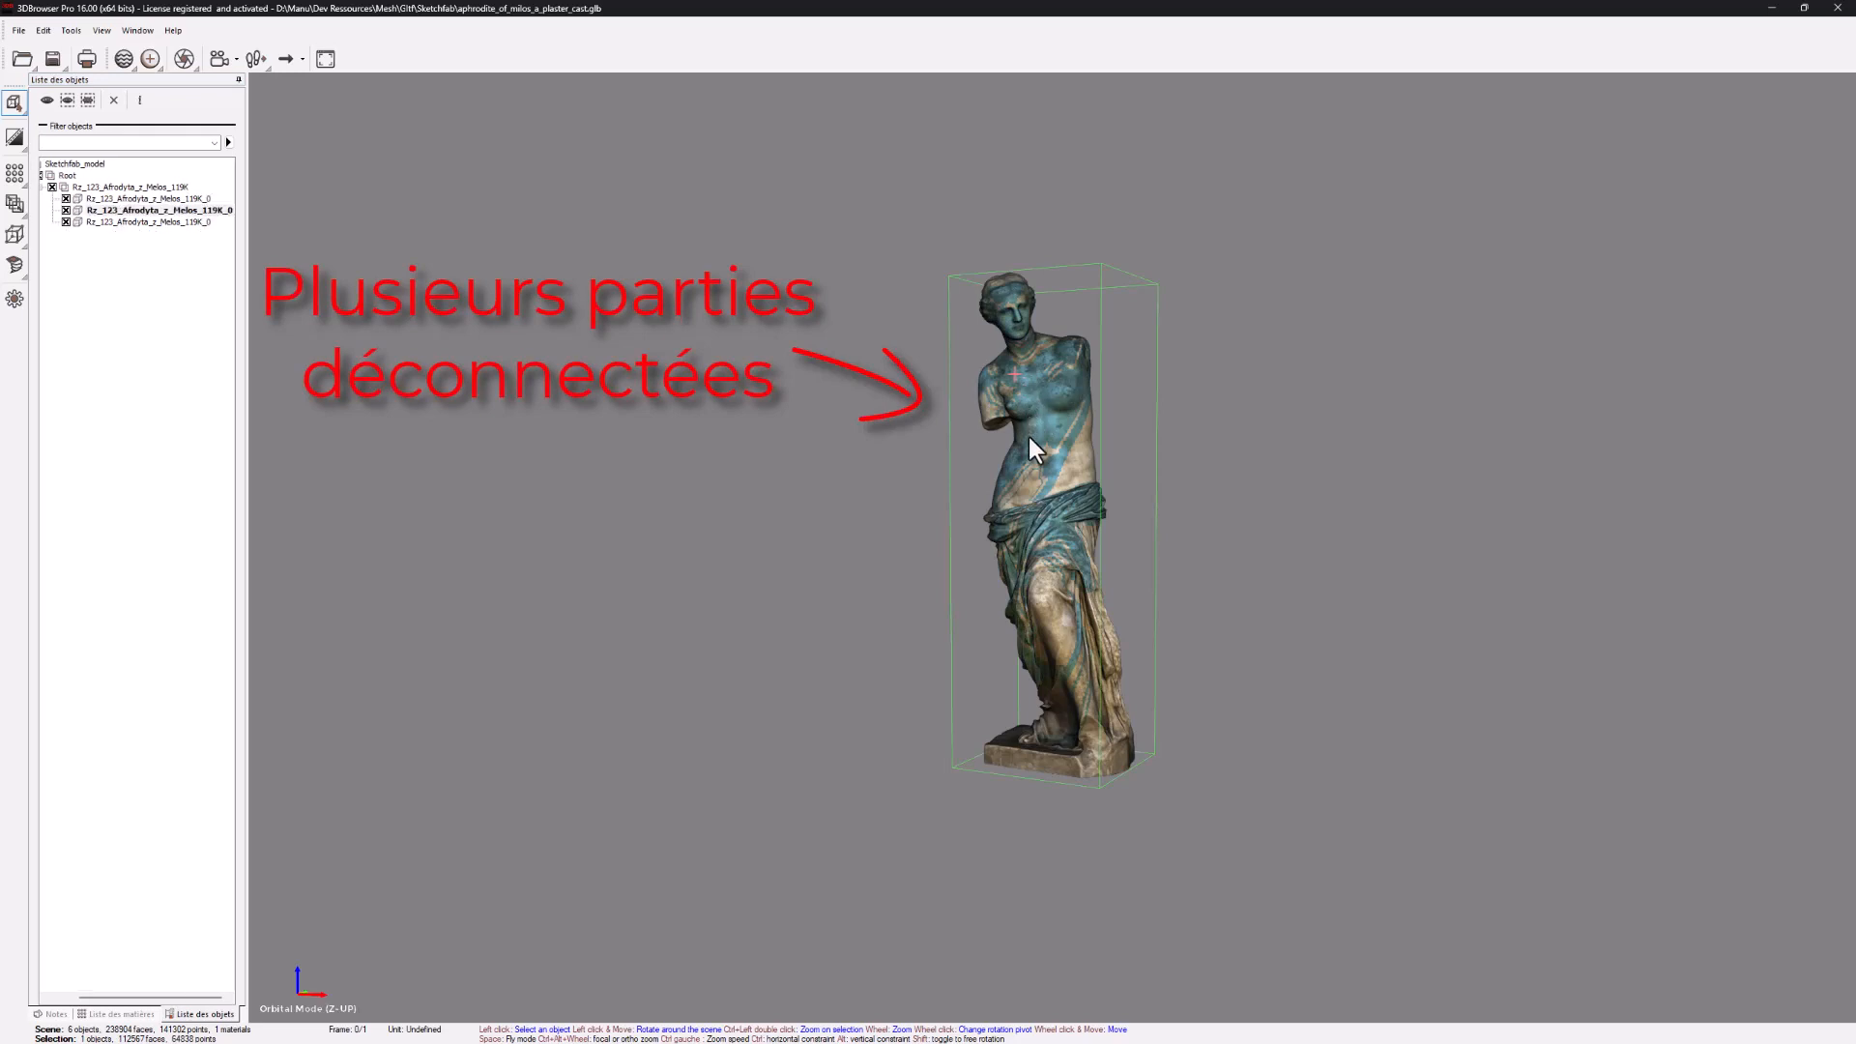
{"action": "left_click", "coordinate": [1030, 482]}
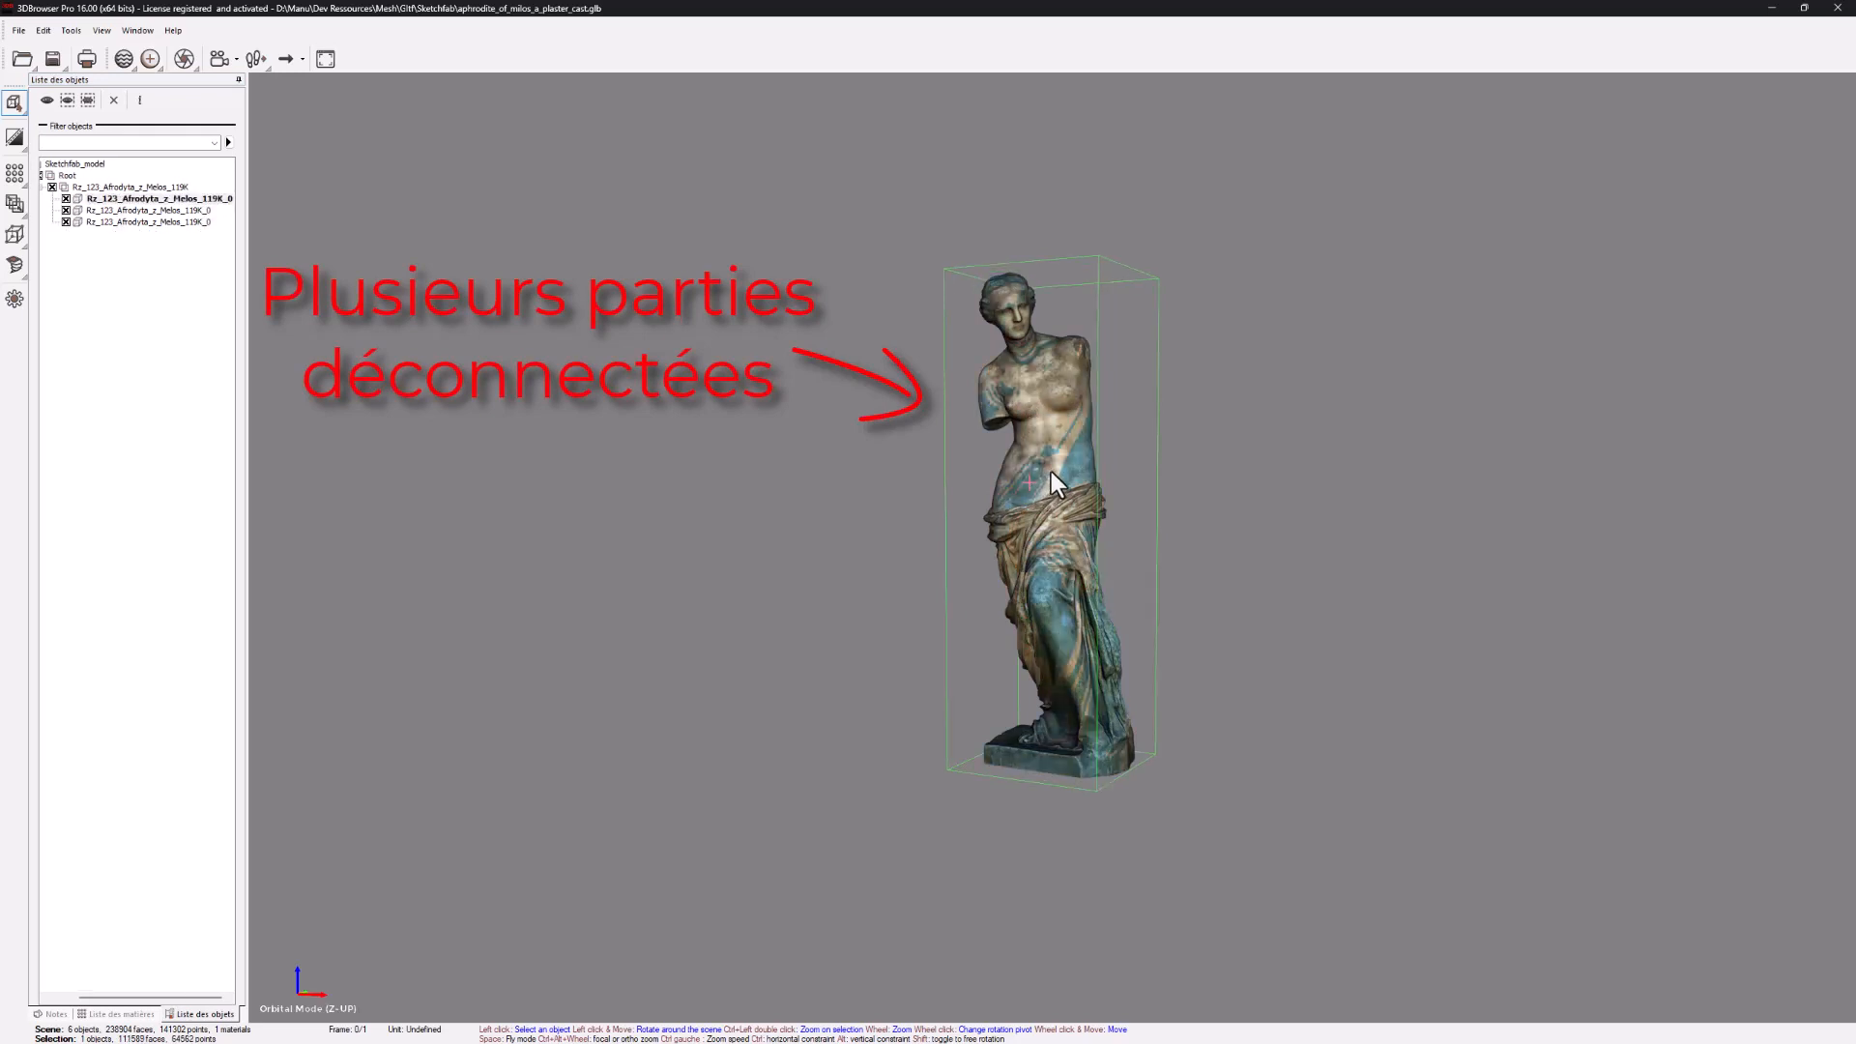
{"action": "left_click", "coordinate": [1050, 590]}
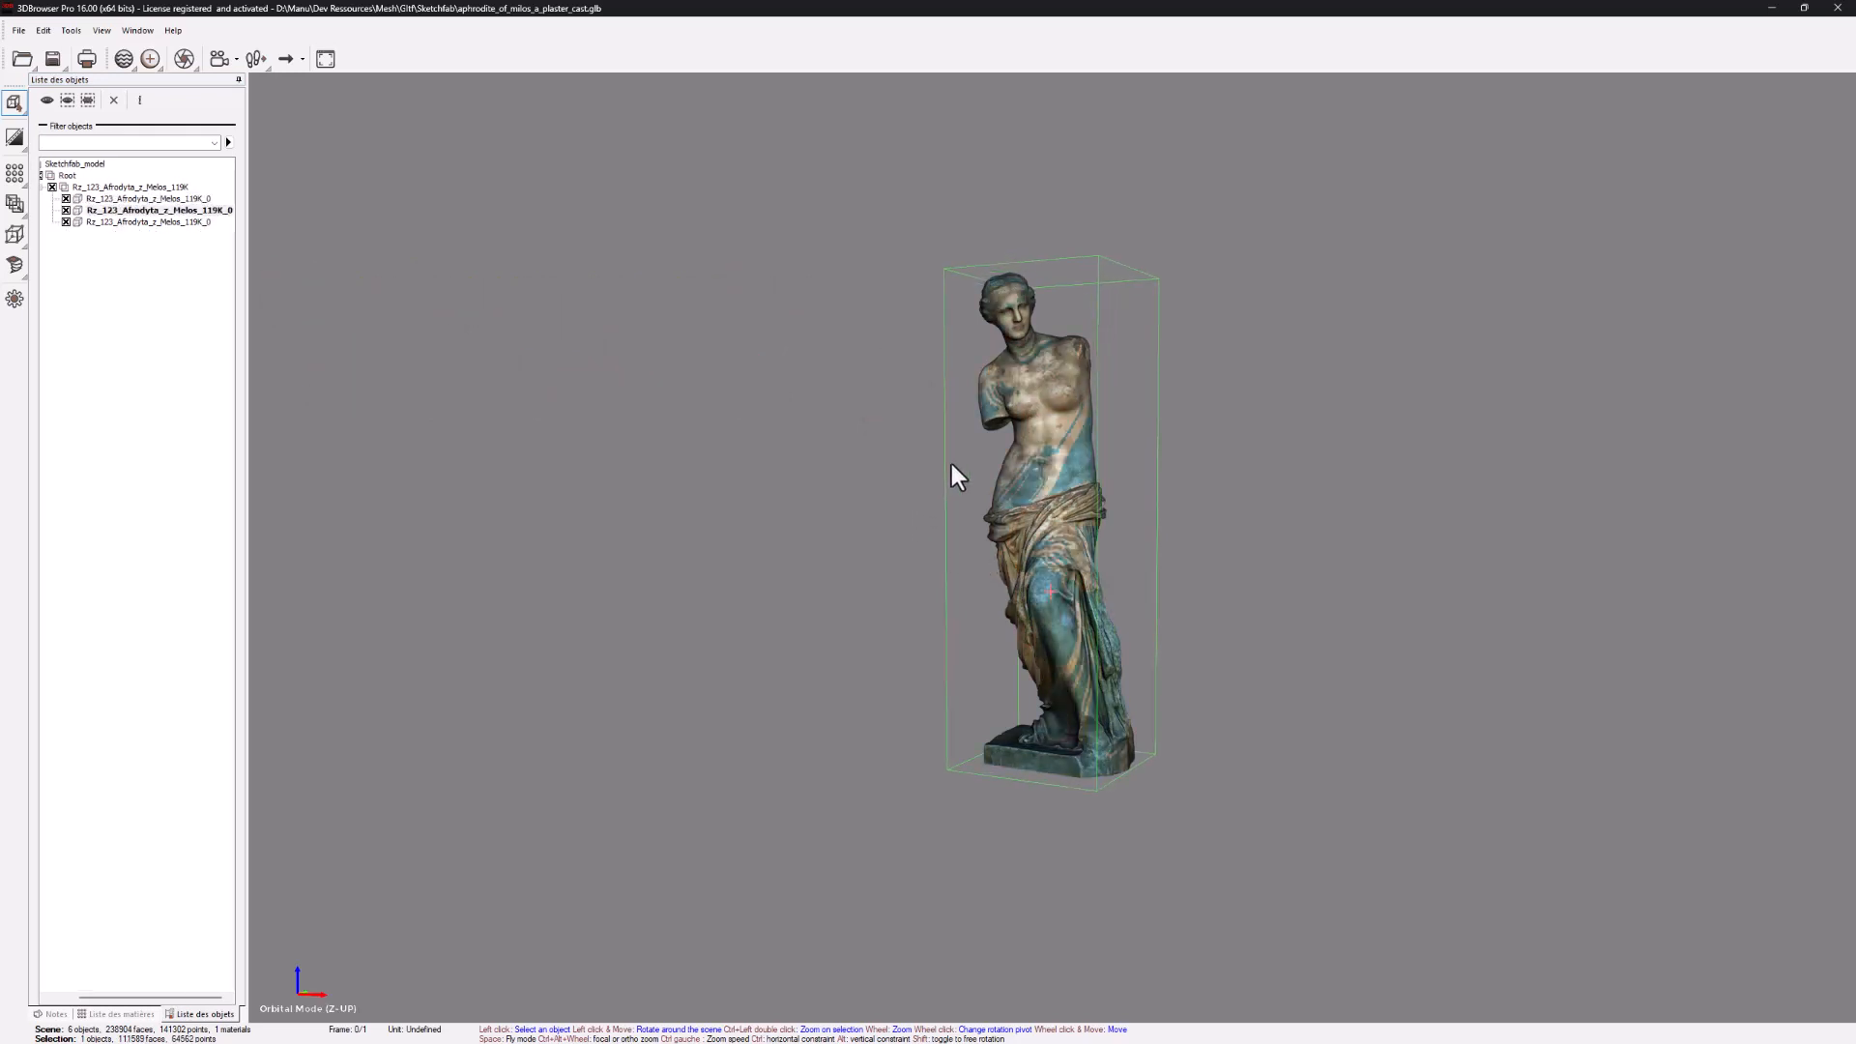
{"action": "left_click", "coordinate": [1034, 423]}
{"action": "double_click", "coordinate": [1028, 393]}
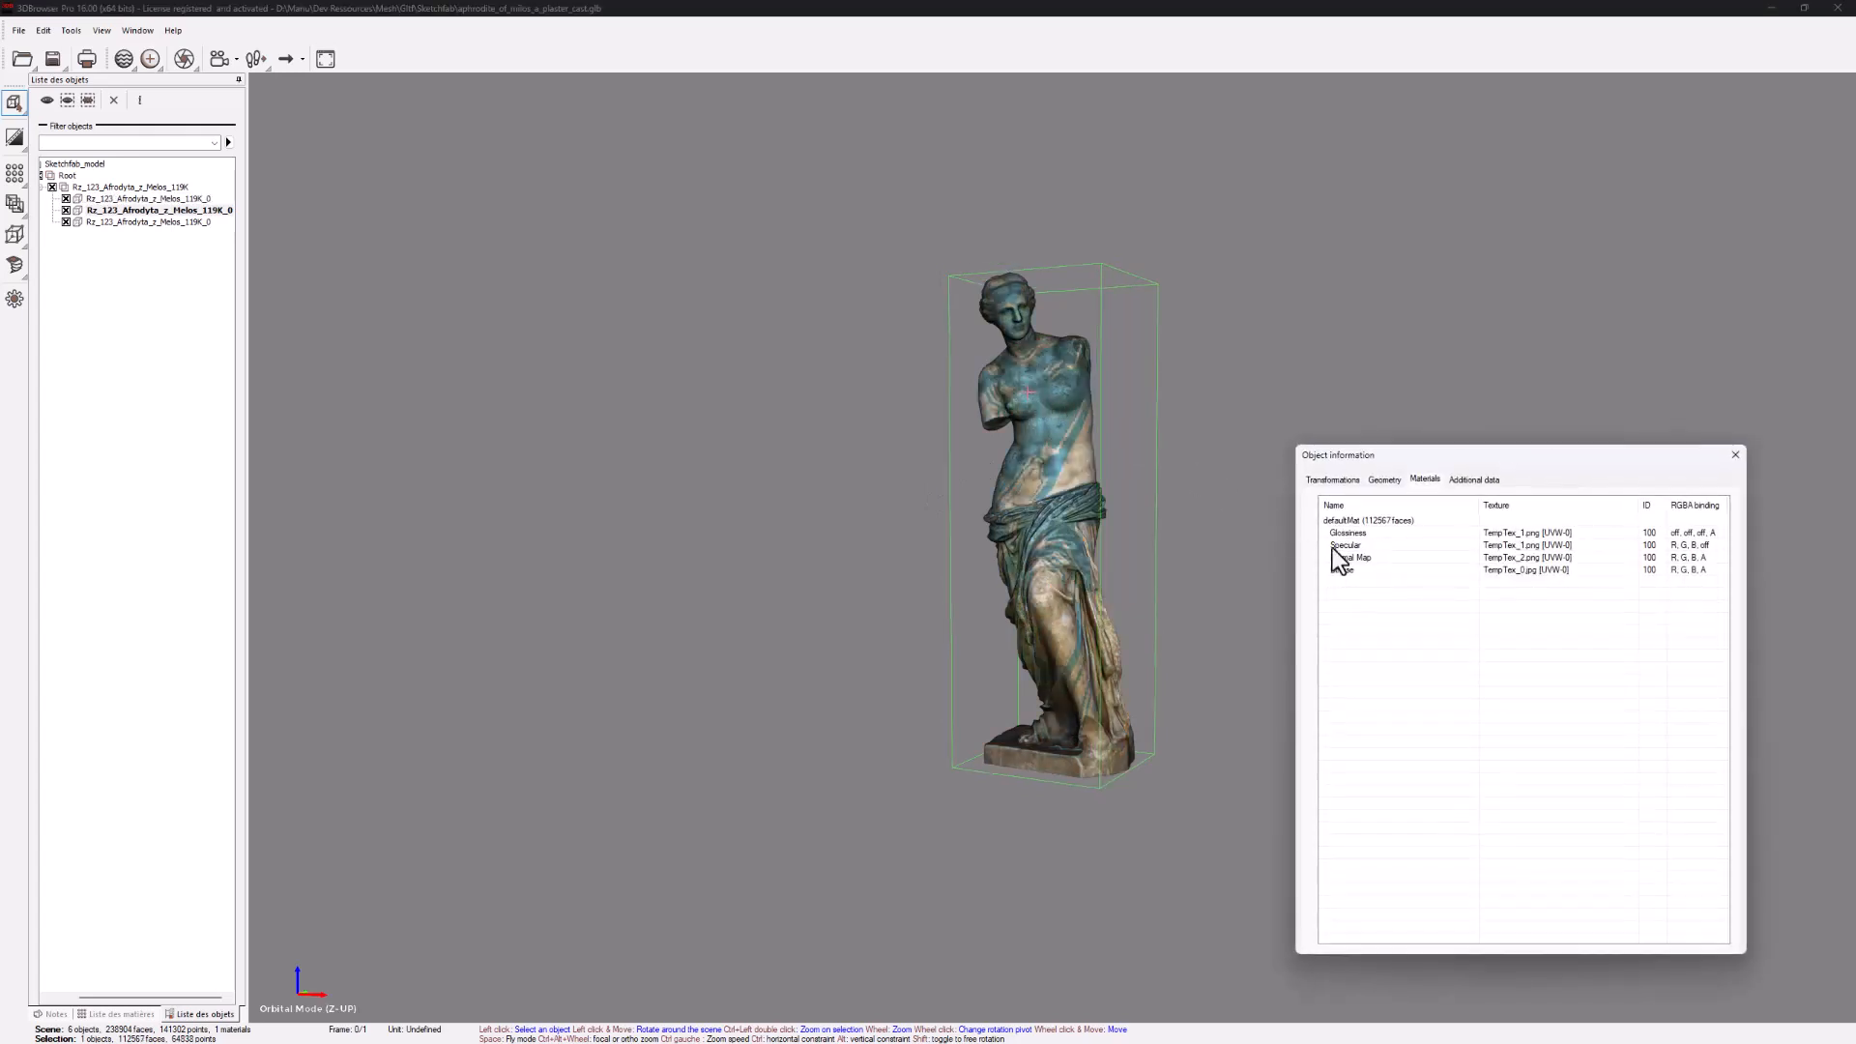
{"action": "left_click", "coordinate": [1735, 454]}
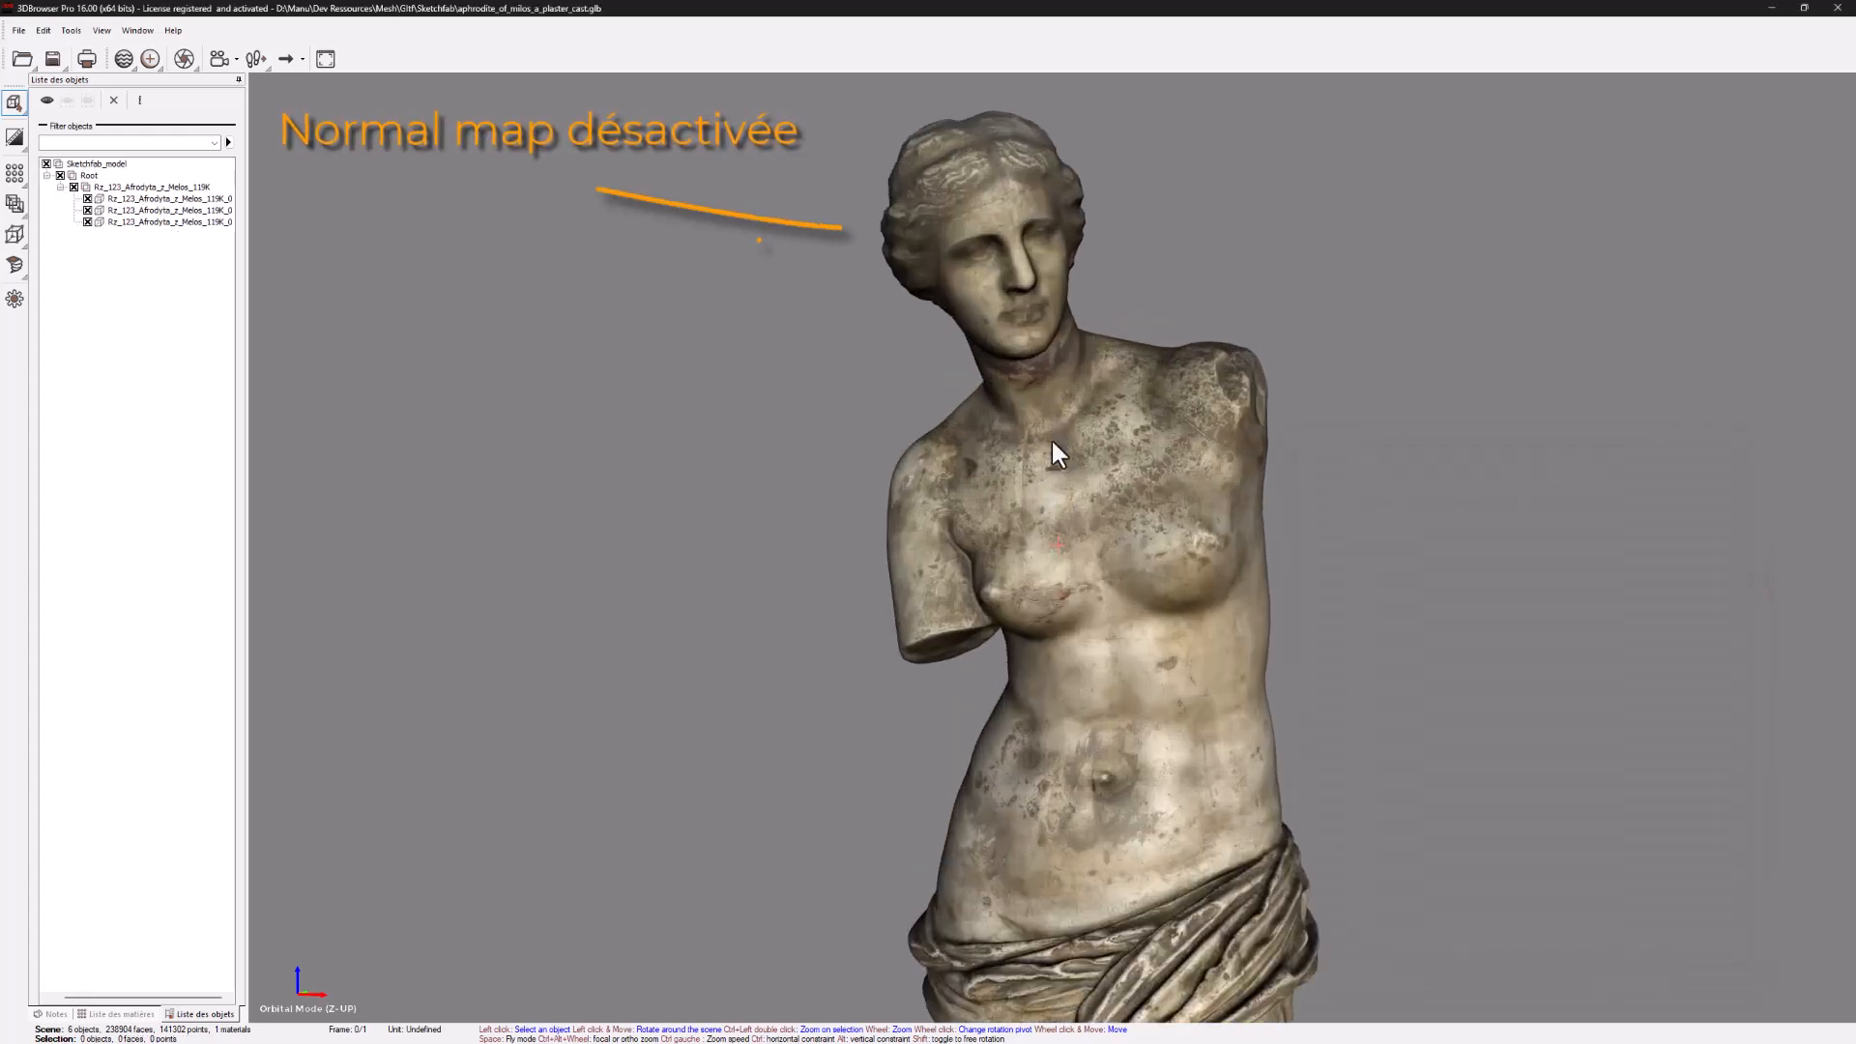
Switch normal map rendering on for the statue and inspect the mesh normals of one selected part.
{"action": "key", "text": "alt+4"}
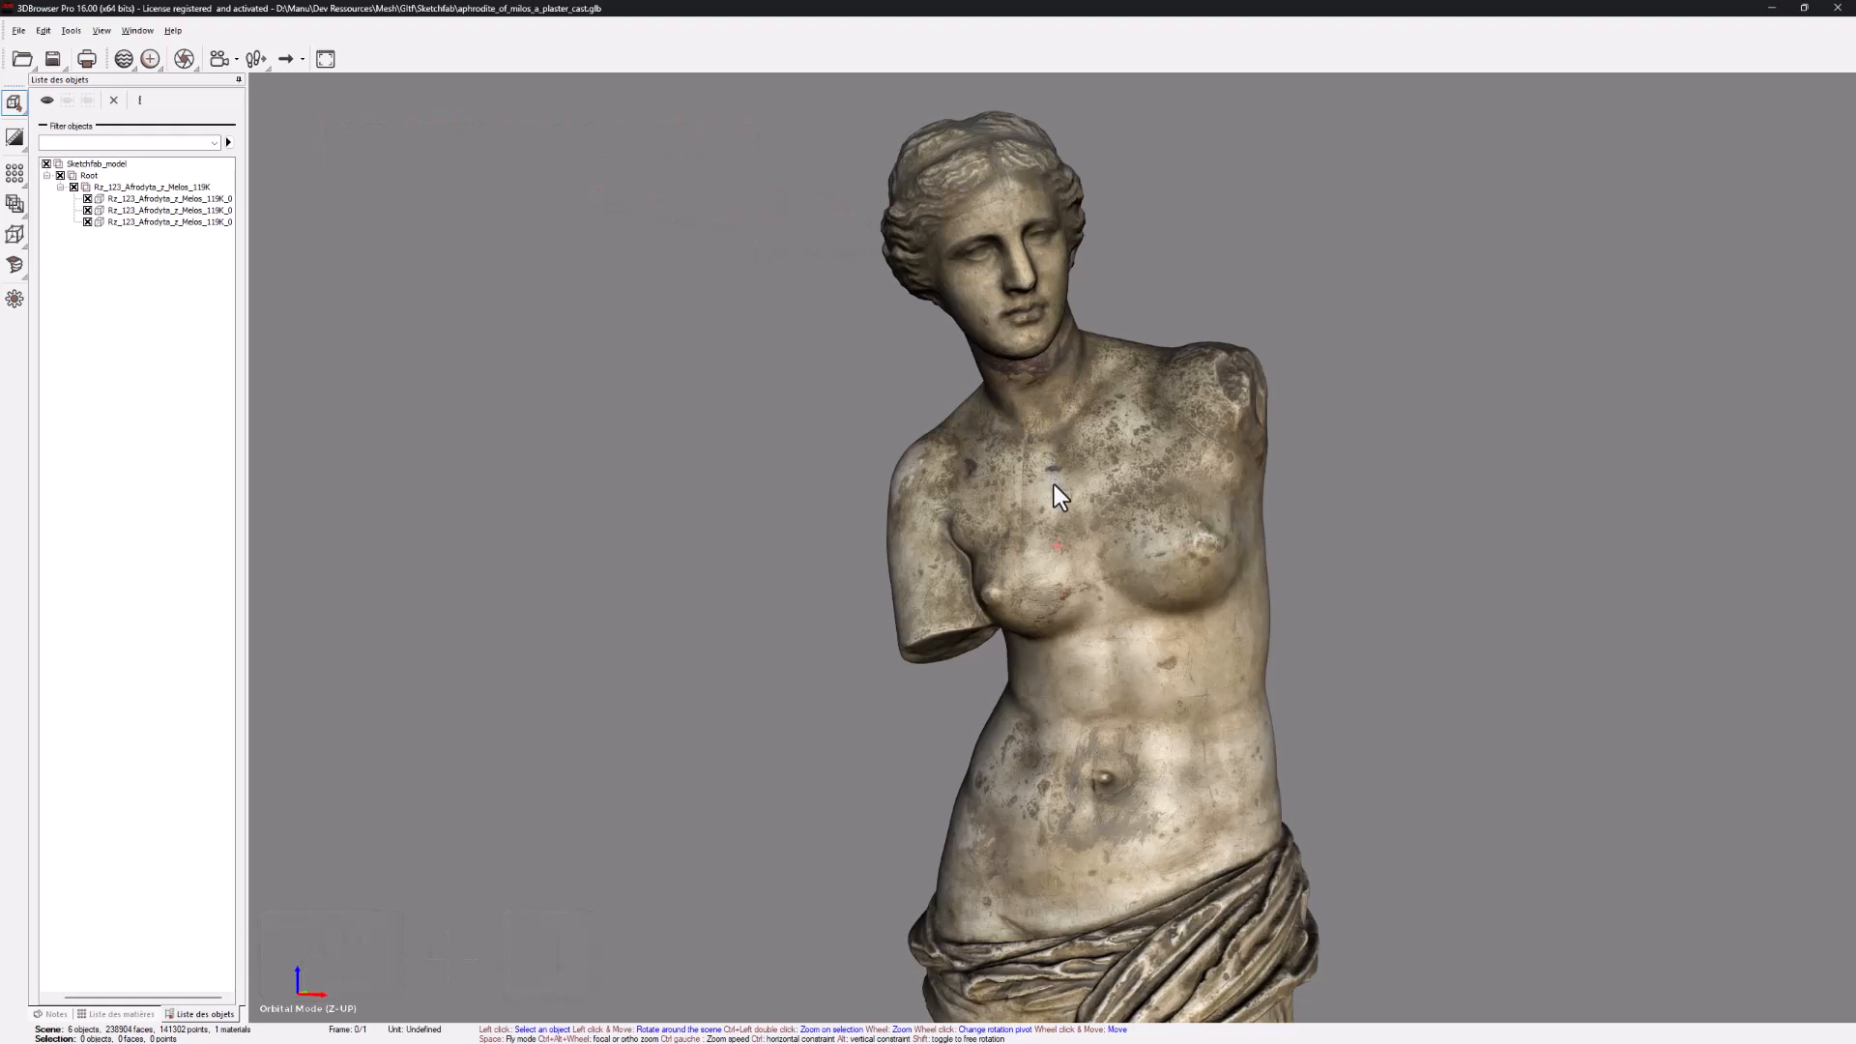
{"action": "scroll", "coordinate": [1054, 489], "scroll_direction": "down", "scroll_amount": 5}
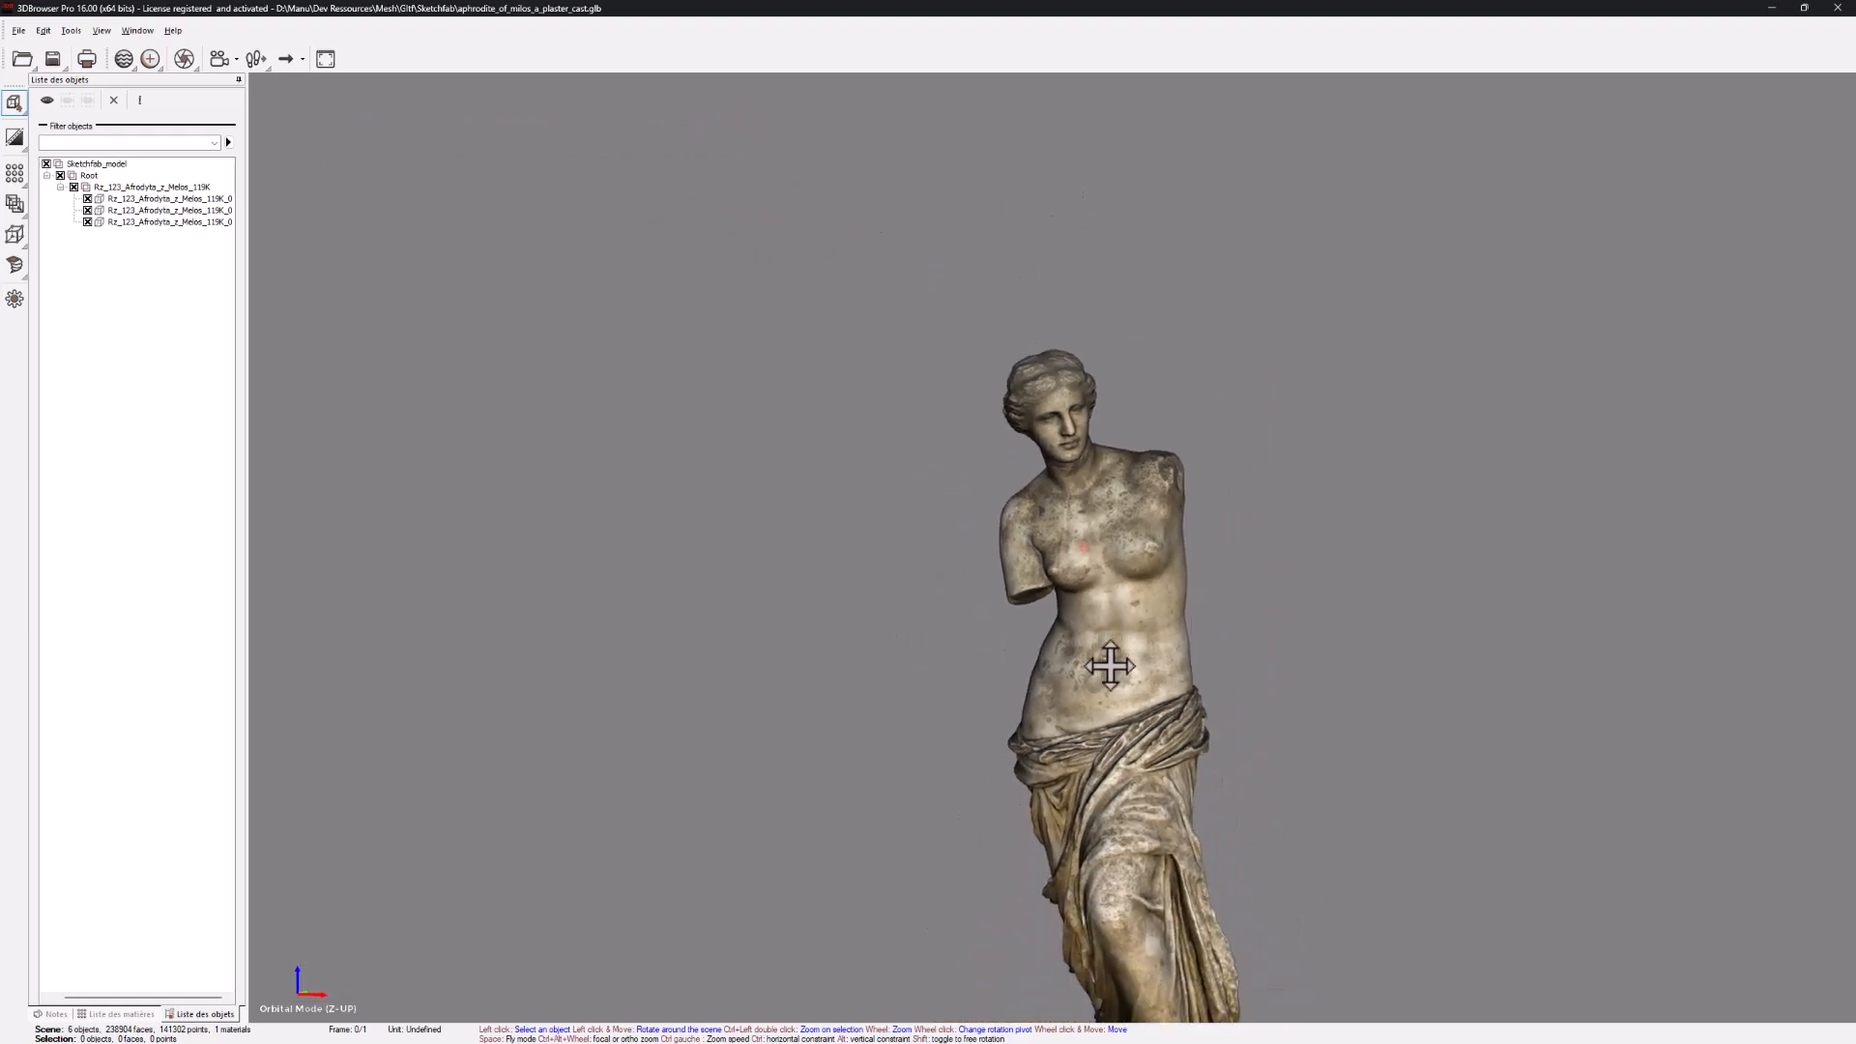
{"action": "middle_click_drag", "start_coordinate": [1111, 666], "coordinate": [1102, 642]}
{"action": "left_click", "coordinate": [1065, 432]}
{"action": "key", "text": "ctrl+alt+n"}
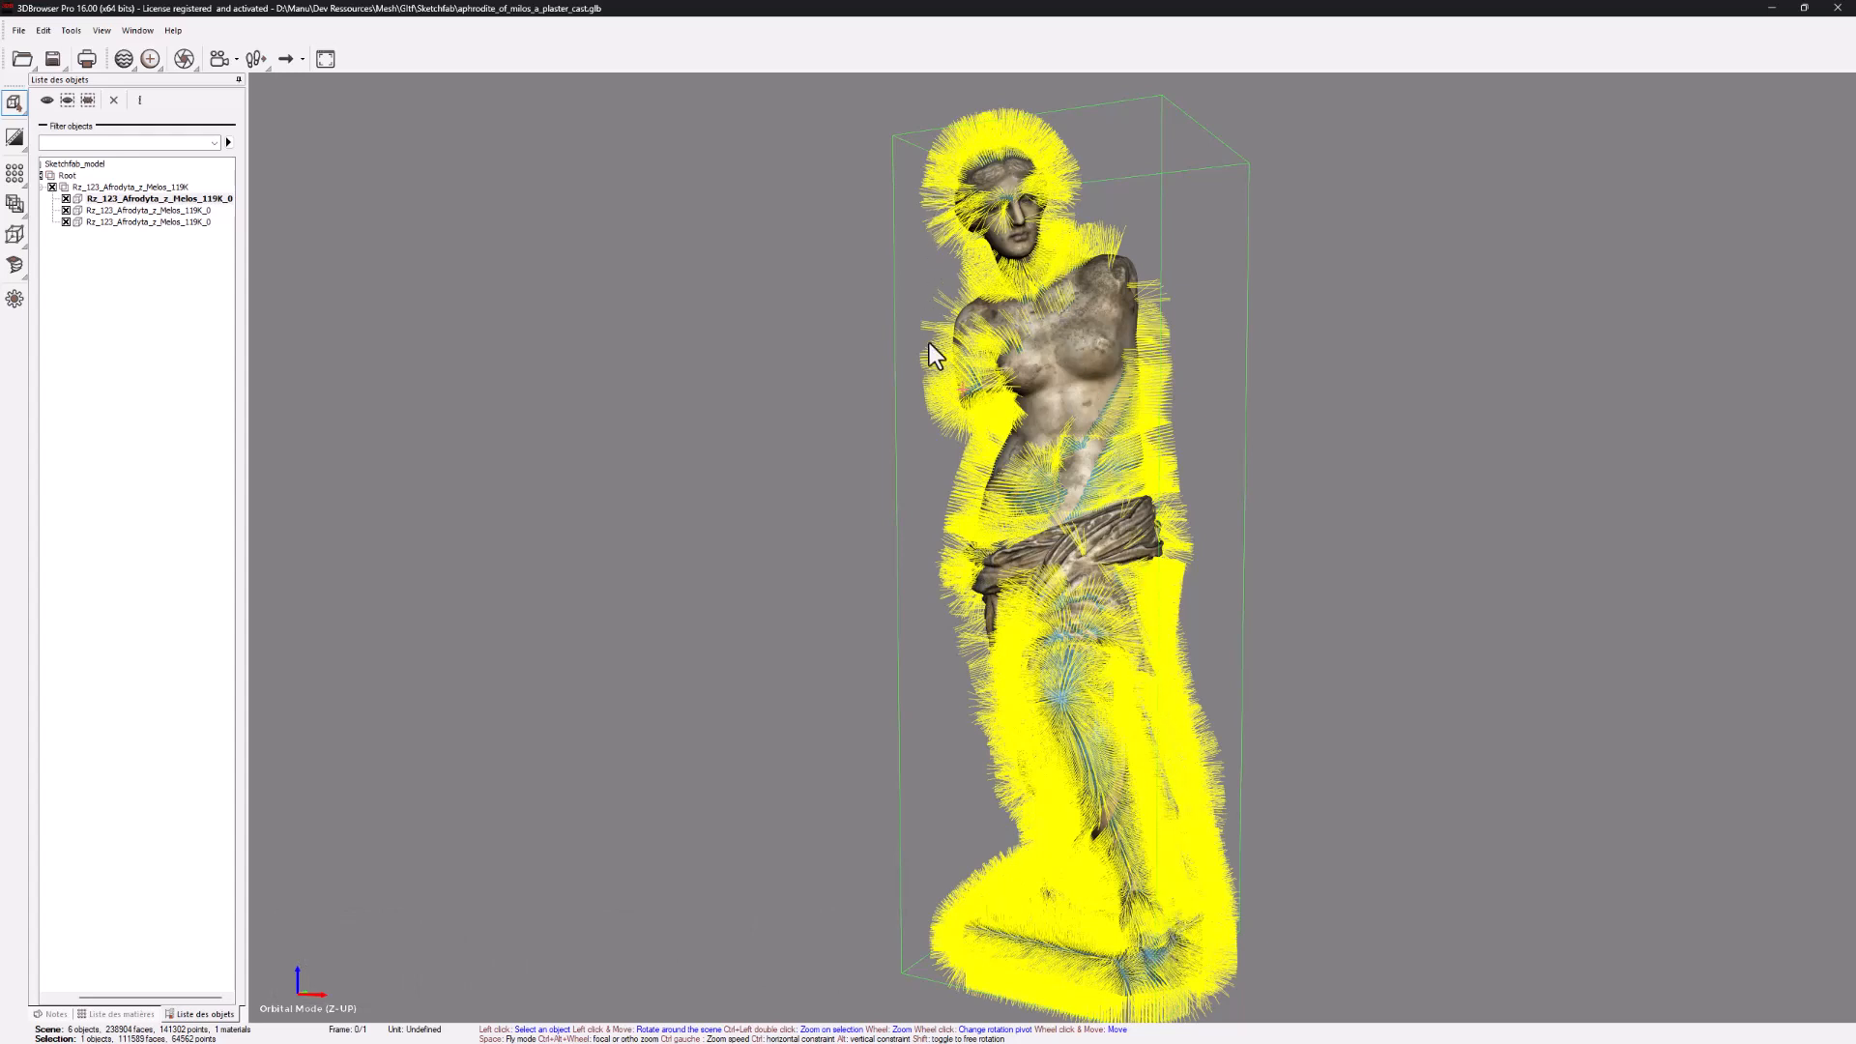
{"action": "left_click", "coordinate": [960, 476]}
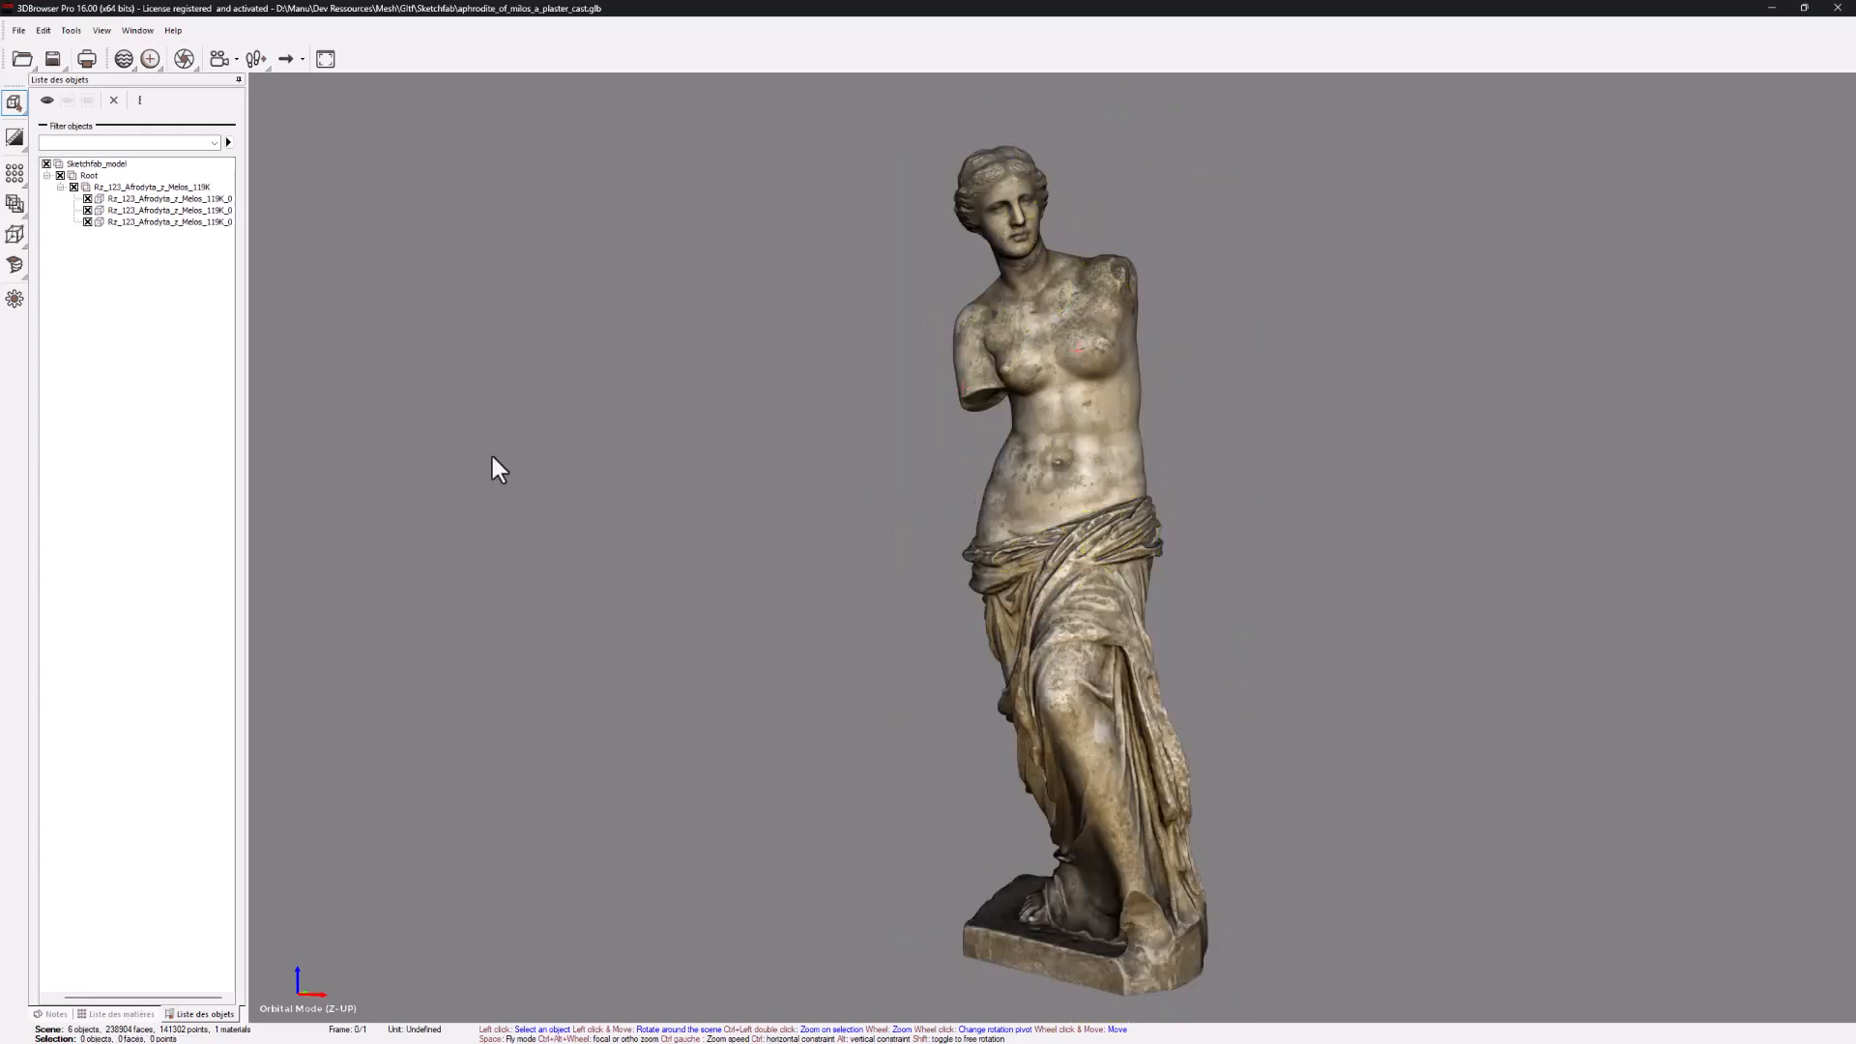
Merge all objects of the whole scene into a single object.
{"action": "left_click", "coordinate": [15, 204]}
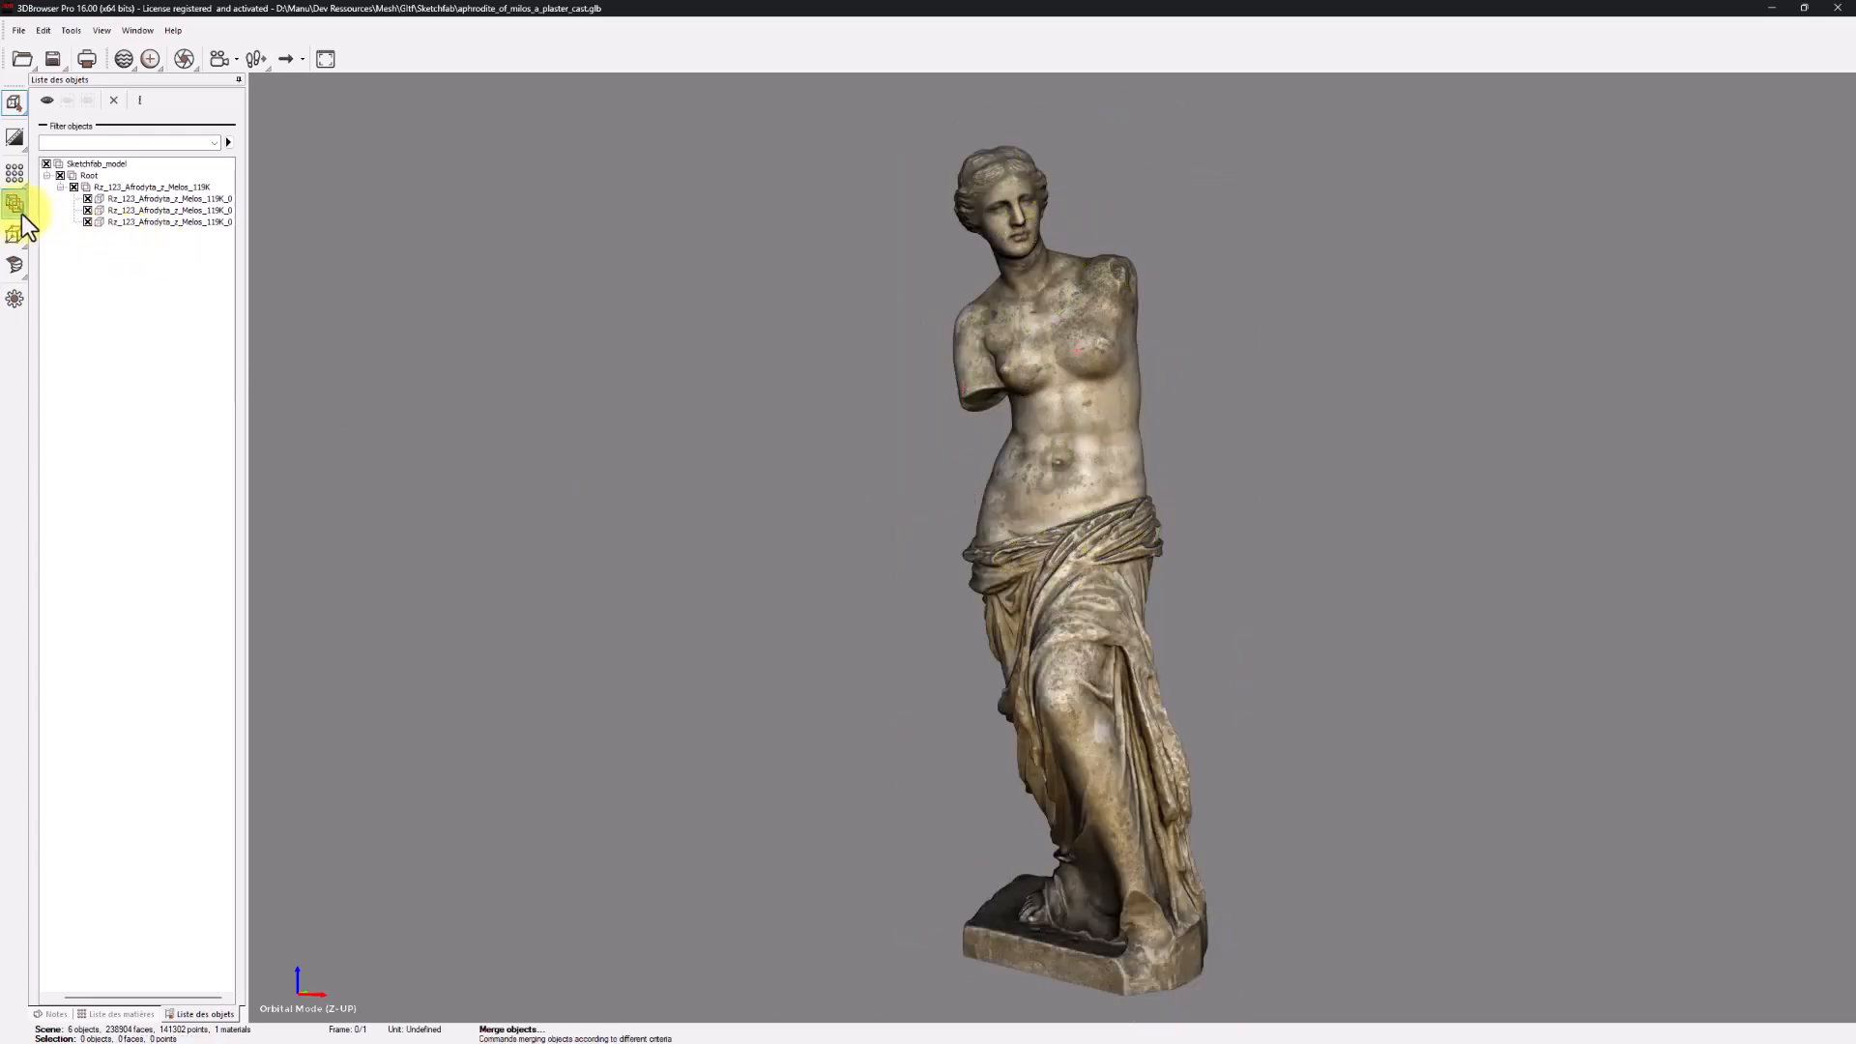
{"action": "left_click_drag", "start_coordinate": [21, 214], "coordinate": [79, 205]}
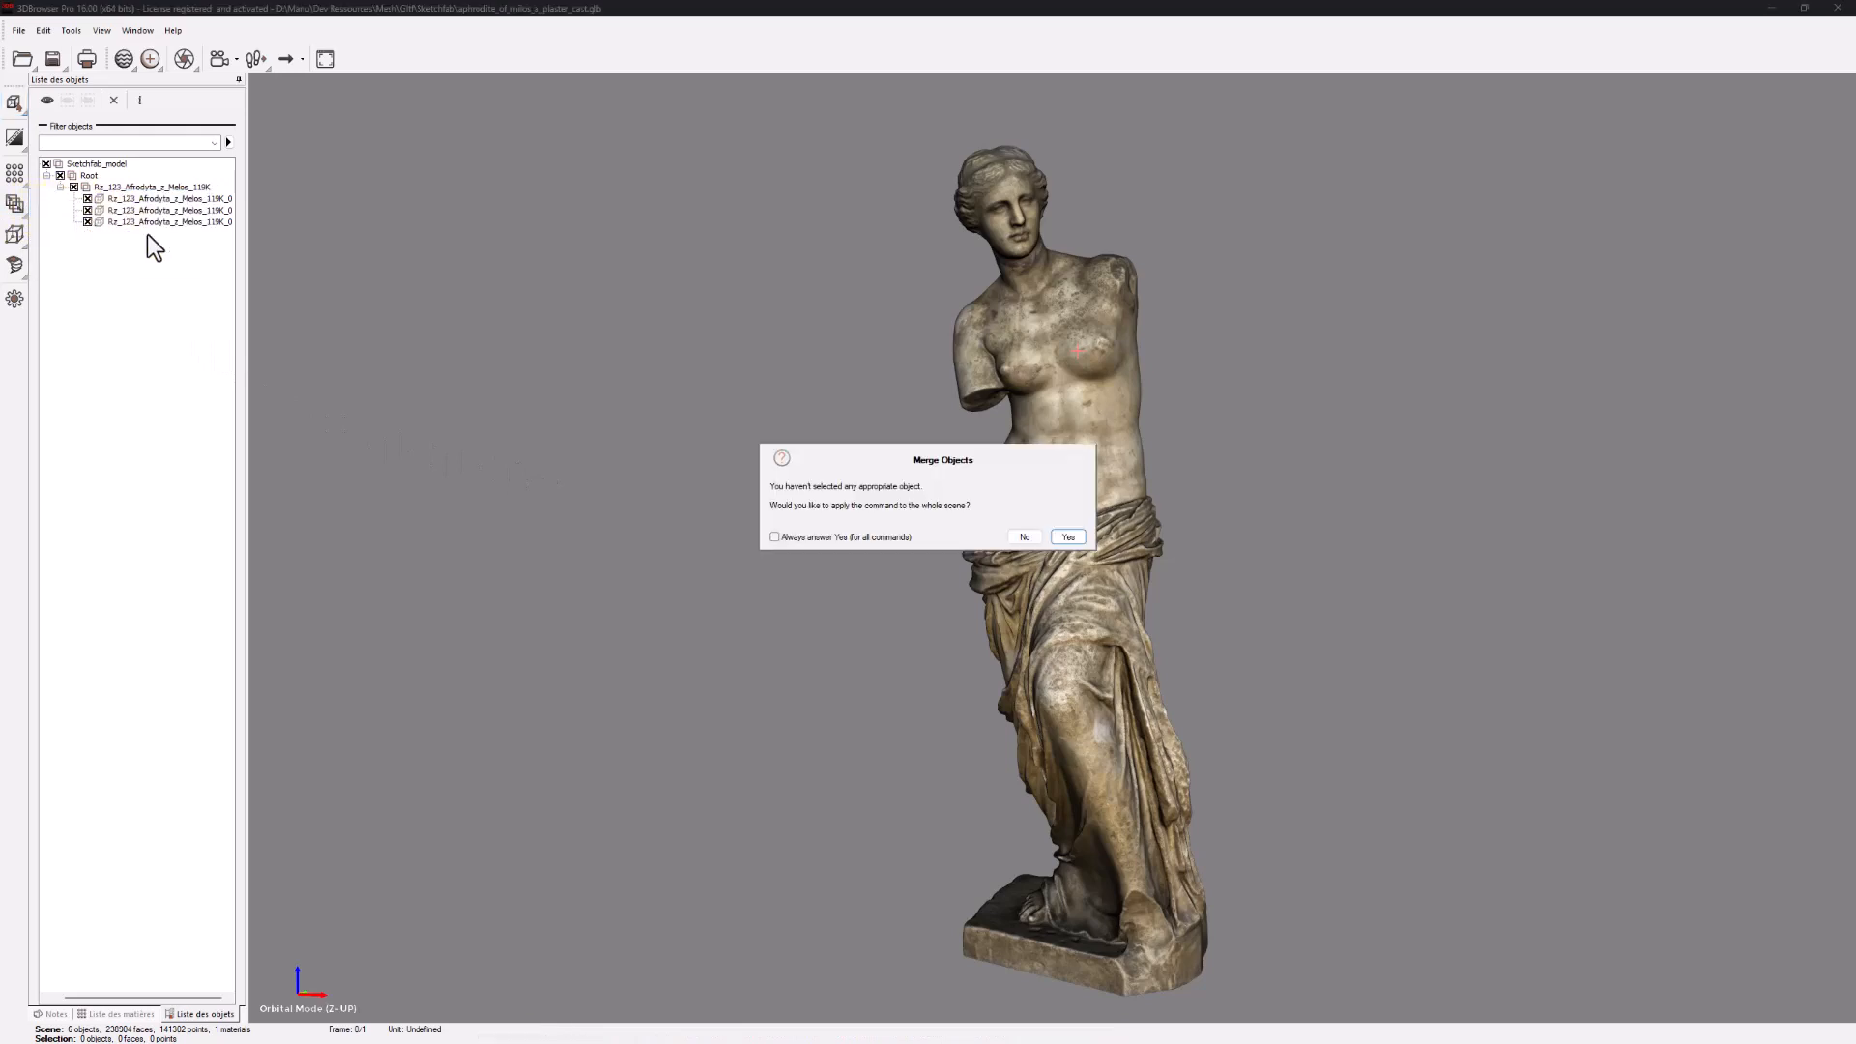
{"action": "left_click", "coordinate": [1069, 537]}
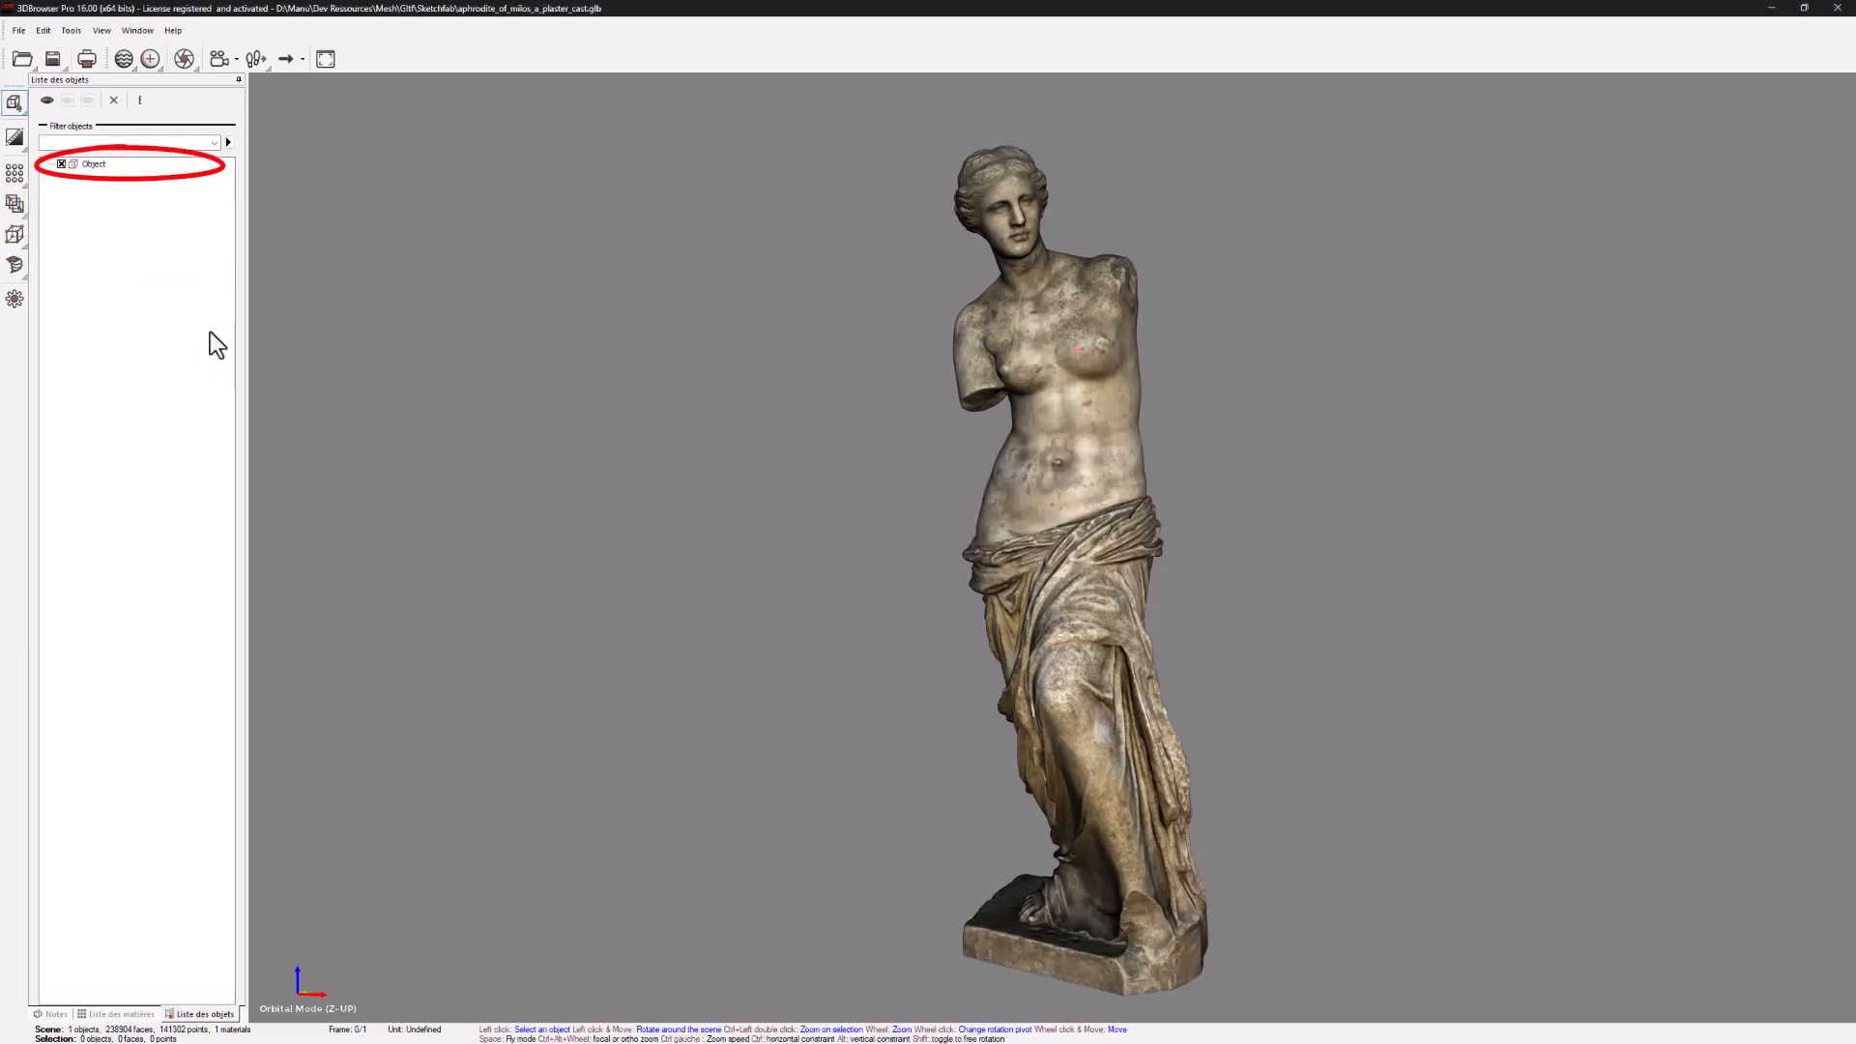
Merge the object's confused points at 0.0 %, with channel optimization for confused points enabled.
{"action": "left_click", "coordinate": [51, 247]}
{"action": "left_click", "coordinate": [22, 246]}
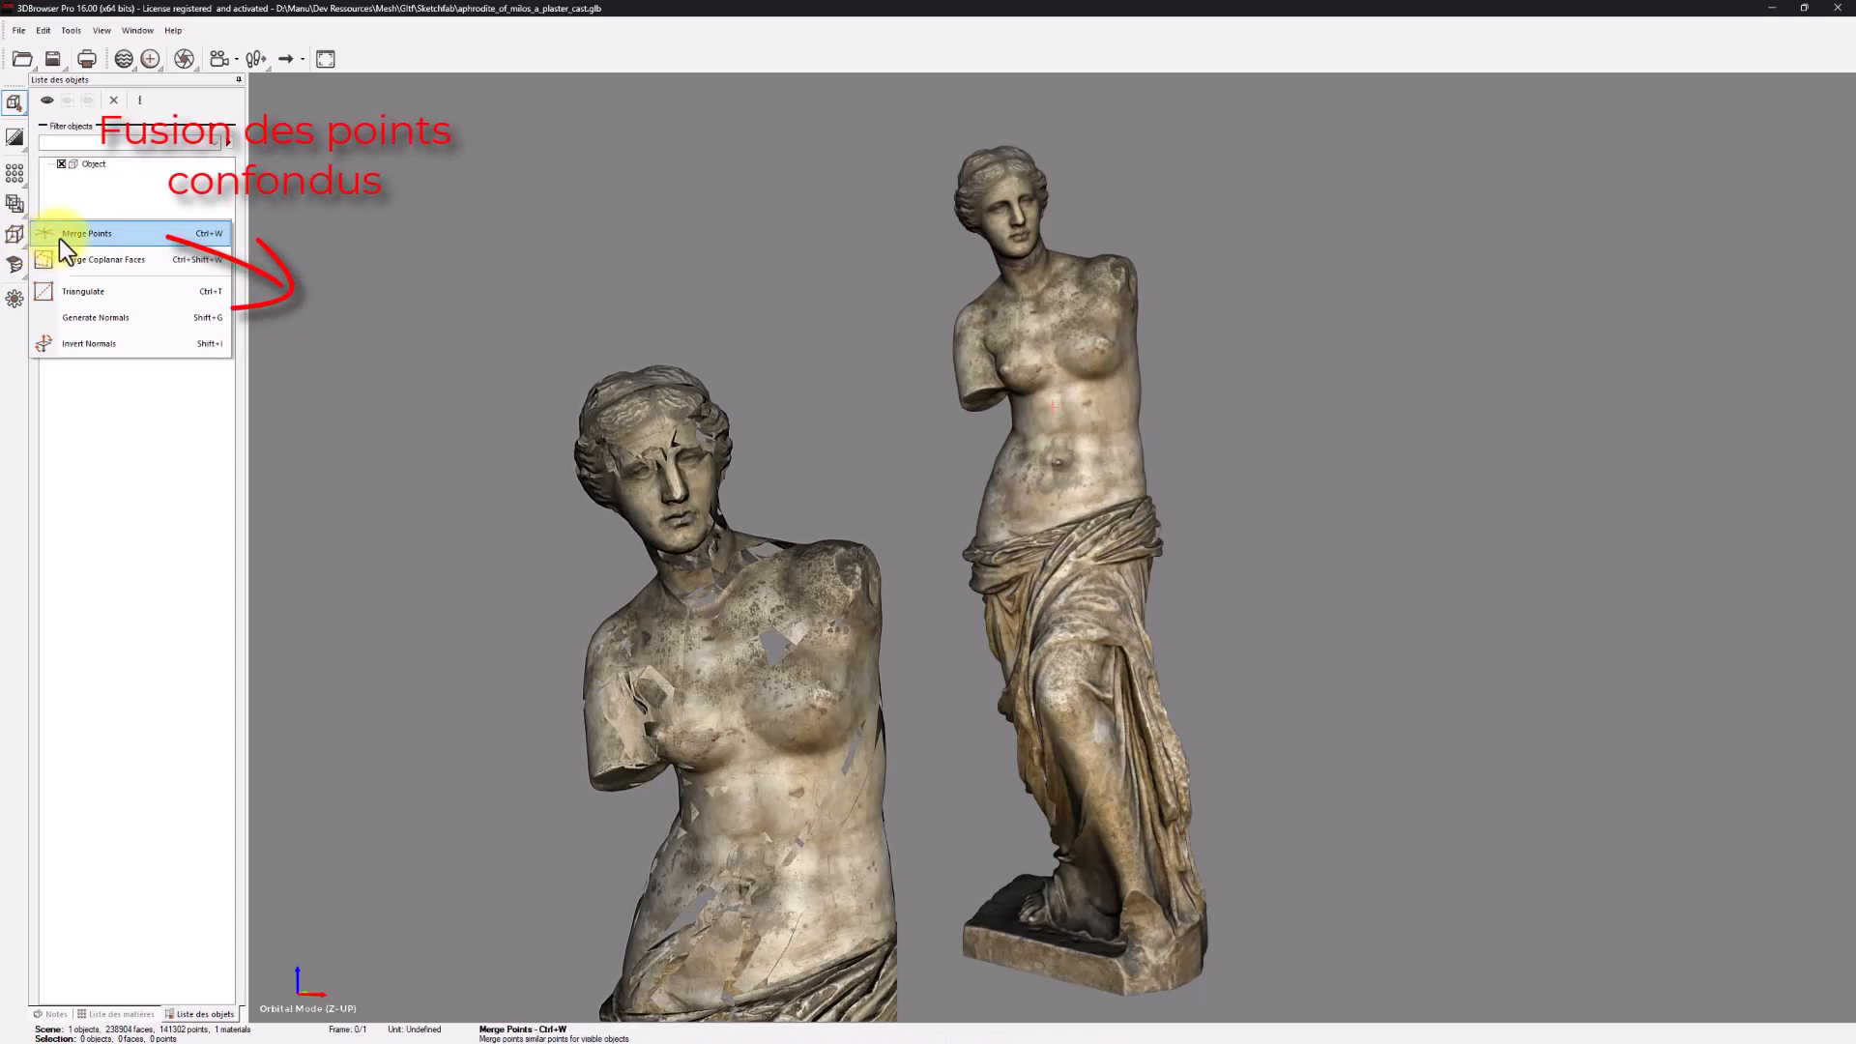
{"action": "left_click", "coordinate": [67, 235]}
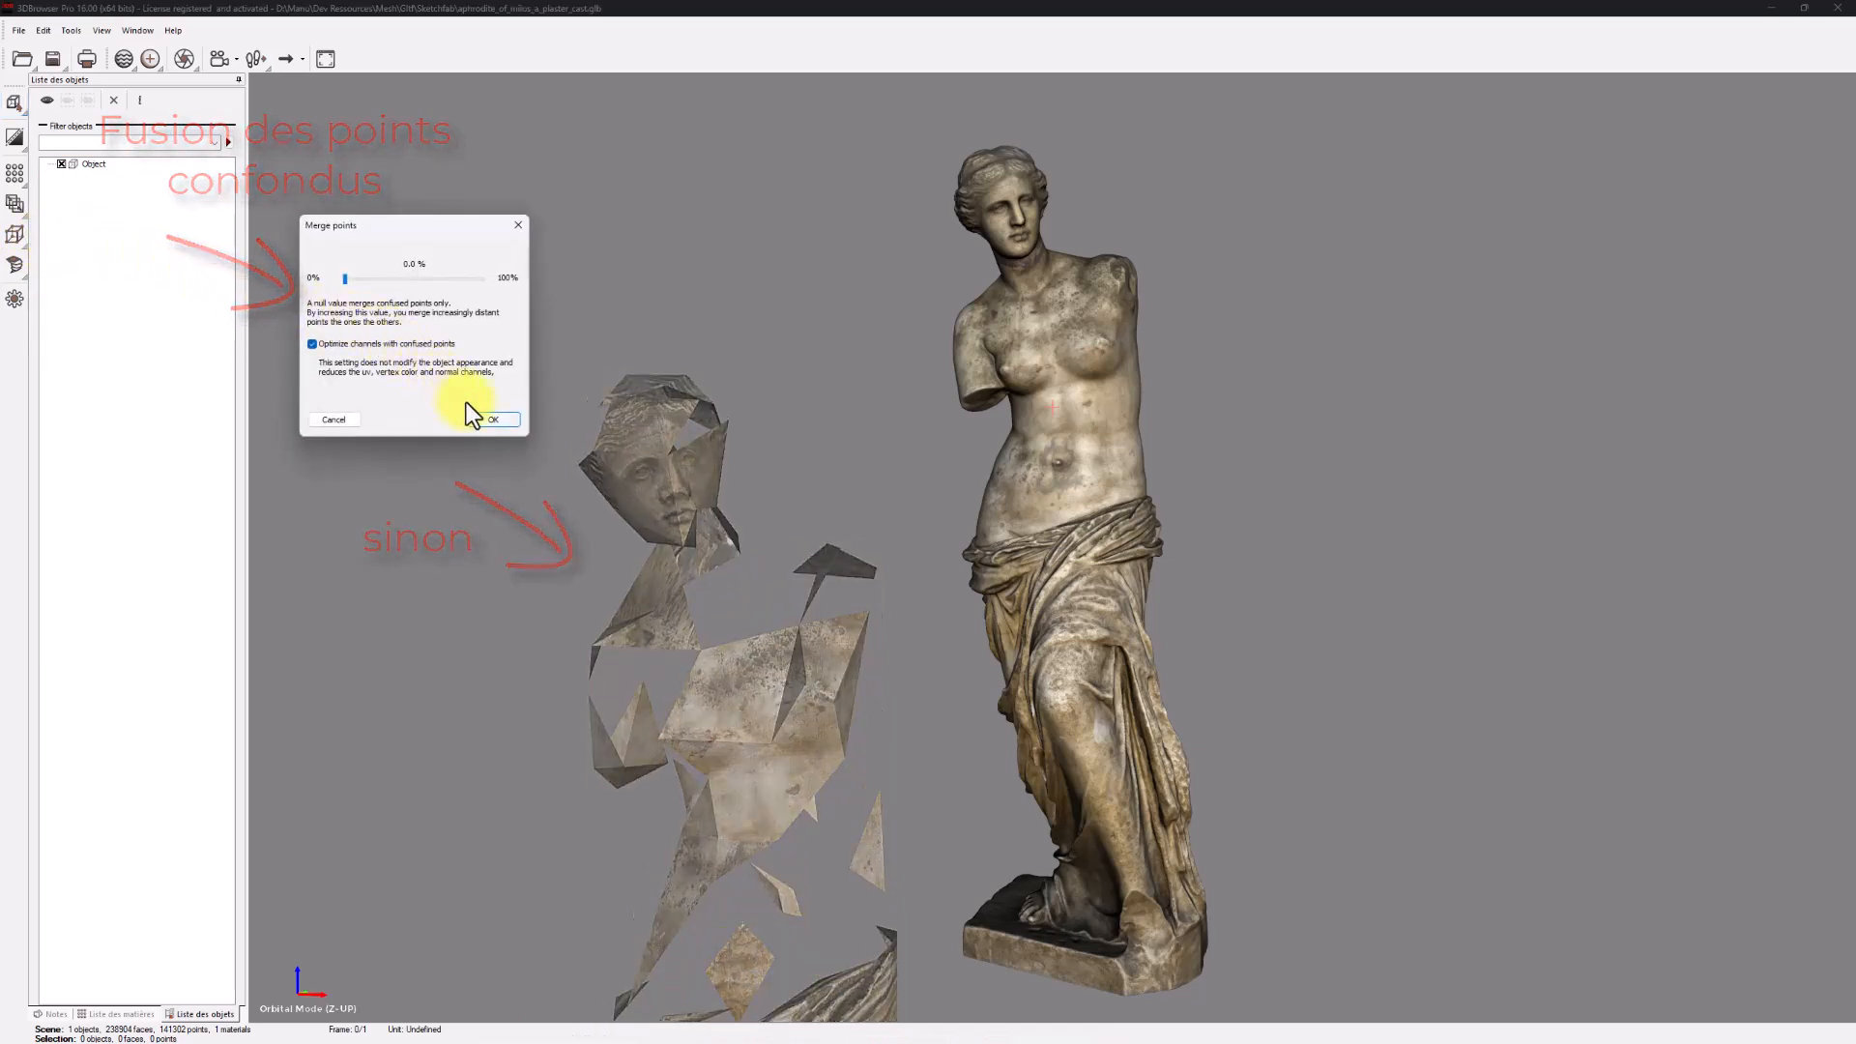
{"action": "left_click", "coordinate": [491, 422]}
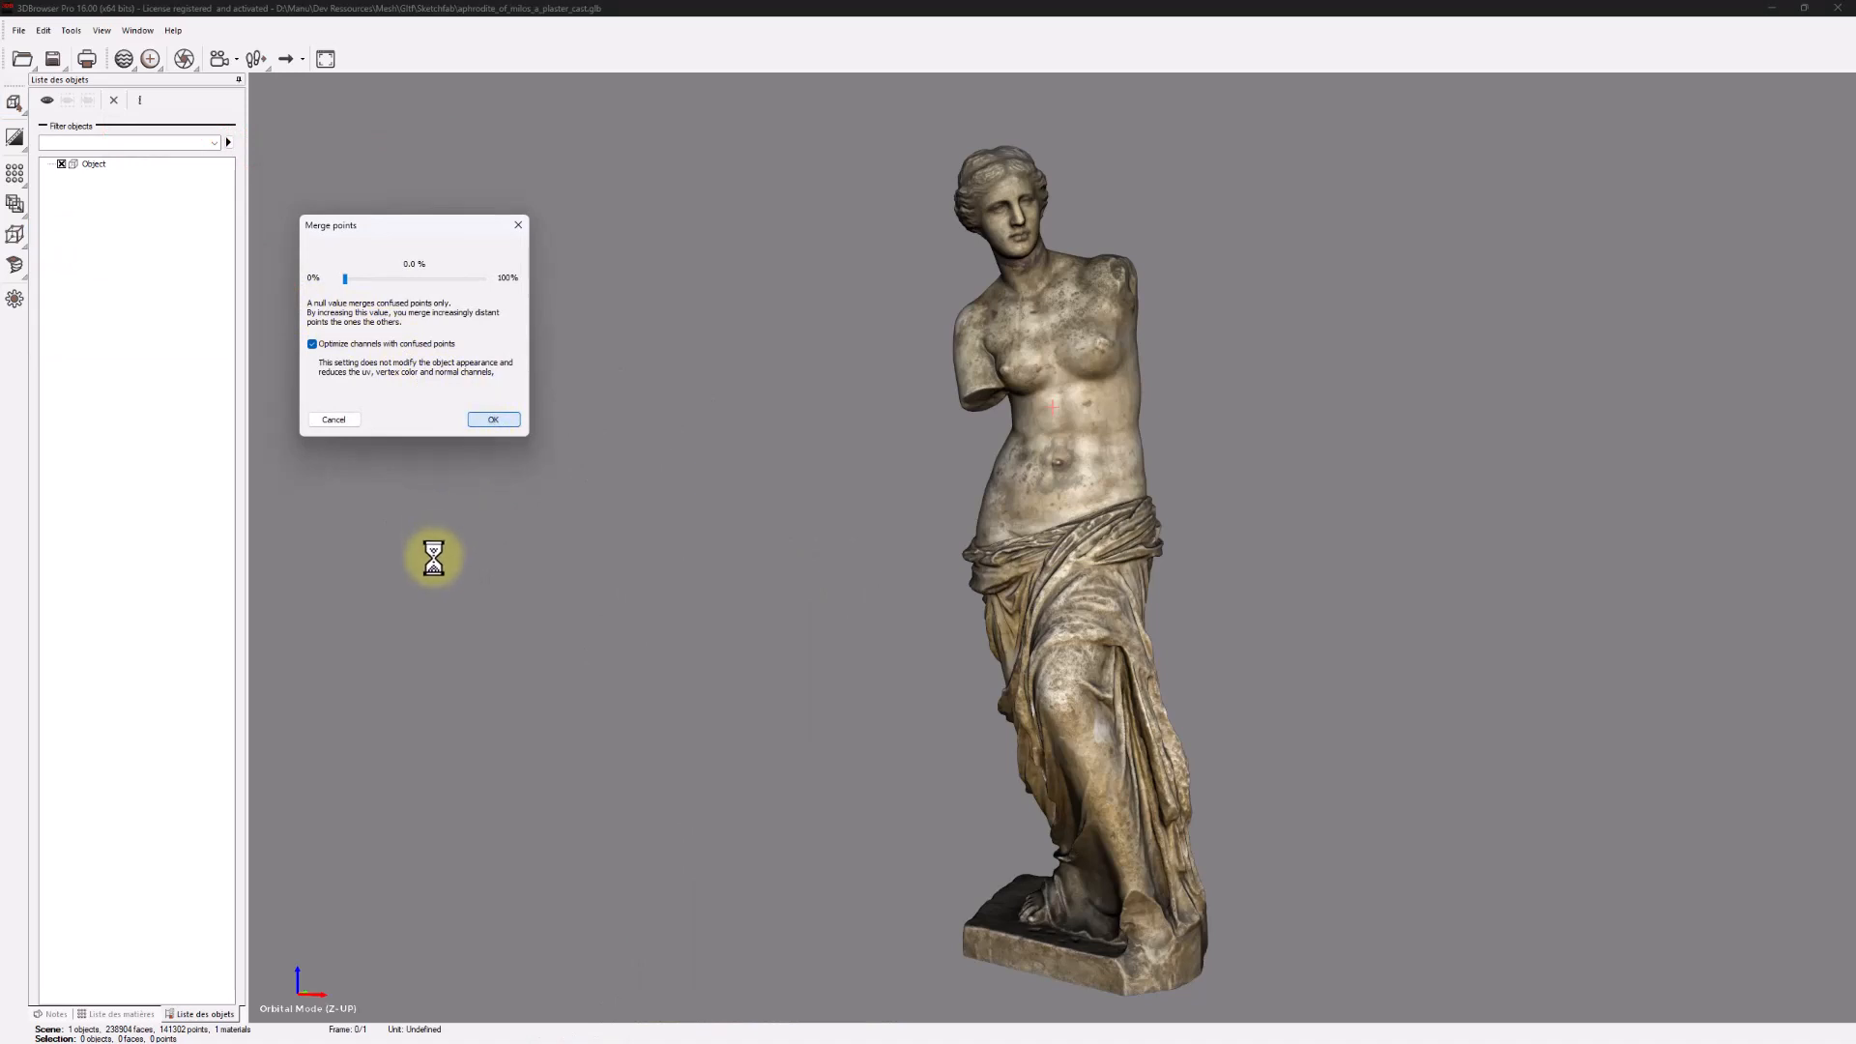
Select the merged statue and examine its UV mapping laid out over the texture.
{"action": "left_click", "coordinate": [1073, 519]}
{"action": "left_click_drag", "start_coordinate": [1073, 522], "coordinate": [1067, 525]}
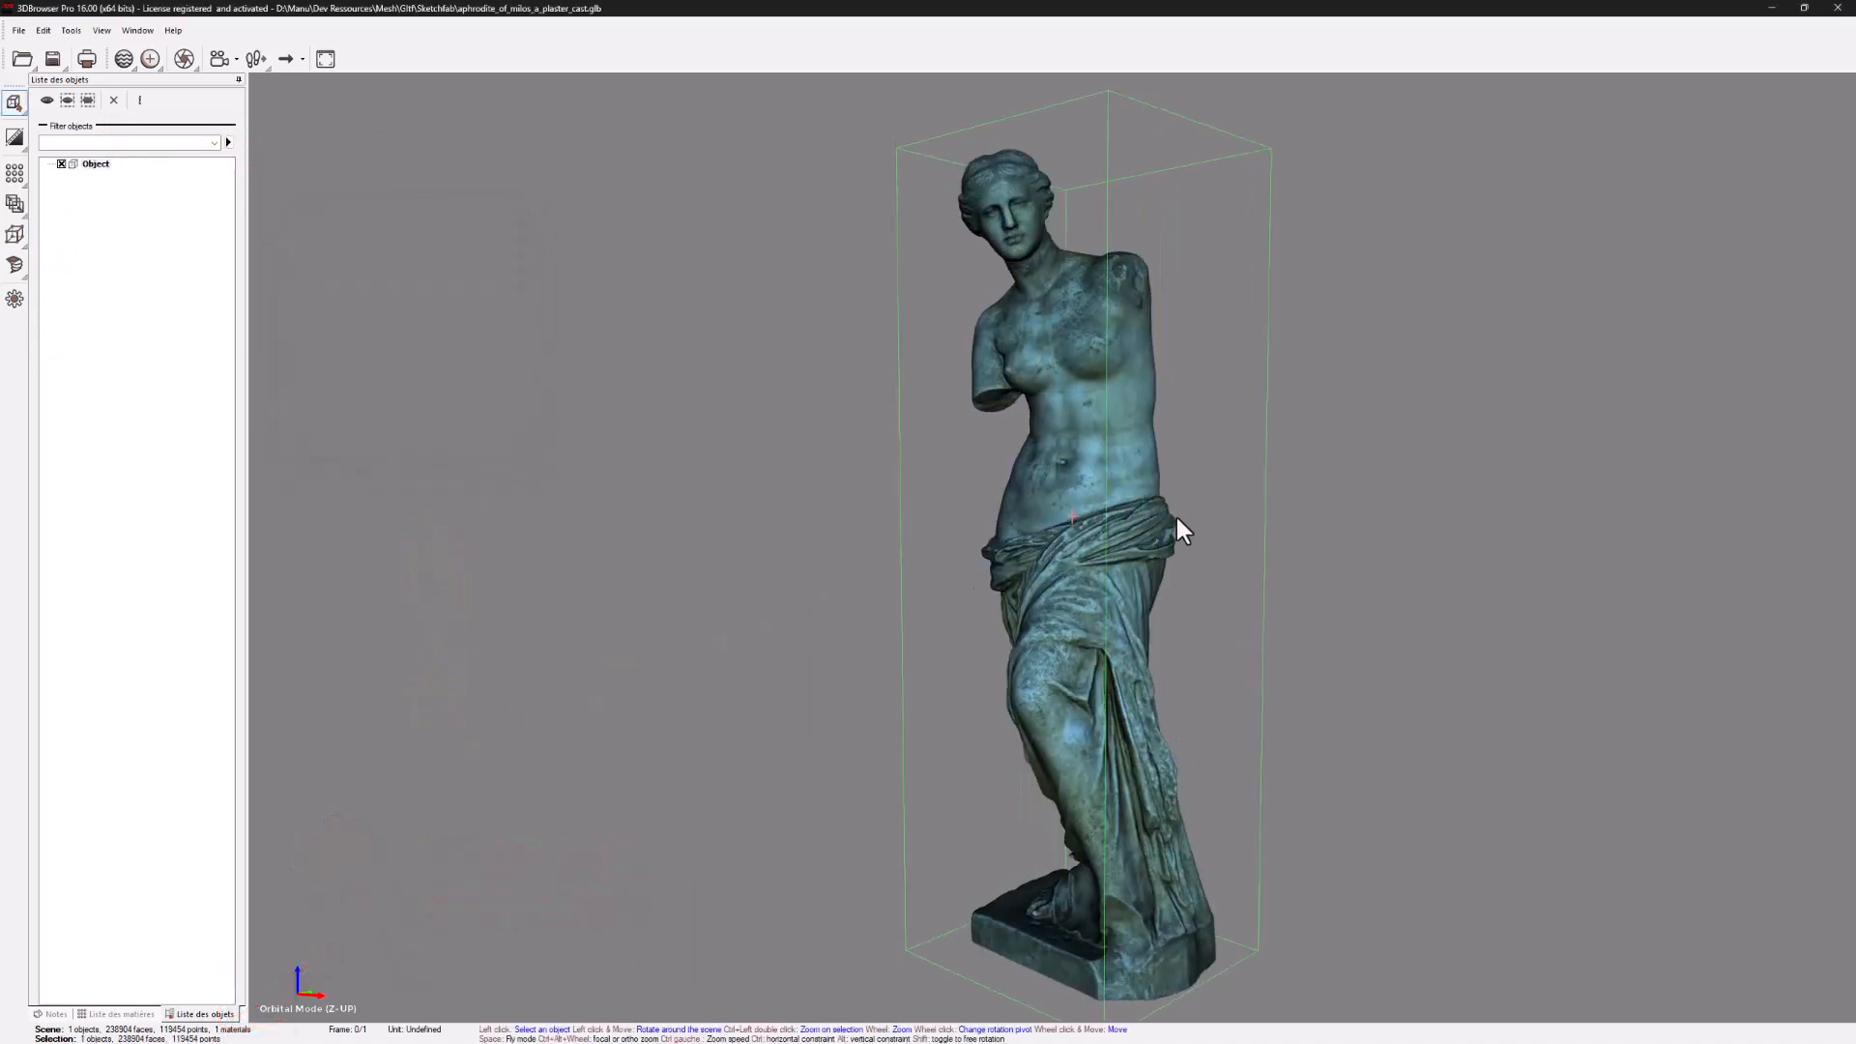
{"action": "key", "text": "w"}
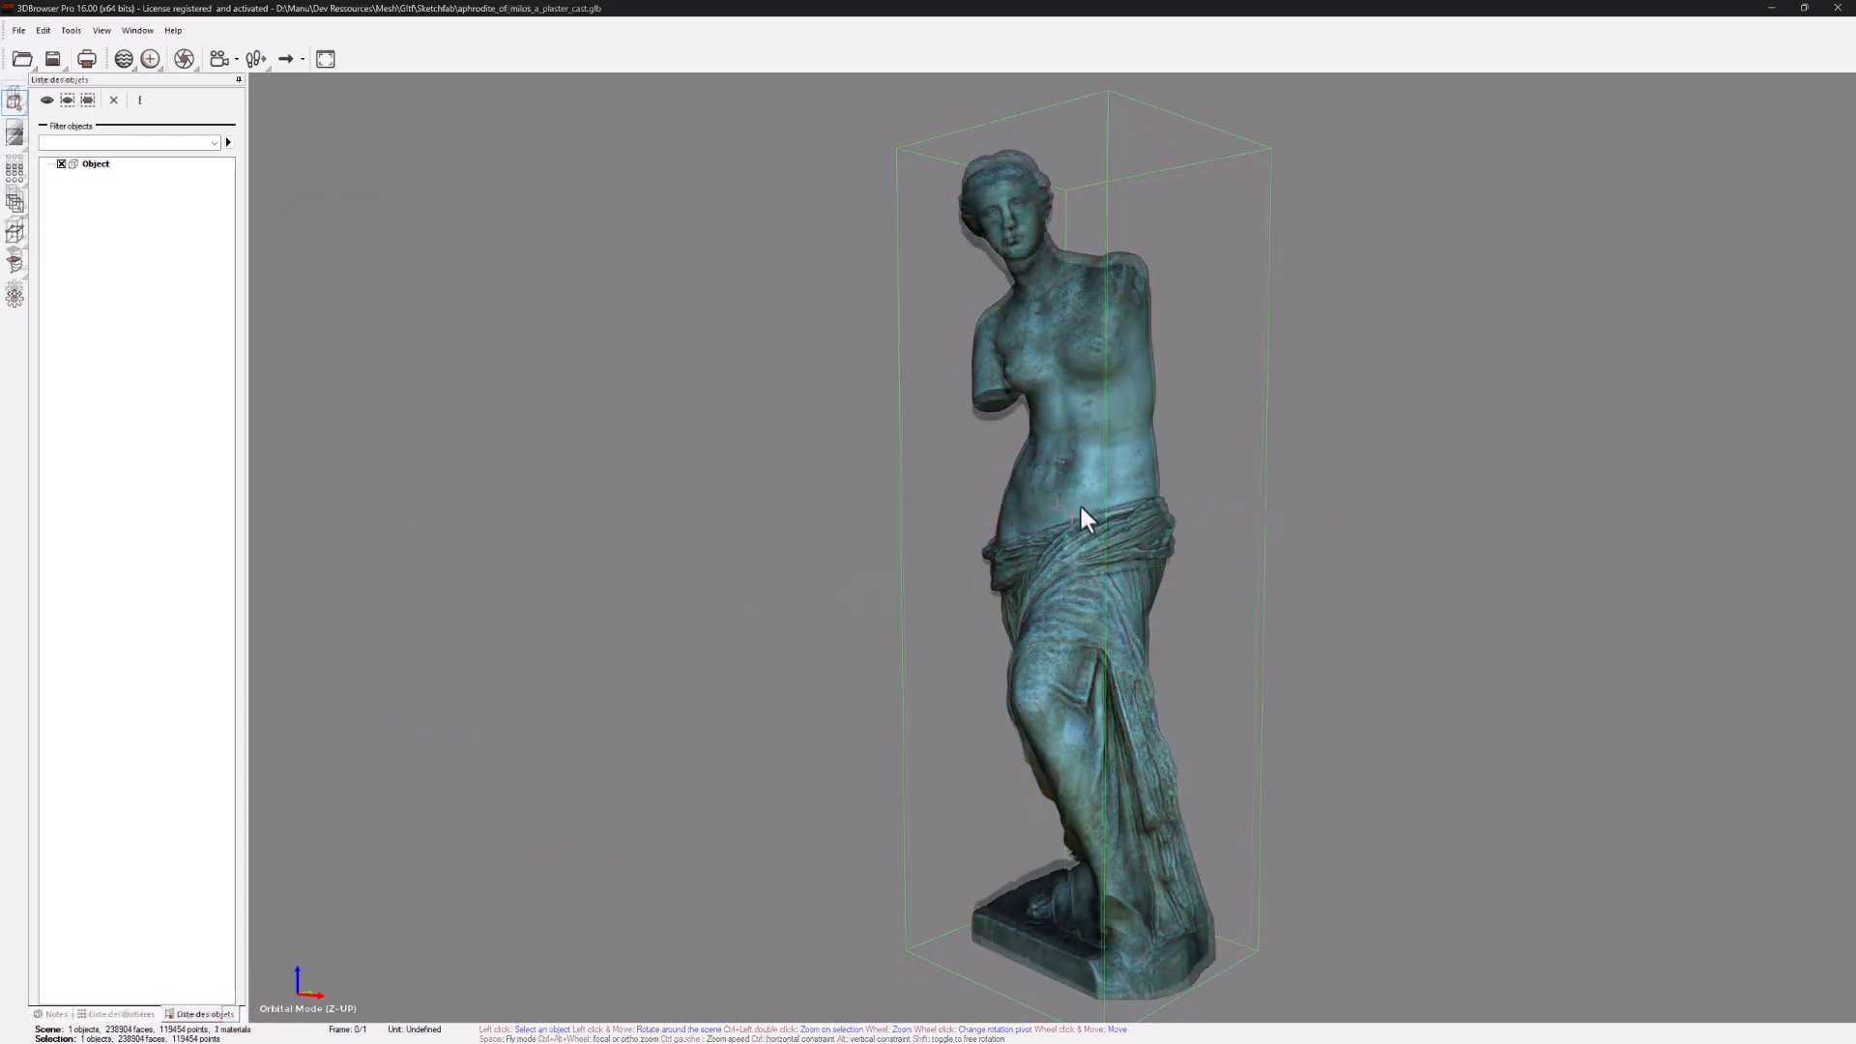
{"action": "left_click_drag", "start_coordinate": [1080, 507], "coordinate": [1104, 507]}
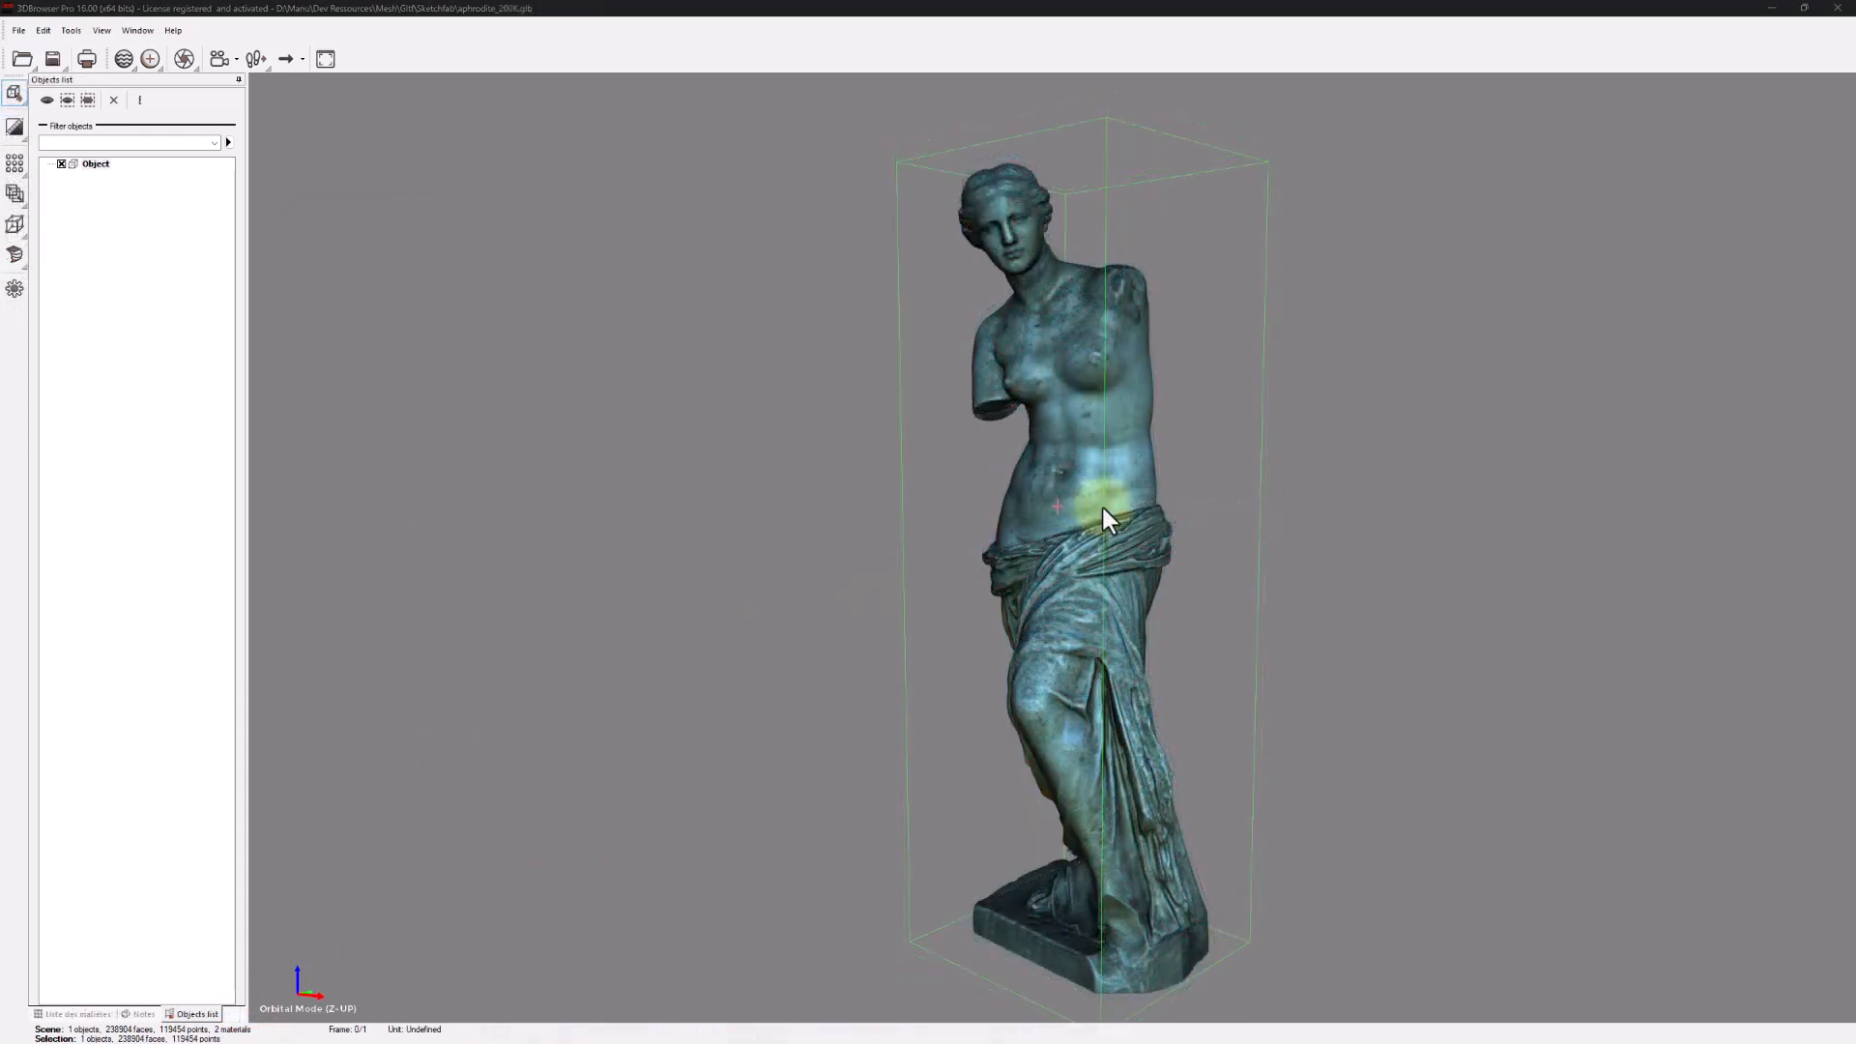
{"action": "left_click", "coordinate": [19, 164]}
{"action": "left_click", "coordinate": [75, 162]}
{"action": "scroll", "coordinate": [839, 425], "scroll_direction": "up", "scroll_amount": 4}
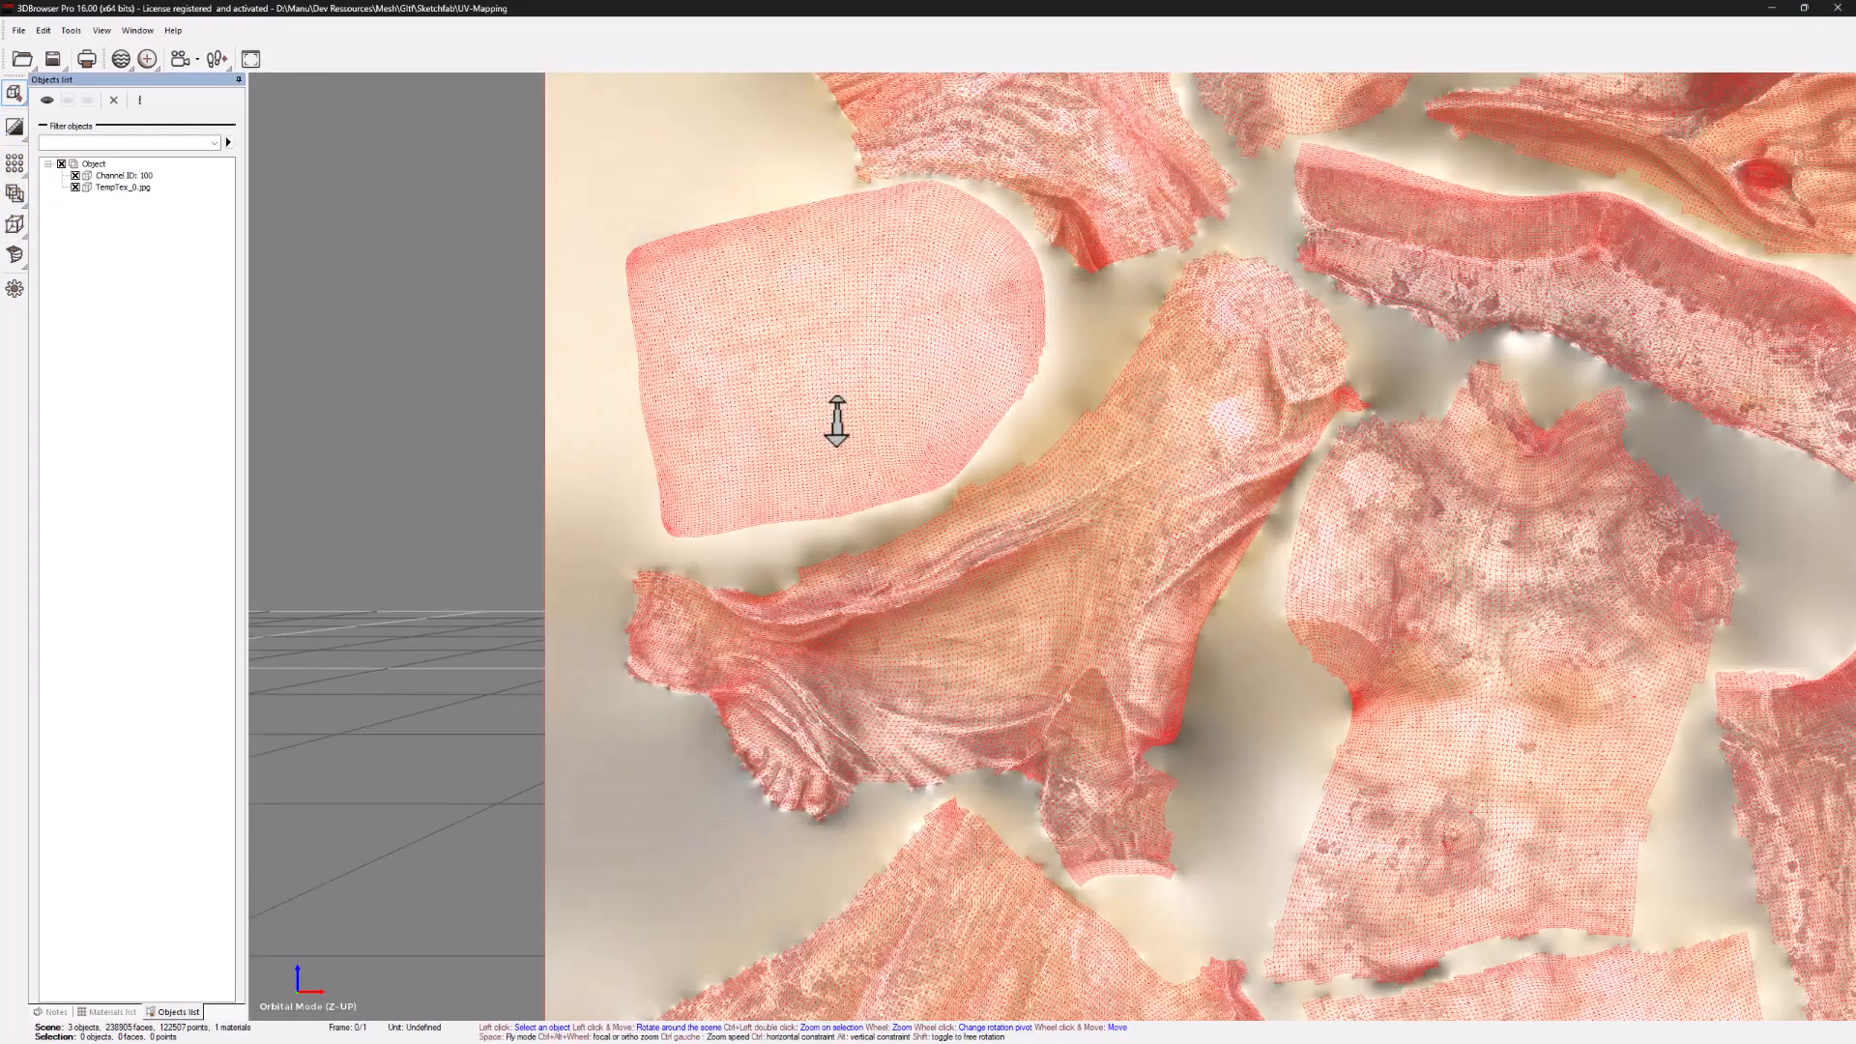
{"action": "middle_click_drag", "start_coordinate": [1207, 415], "coordinate": [903, 386]}
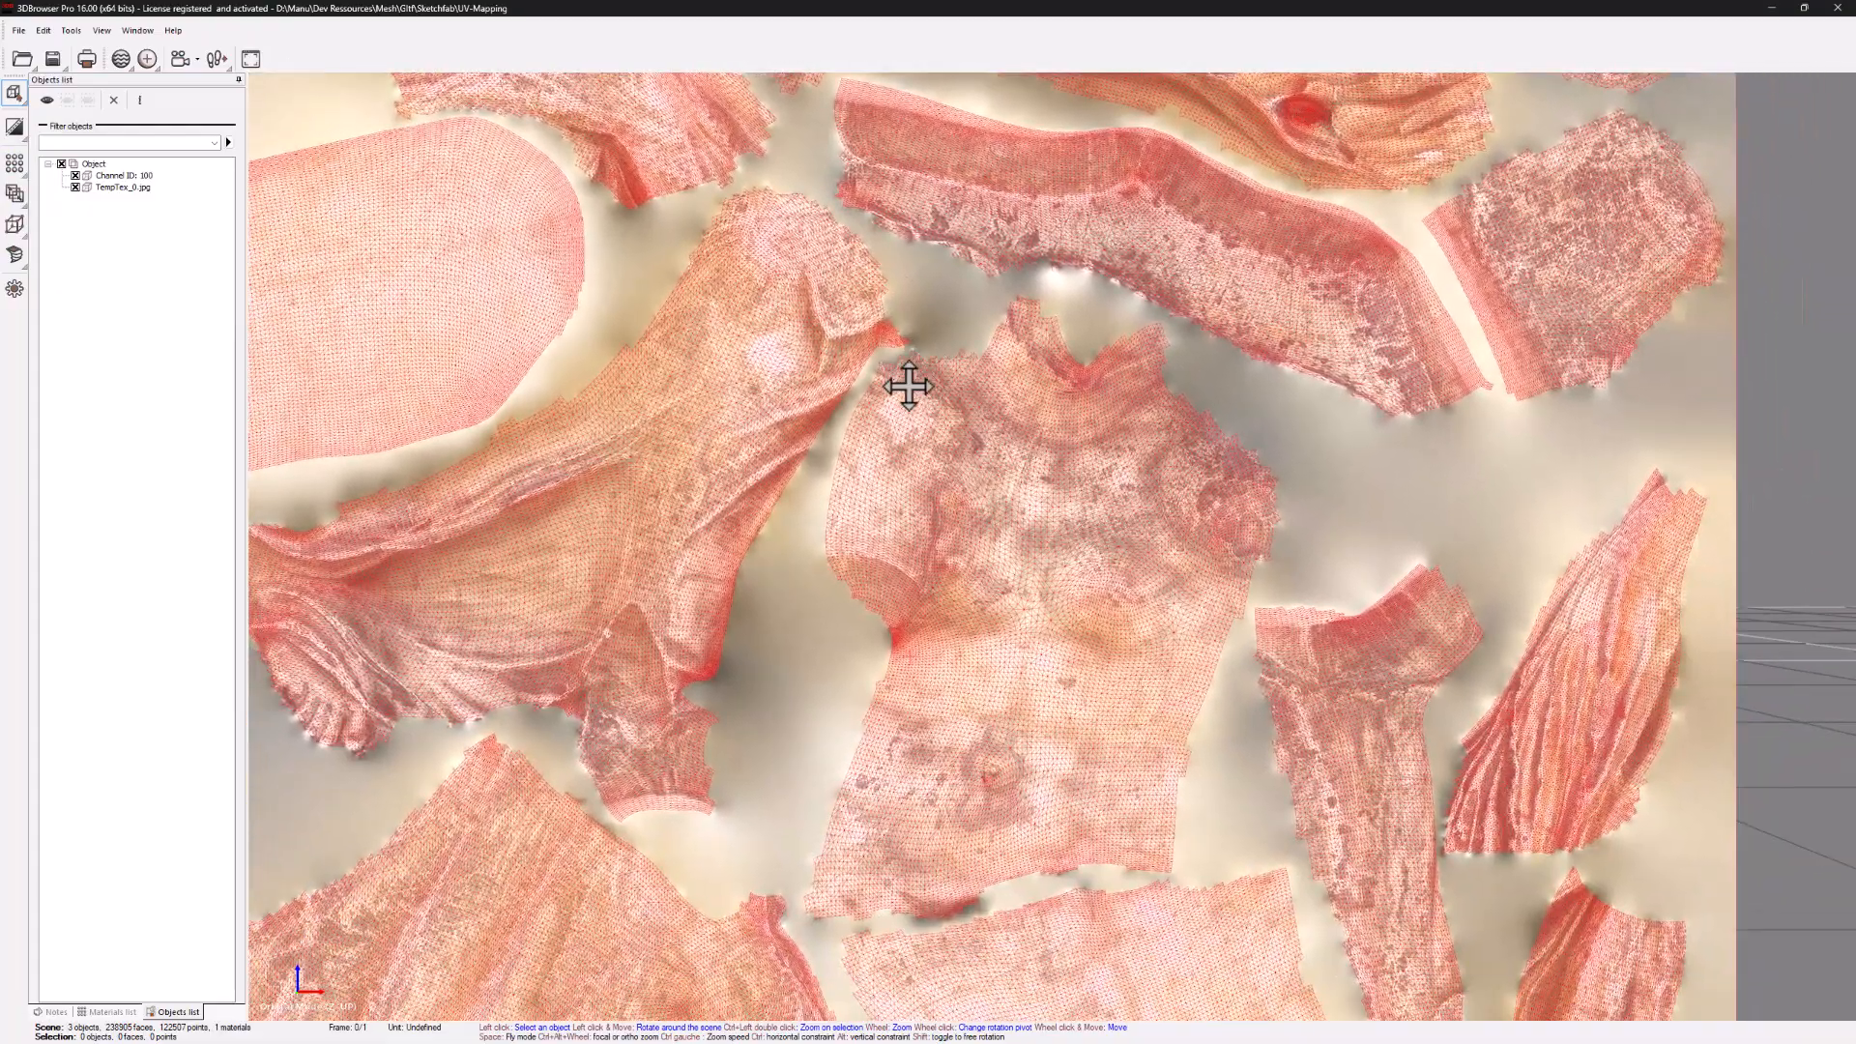
{"action": "middle_click_drag", "start_coordinate": [1380, 738], "coordinate": [1501, 548]}
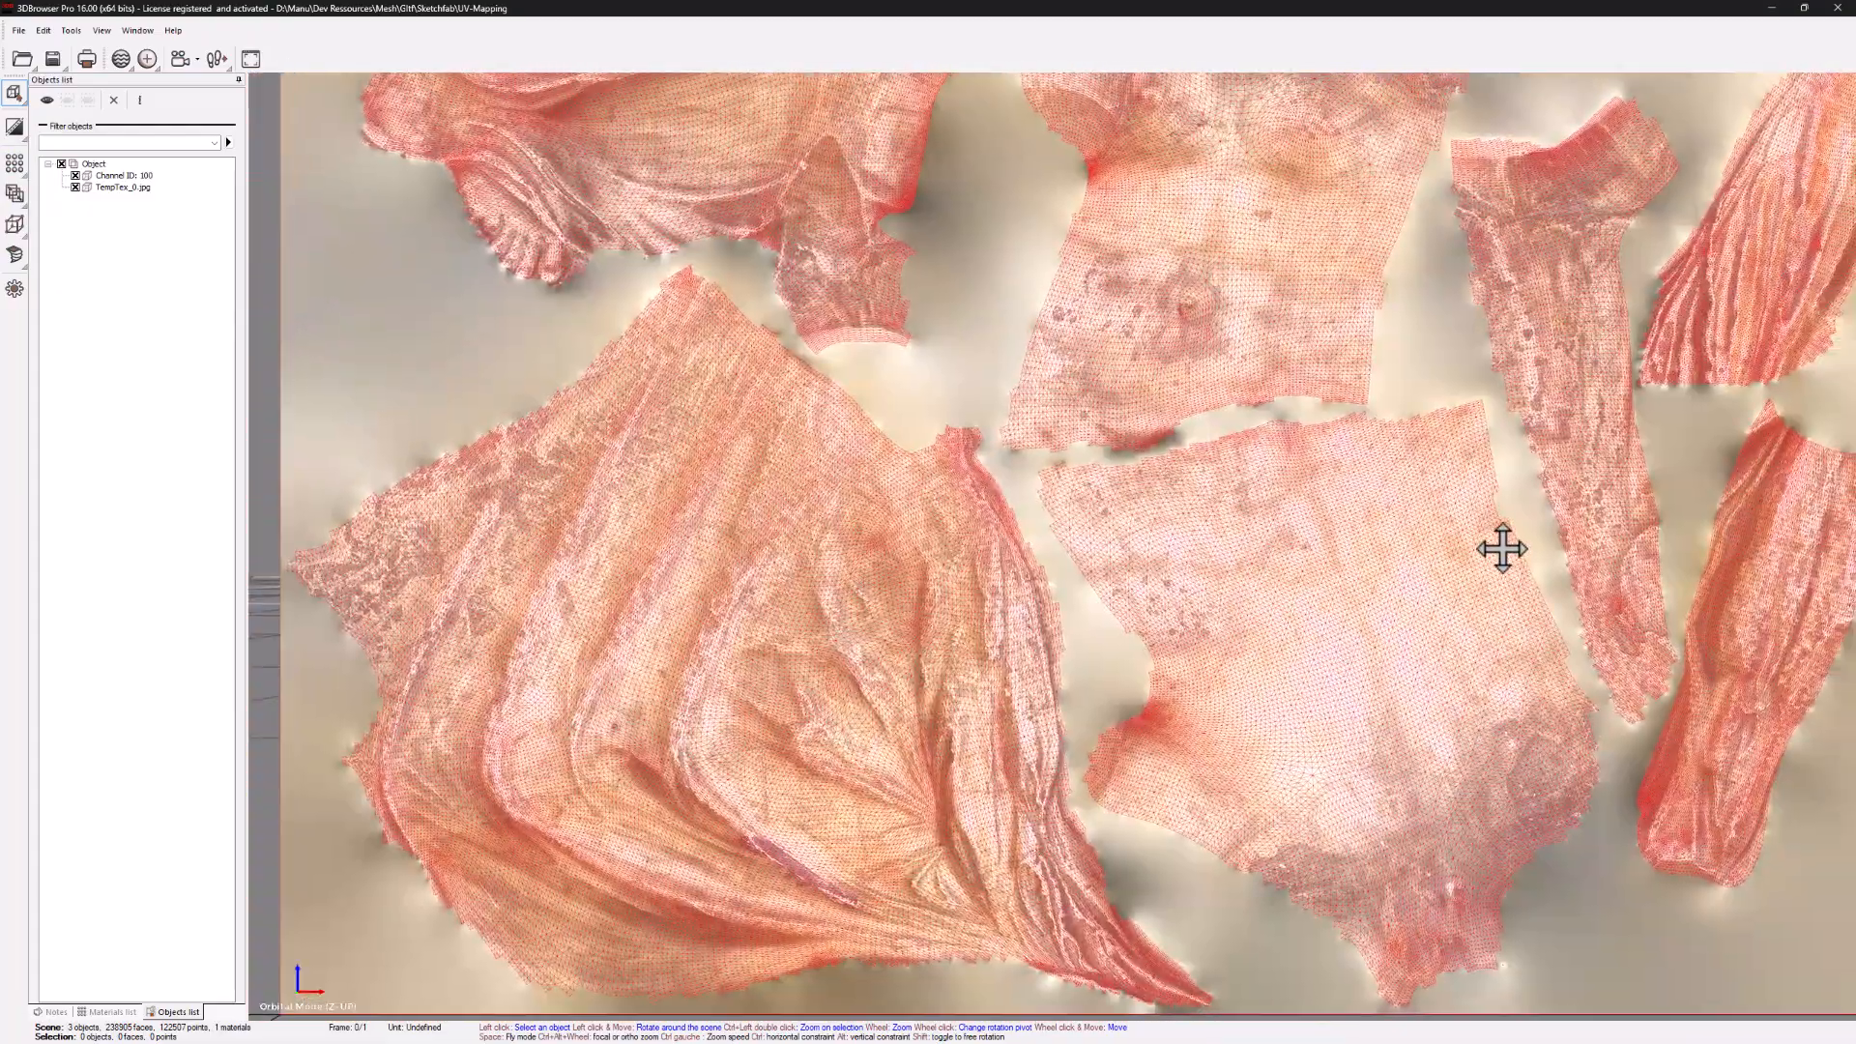
{"action": "key", "text": "Home"}
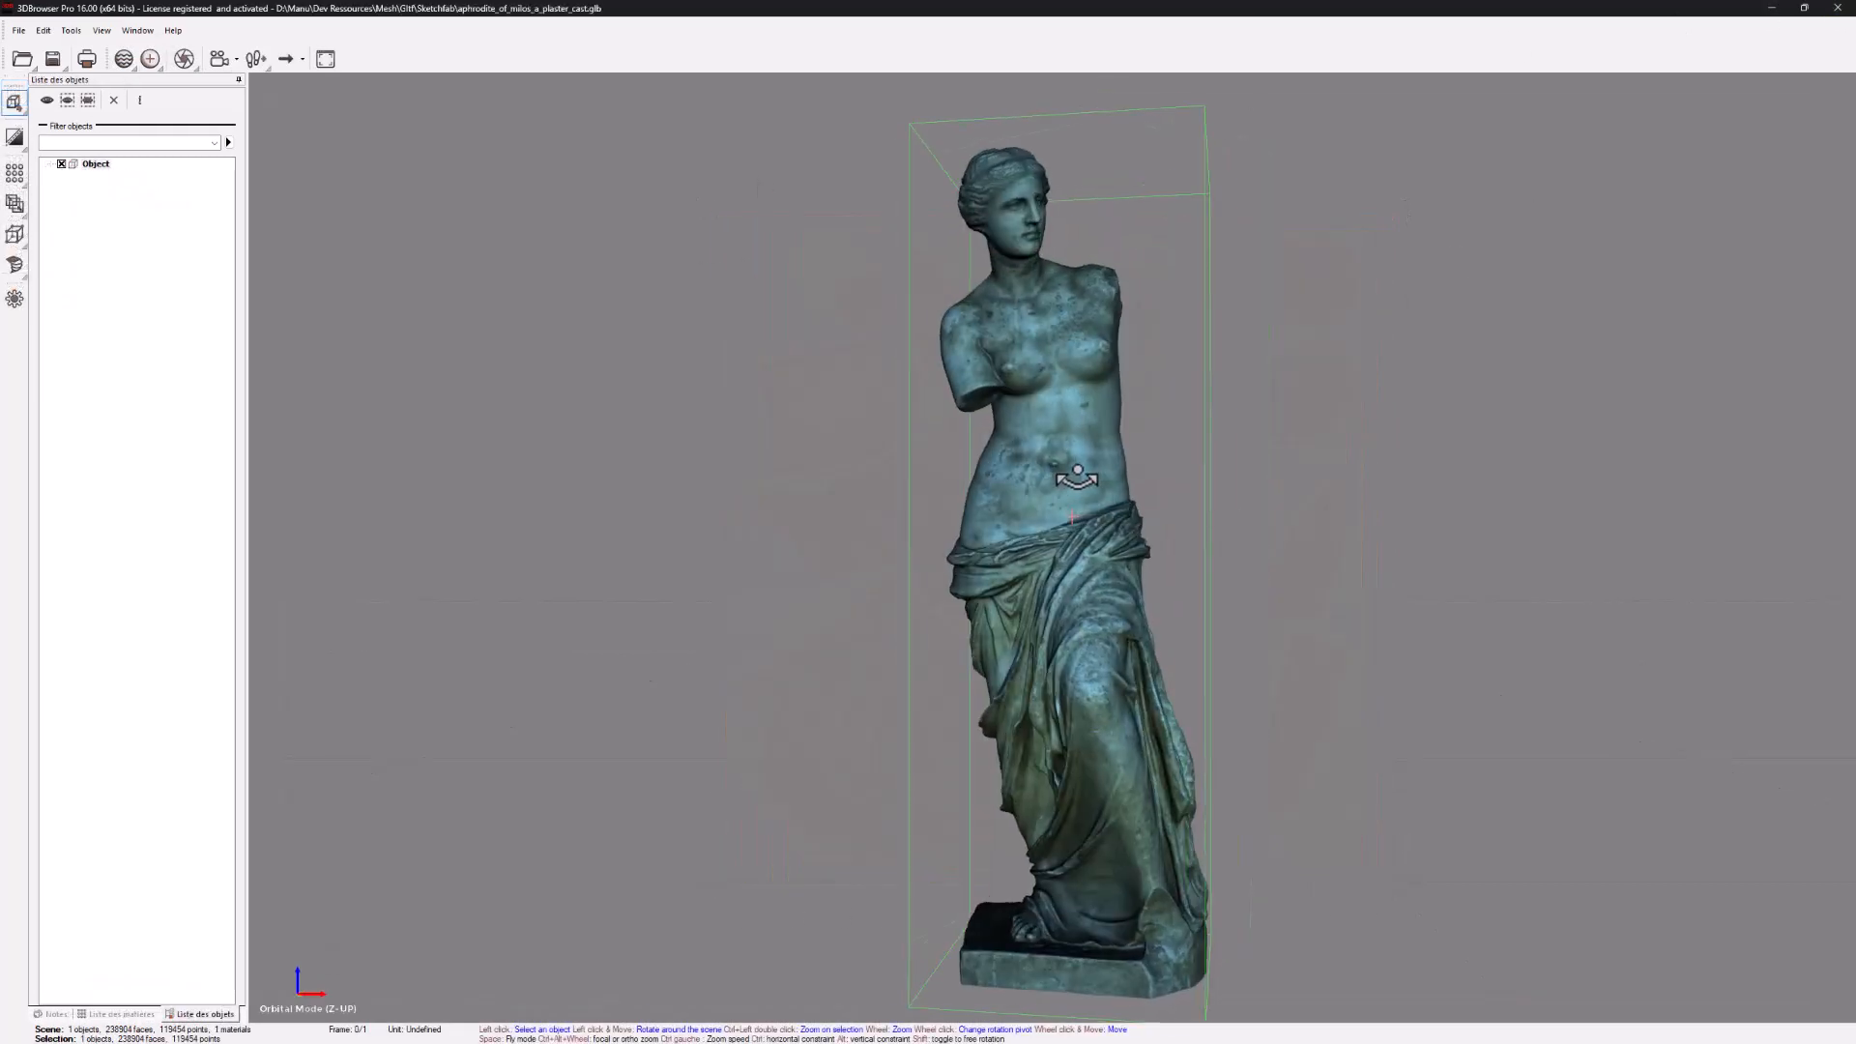
Start the Optimization tool on the merged statue and compute its optimization.
{"action": "left_click_drag", "start_coordinate": [1077, 477], "coordinate": [1070, 500]}
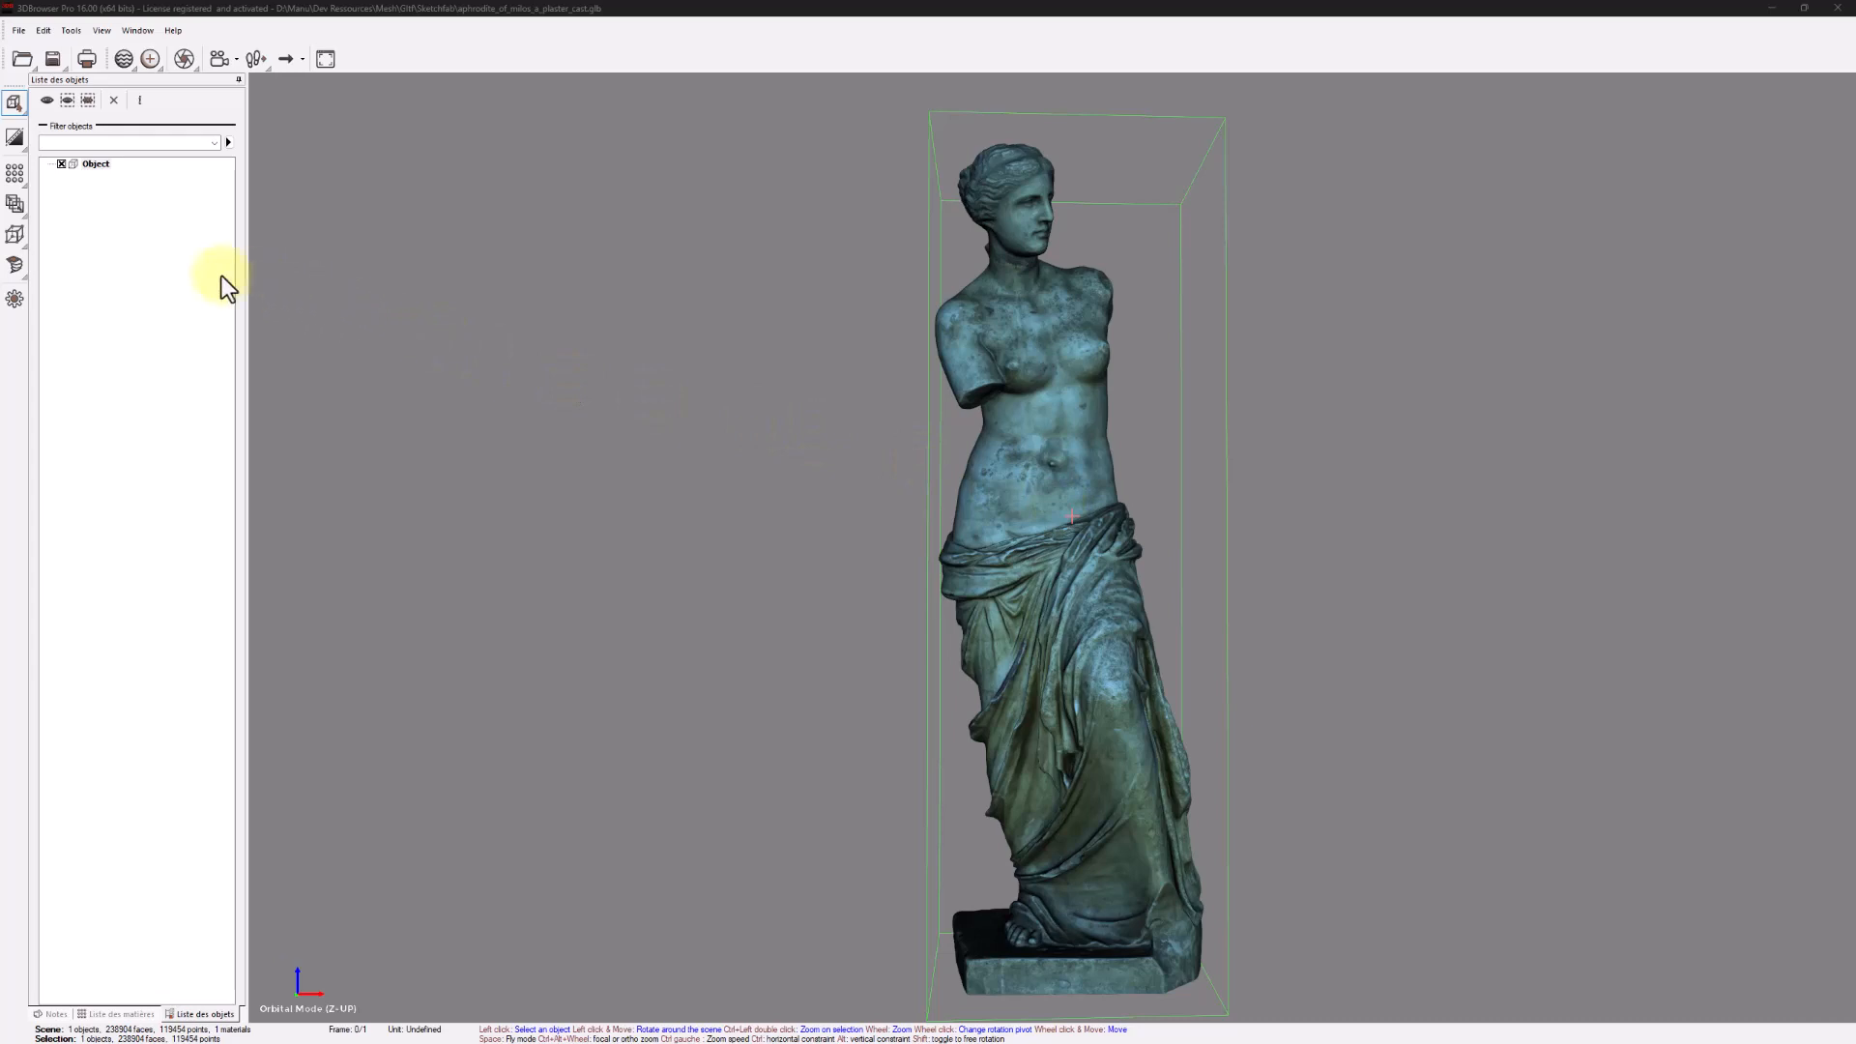
{"action": "left_click", "coordinate": [15, 270]}
{"action": "left_click", "coordinate": [71, 271]}
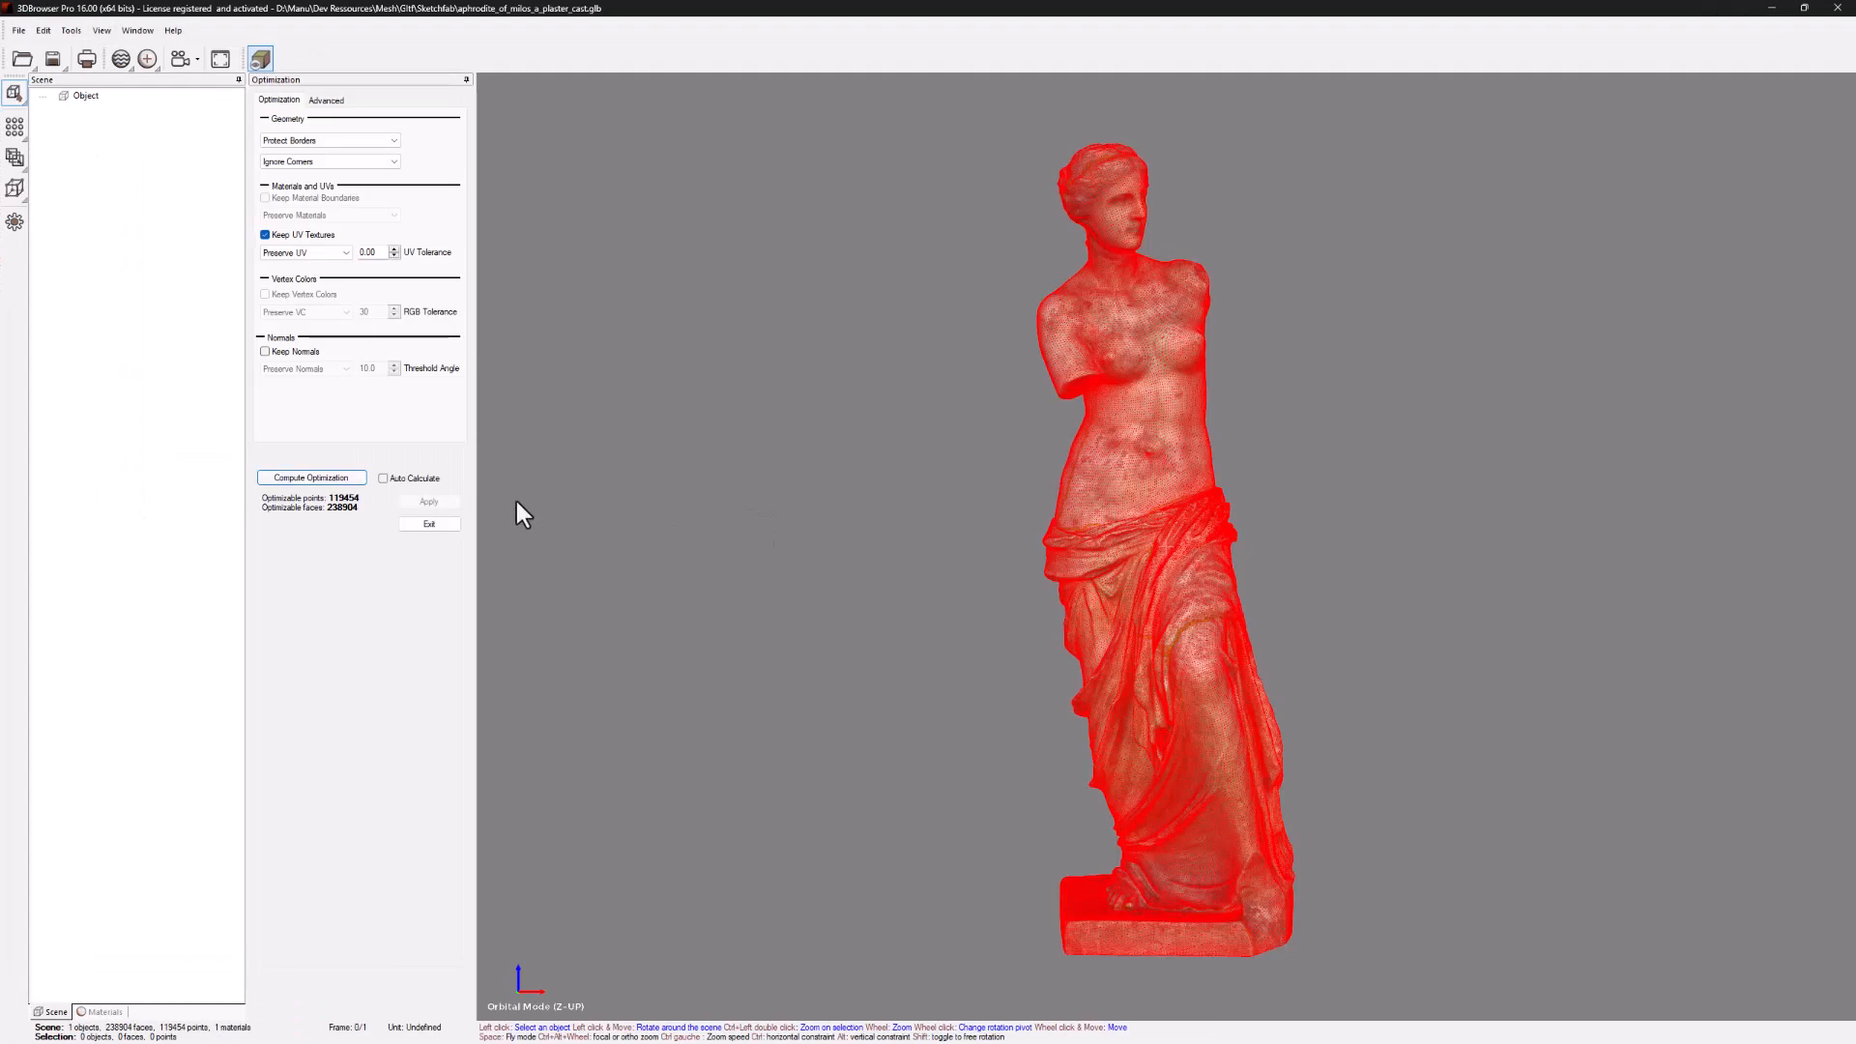
{"action": "left_click", "coordinate": [346, 482]}
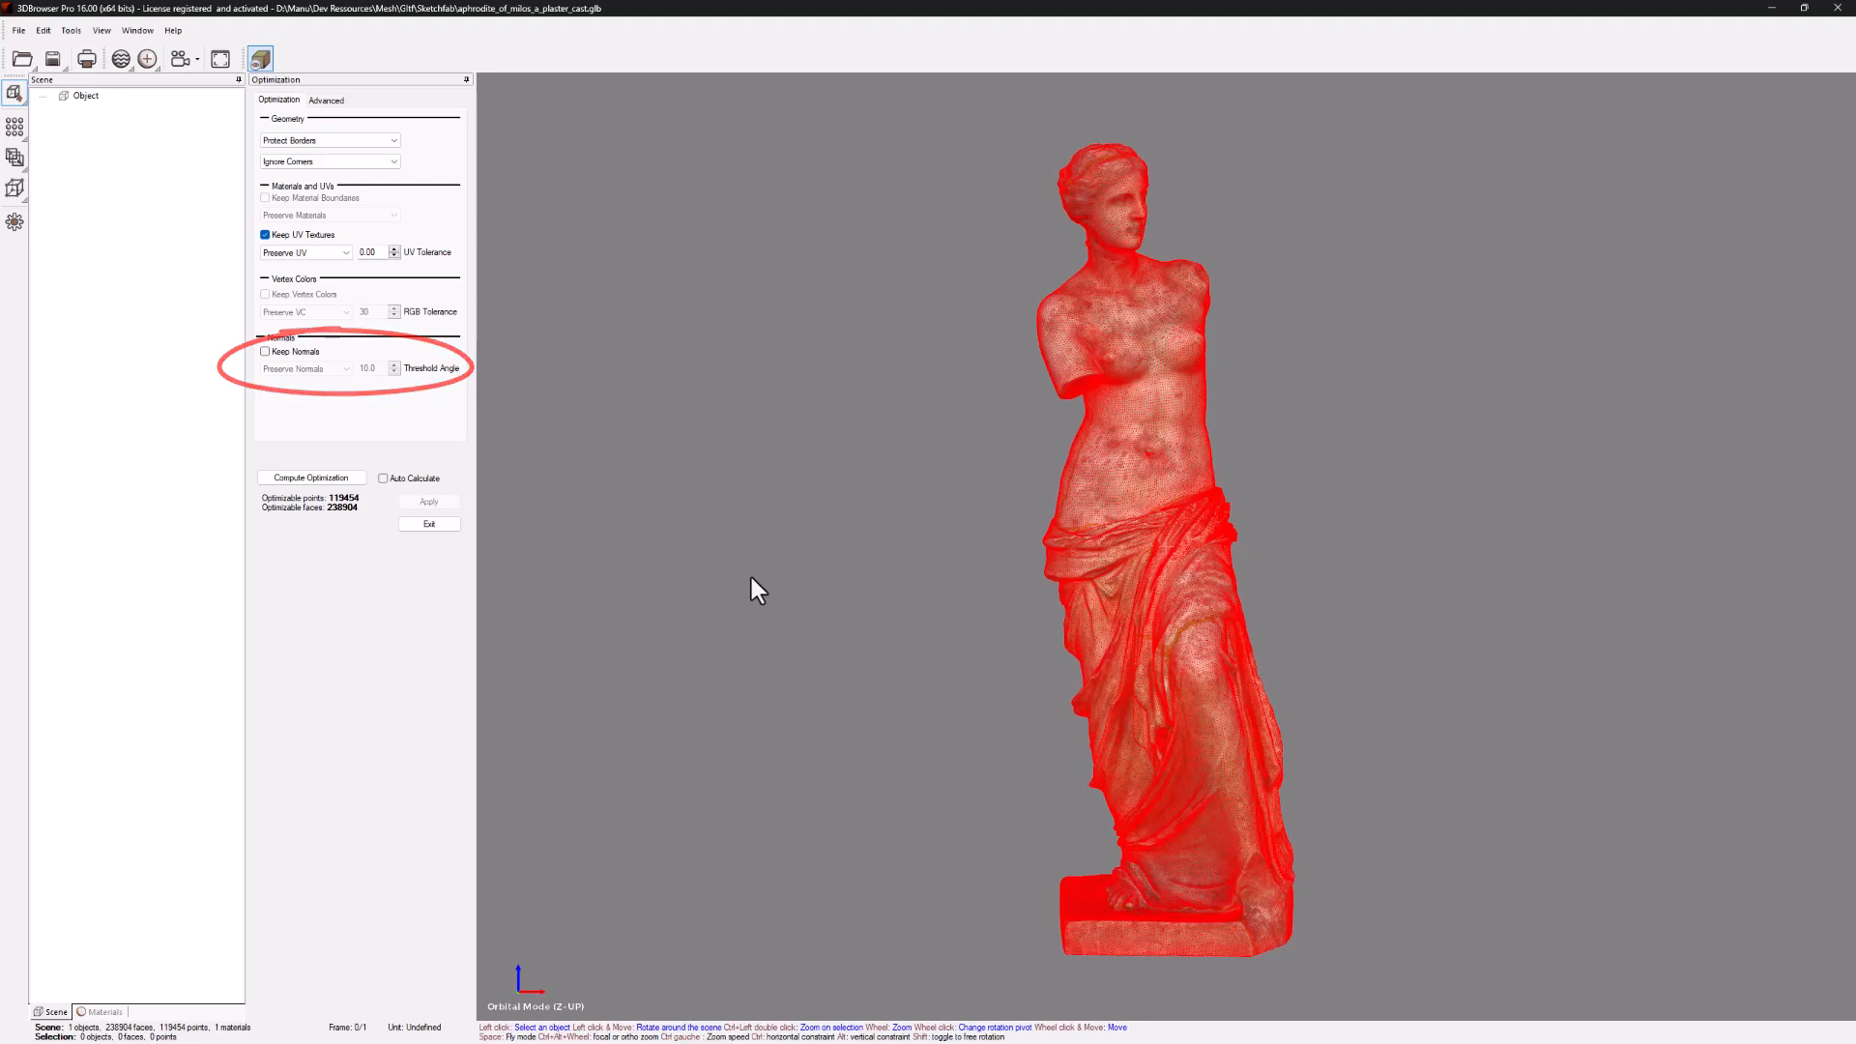
{"action": "left_click", "coordinate": [311, 478]}
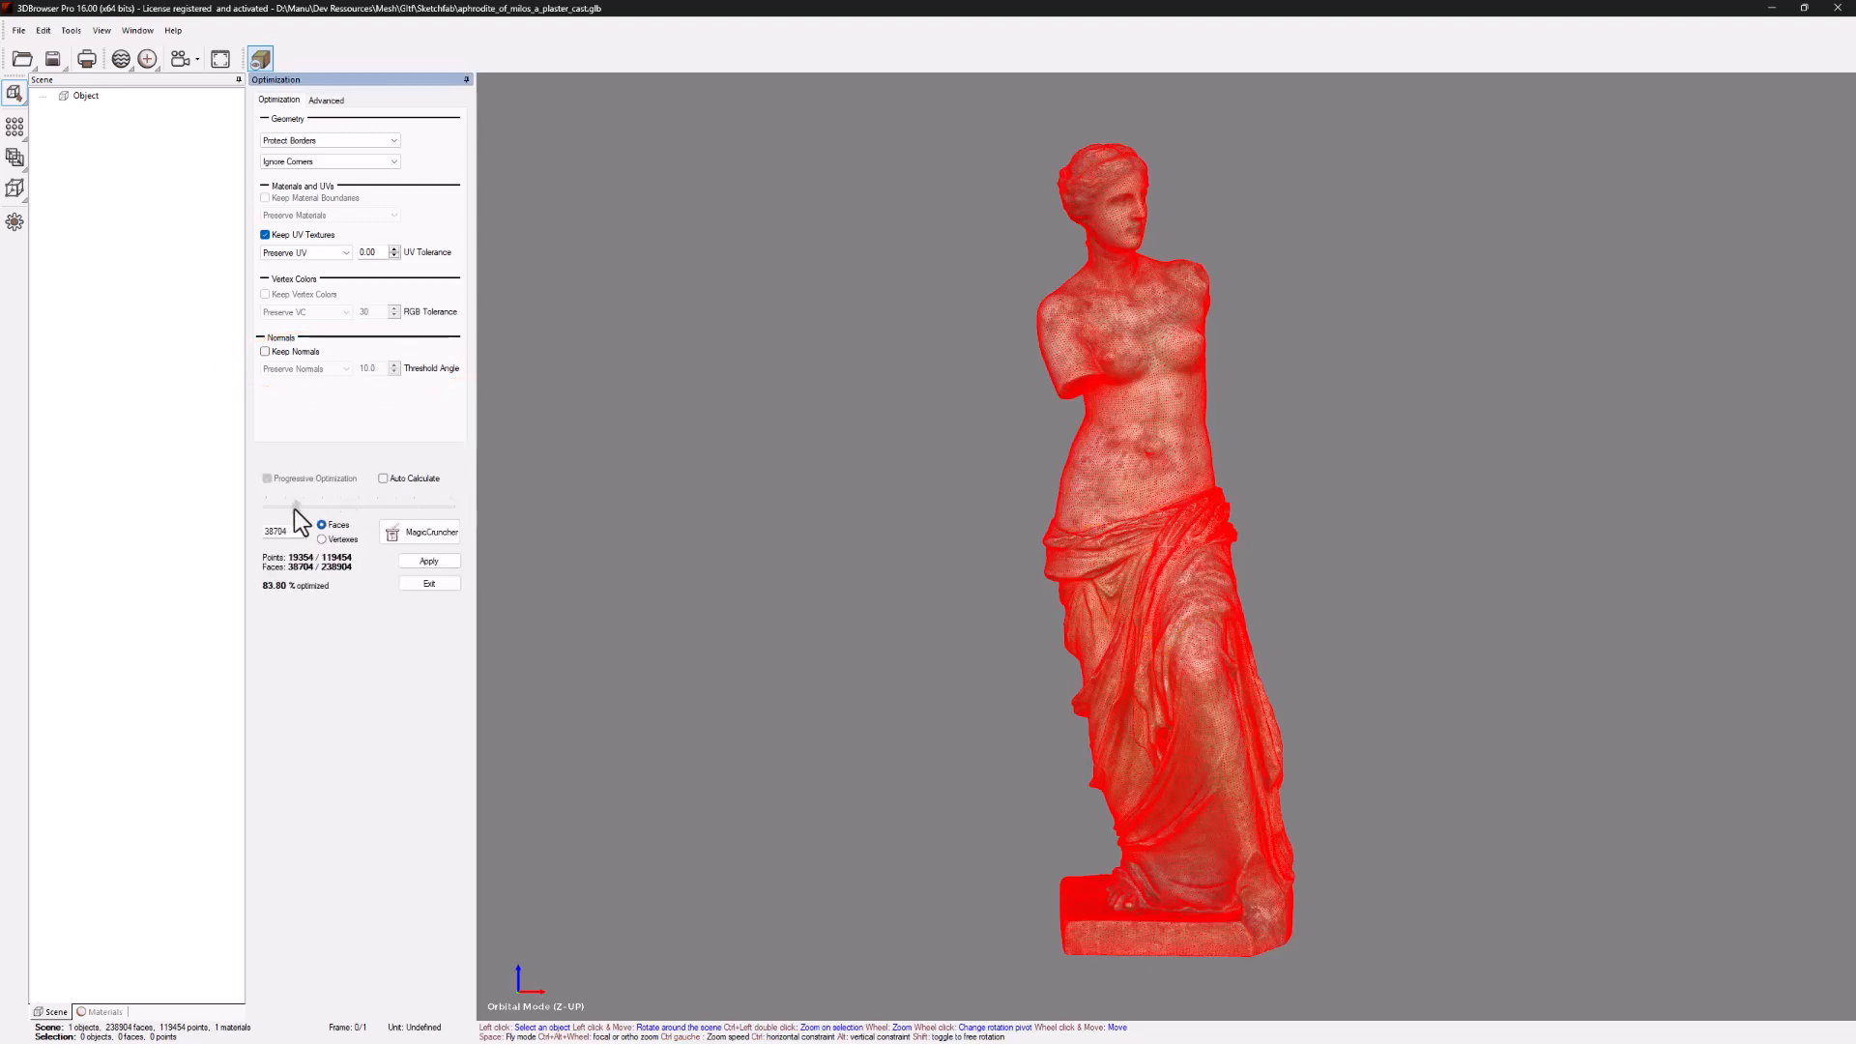
Reduce the statue to 23652 faces and turn off the red wireframe overlay.
{"action": "left_click_drag", "start_coordinate": [294, 510], "coordinate": [283, 511]}
{"action": "key", "text": "ctrl+7"}
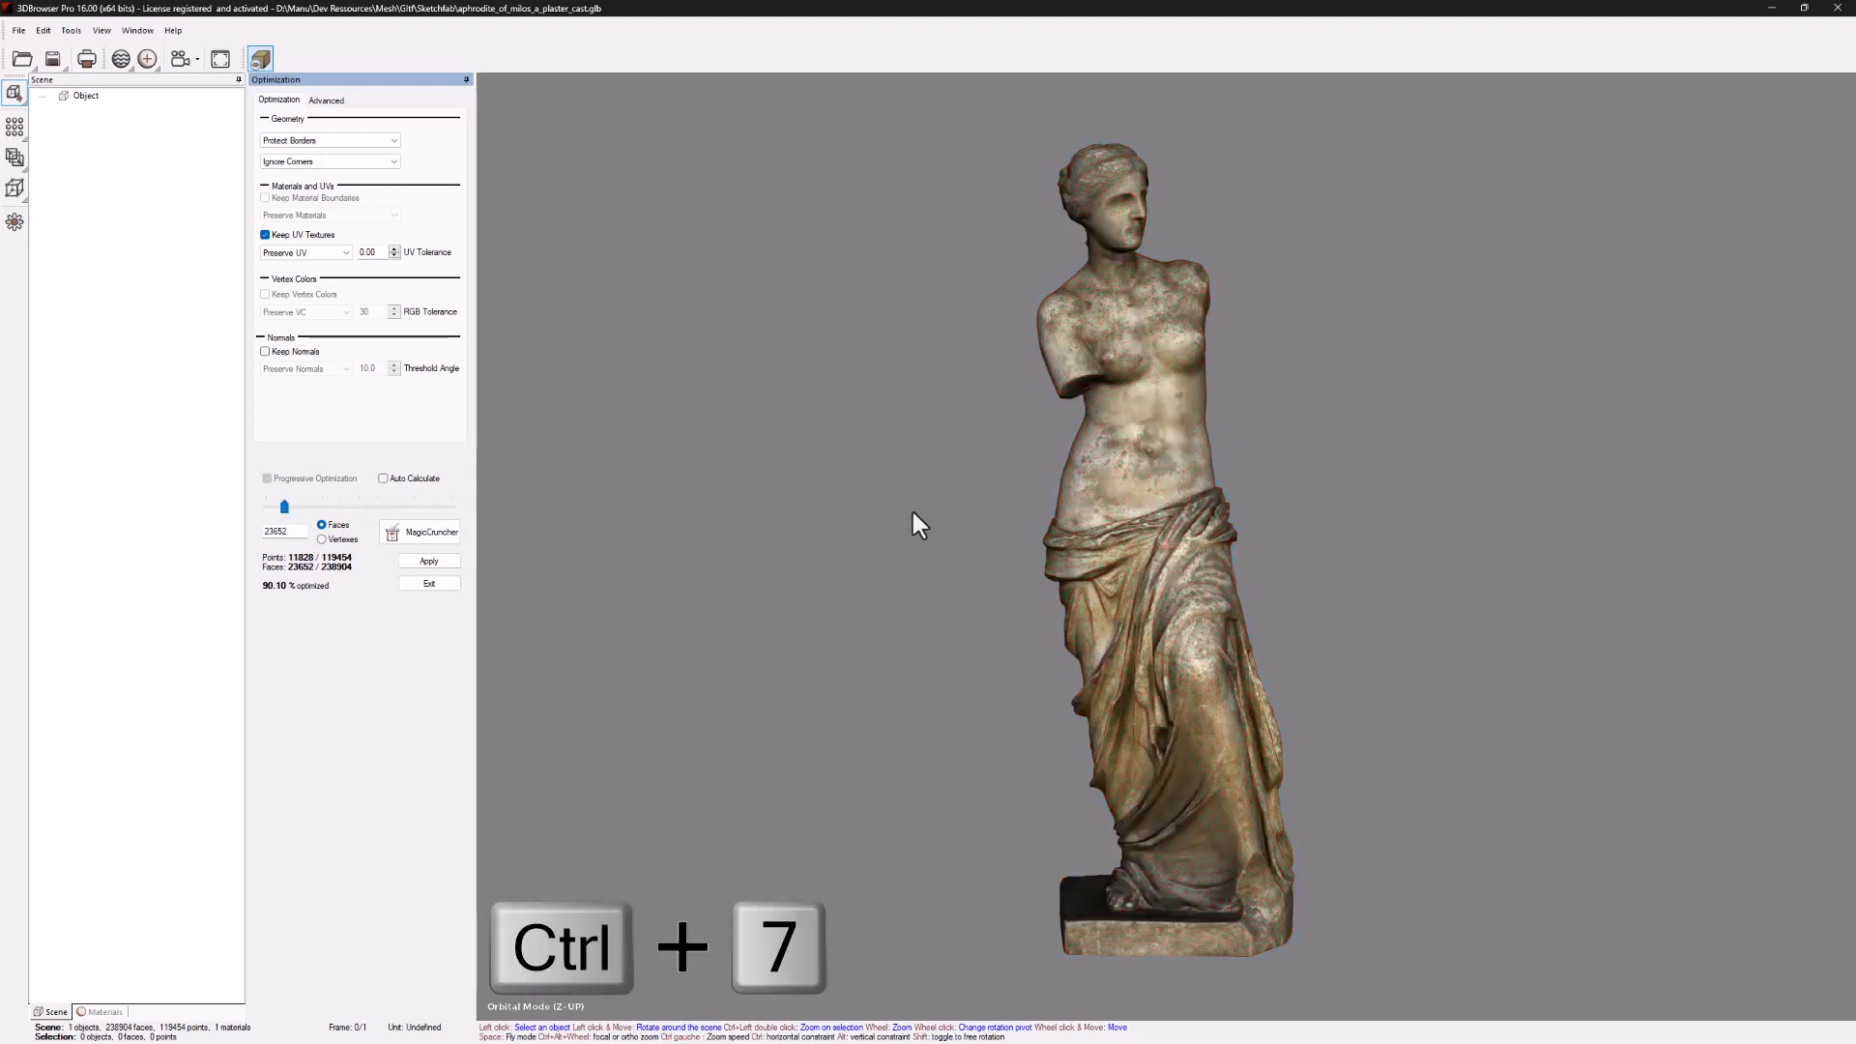
Reduce the statue to 14336 faces and check its upper body with the wireframe overlay on and off.
{"action": "left_click_drag", "start_coordinate": [1151, 477], "coordinate": [1071, 481]}
{"action": "scroll", "coordinate": [1138, 363], "scroll_direction": "up", "scroll_amount": 5}
{"action": "middle_click_drag", "start_coordinate": [1127, 275], "coordinate": [1146, 422]}
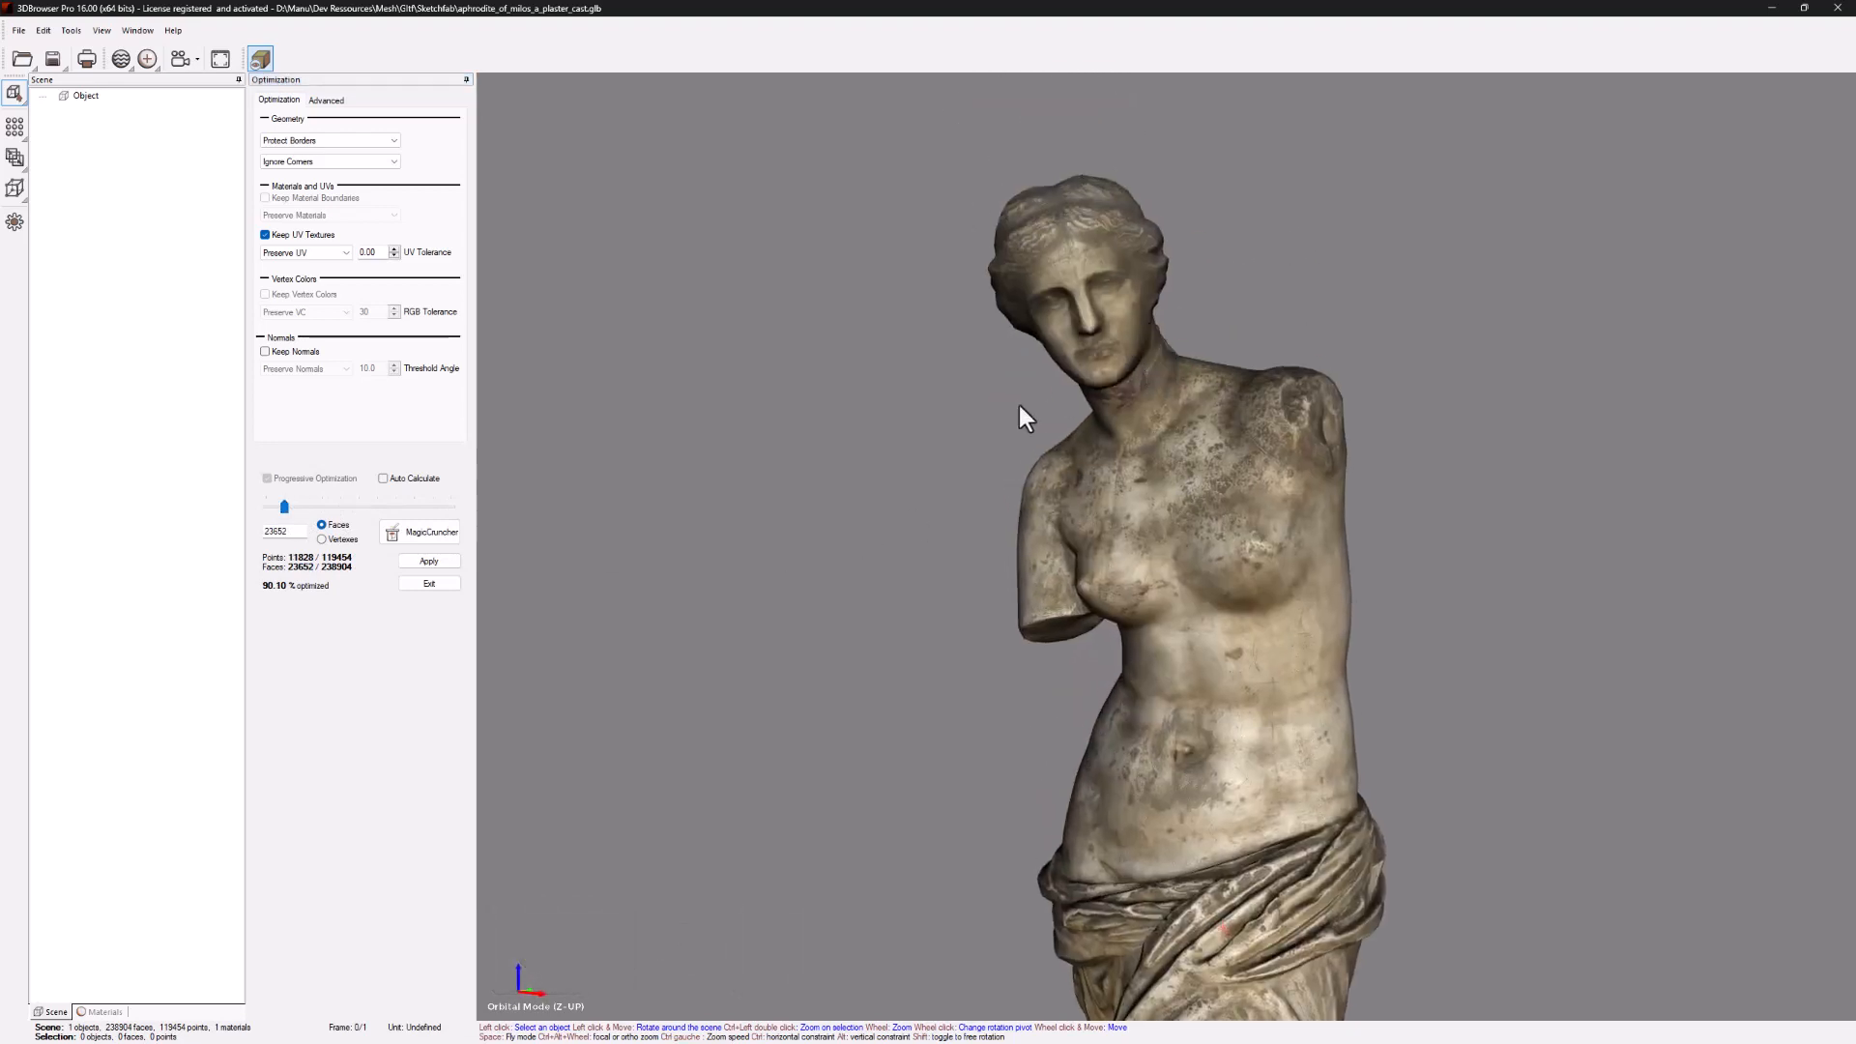
{"action": "left_click_drag", "start_coordinate": [286, 508], "coordinate": [277, 512]}
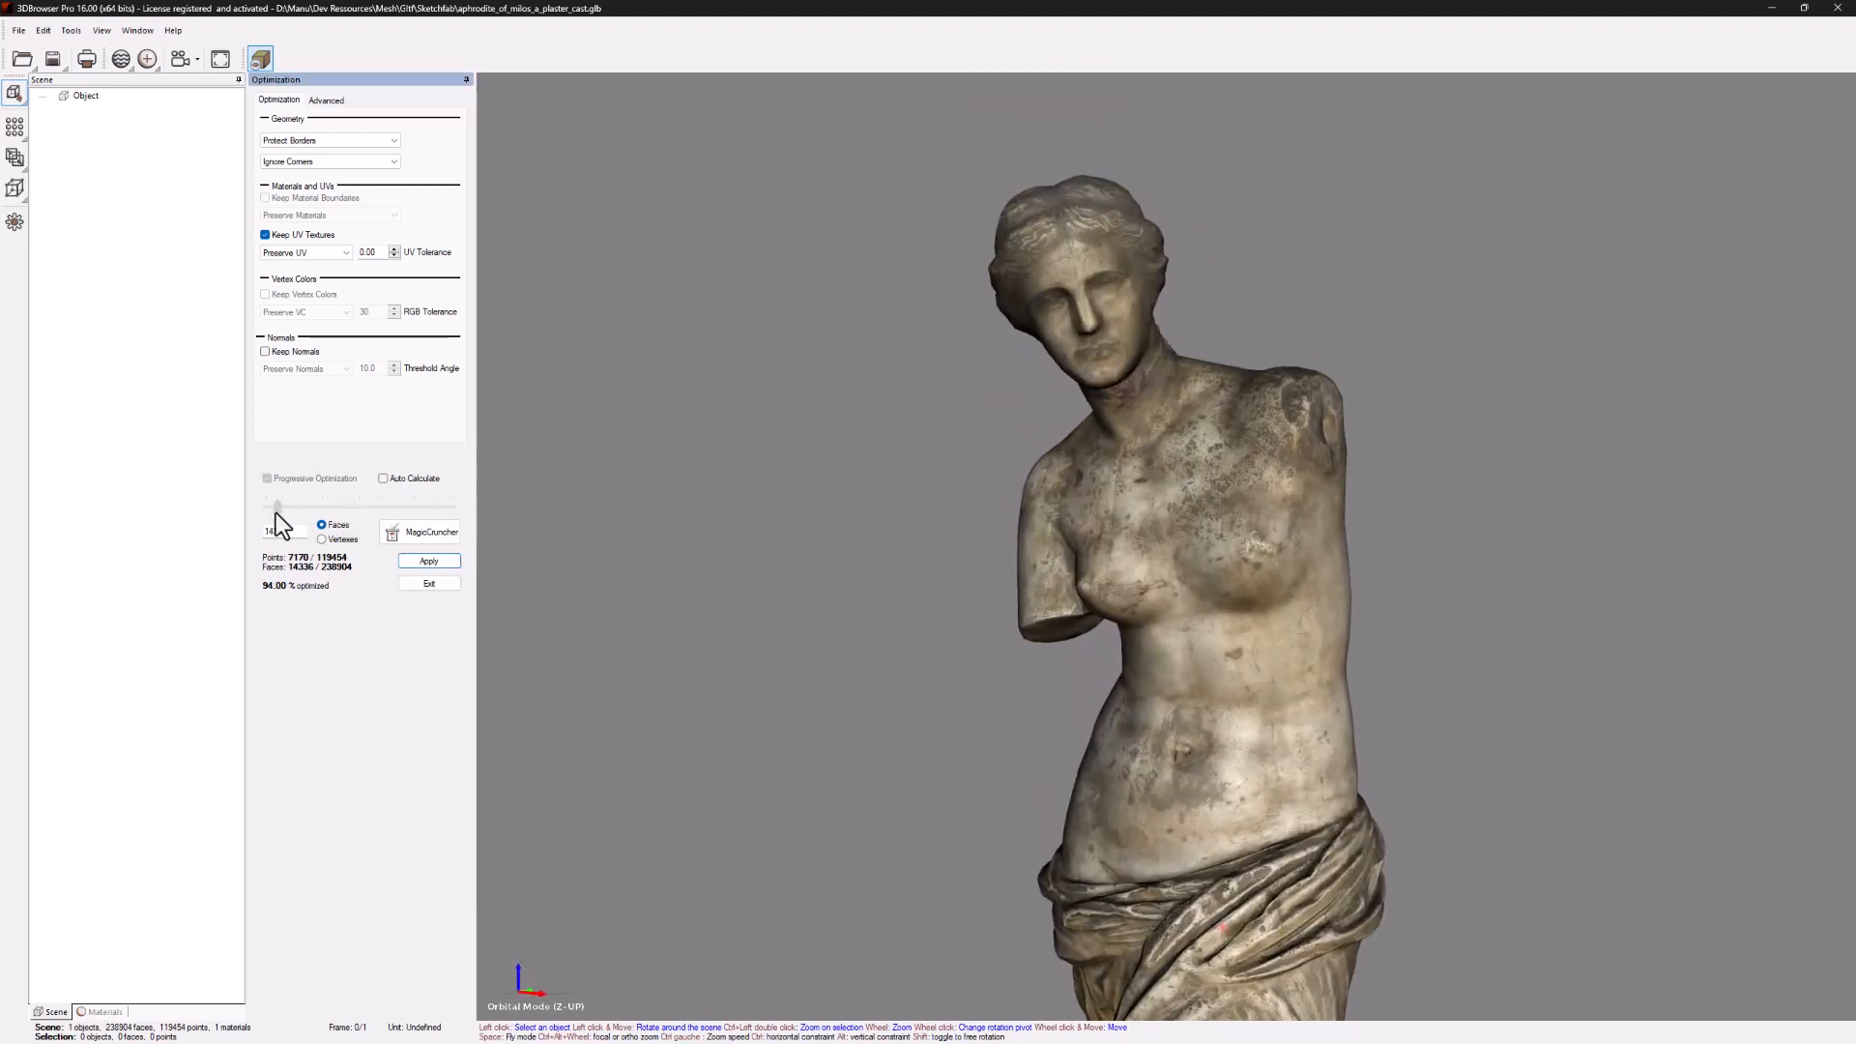
{"action": "key", "text": "ctrl+7"}
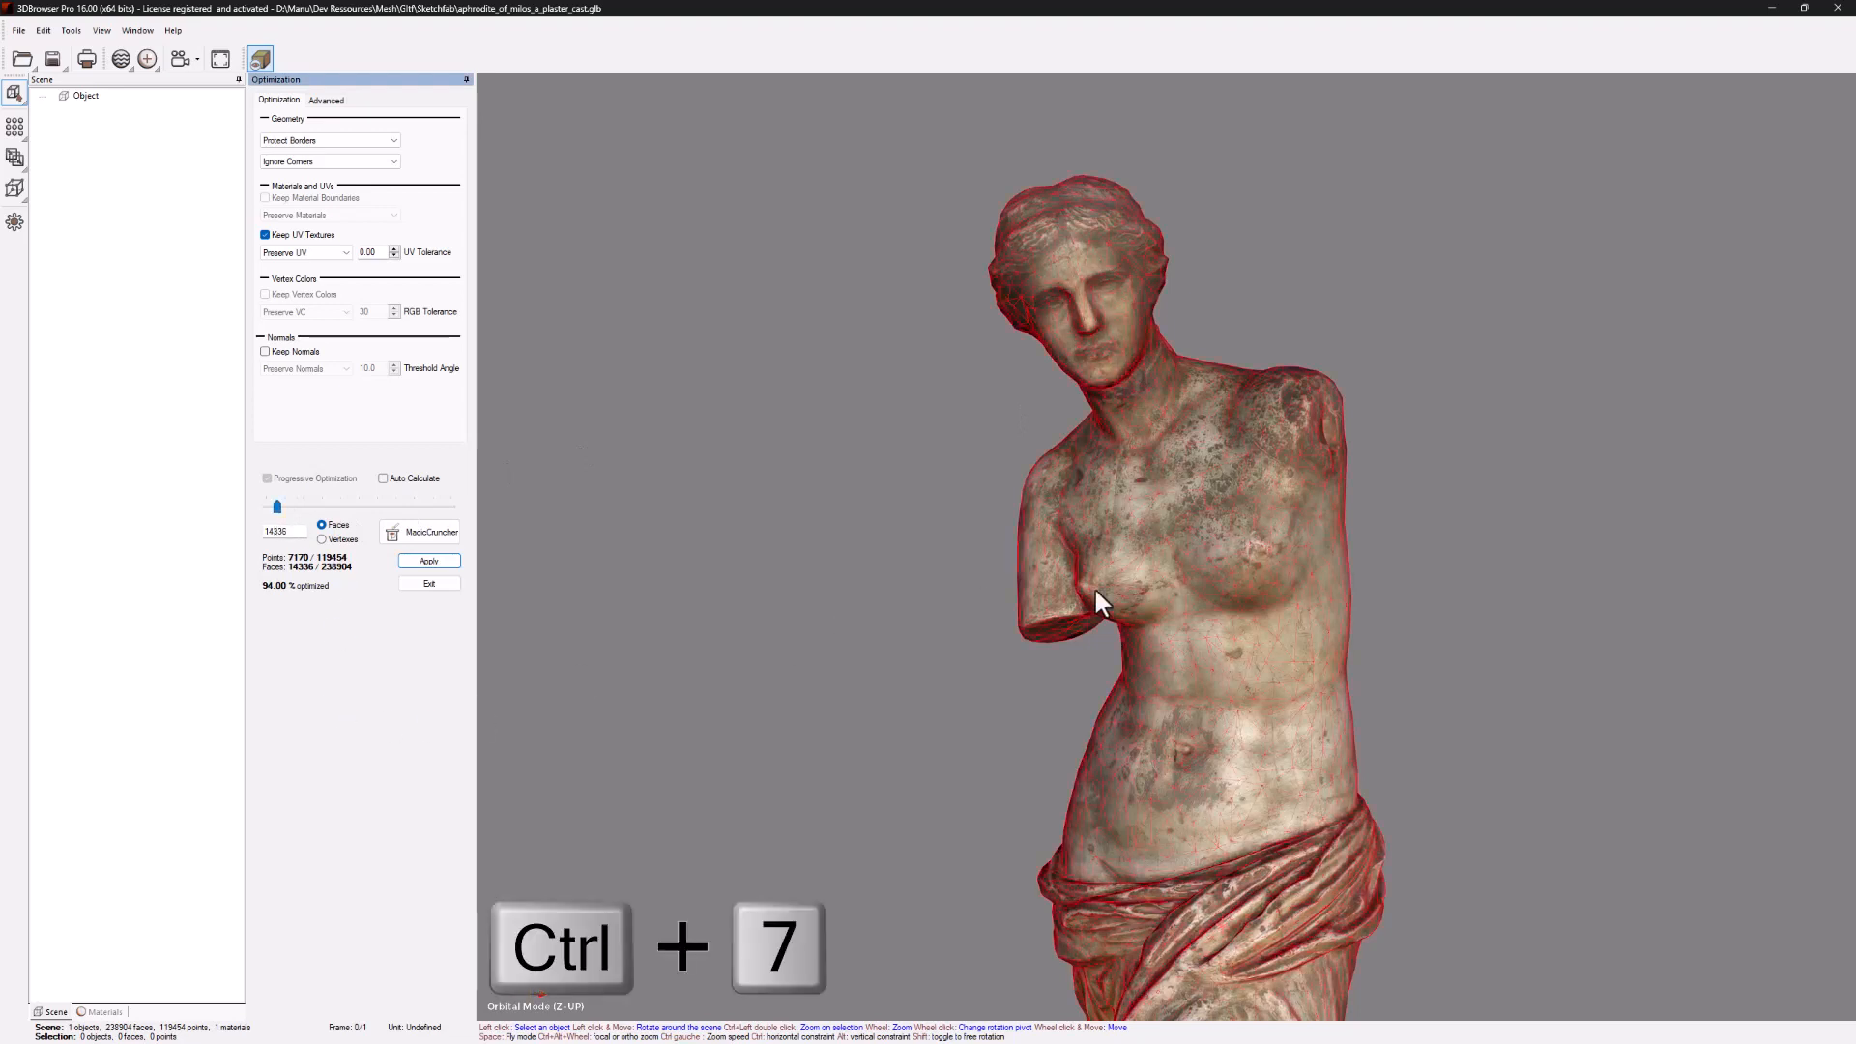
{"action": "key", "text": "ctrl+7"}
{"action": "key", "text": "ctrl+0"}
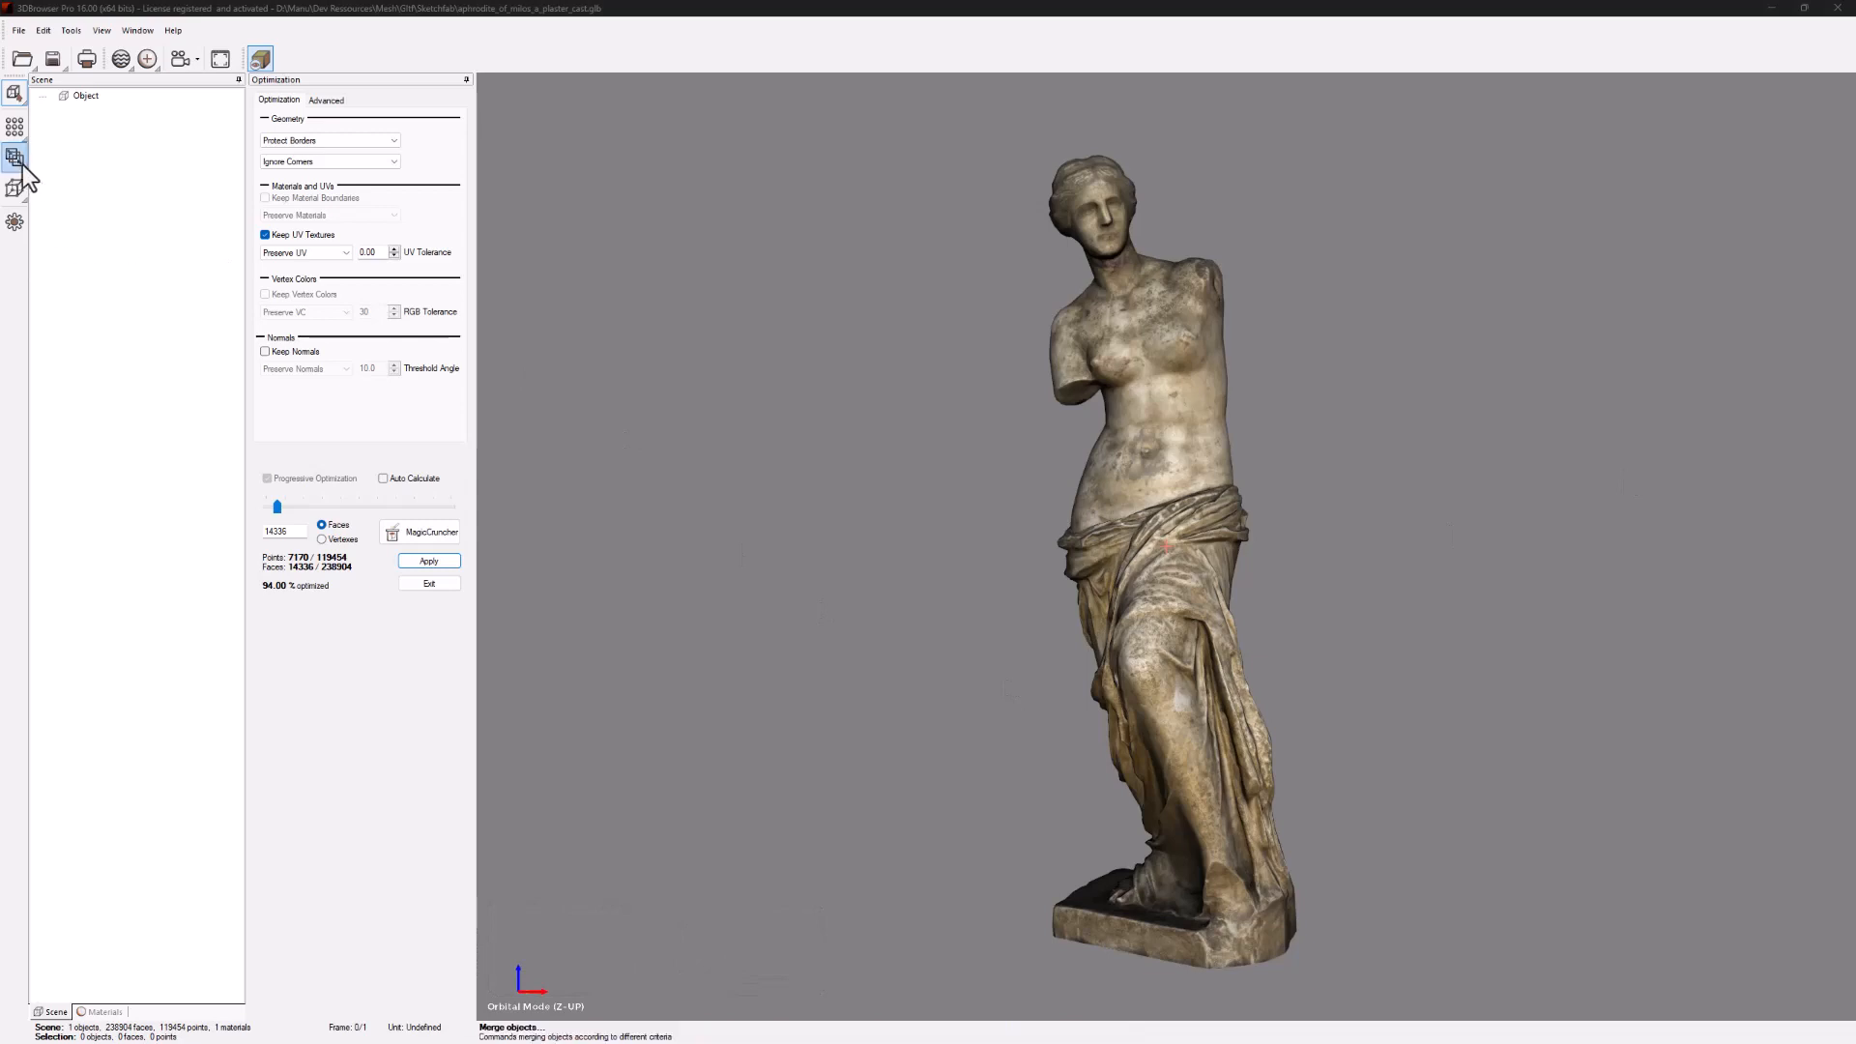
Start a normal map bake with source object smoothing set to User normals and cage smoothing set to Maximum.
{"action": "left_click", "coordinate": [26, 135]}
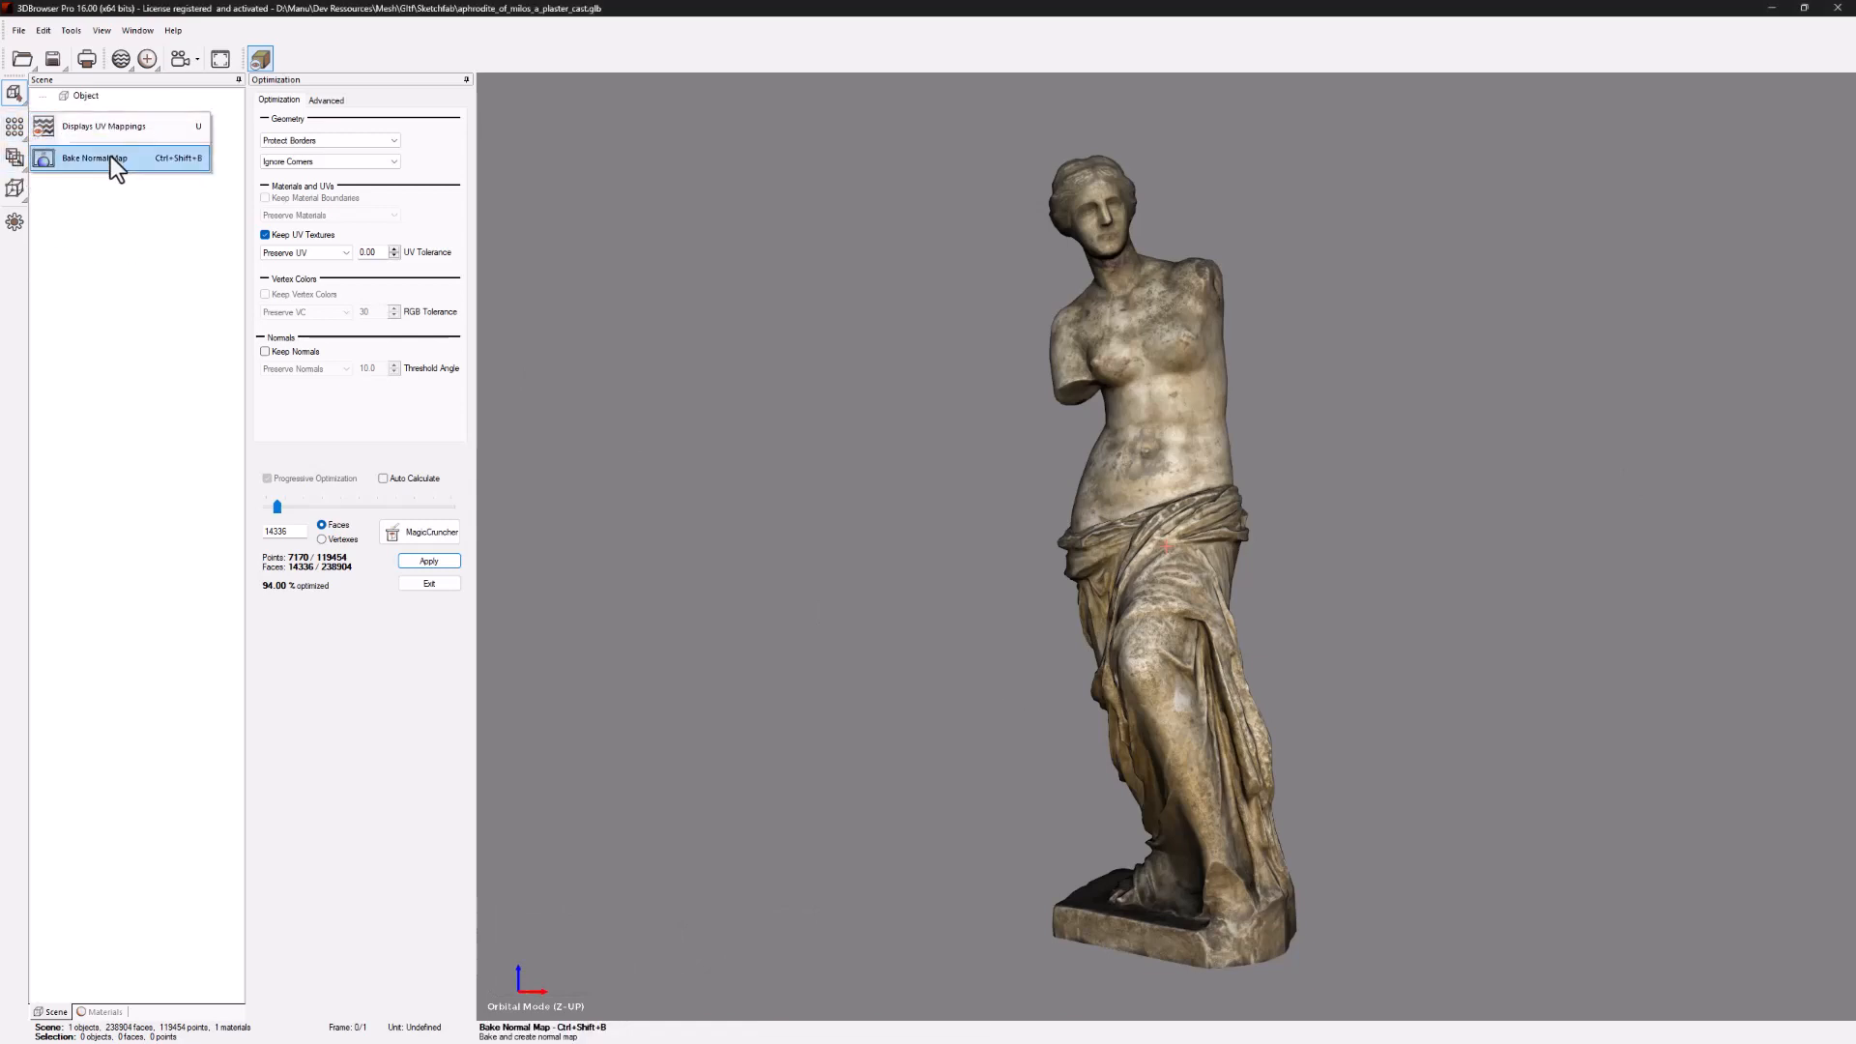
{"action": "left_click", "coordinate": [111, 155]}
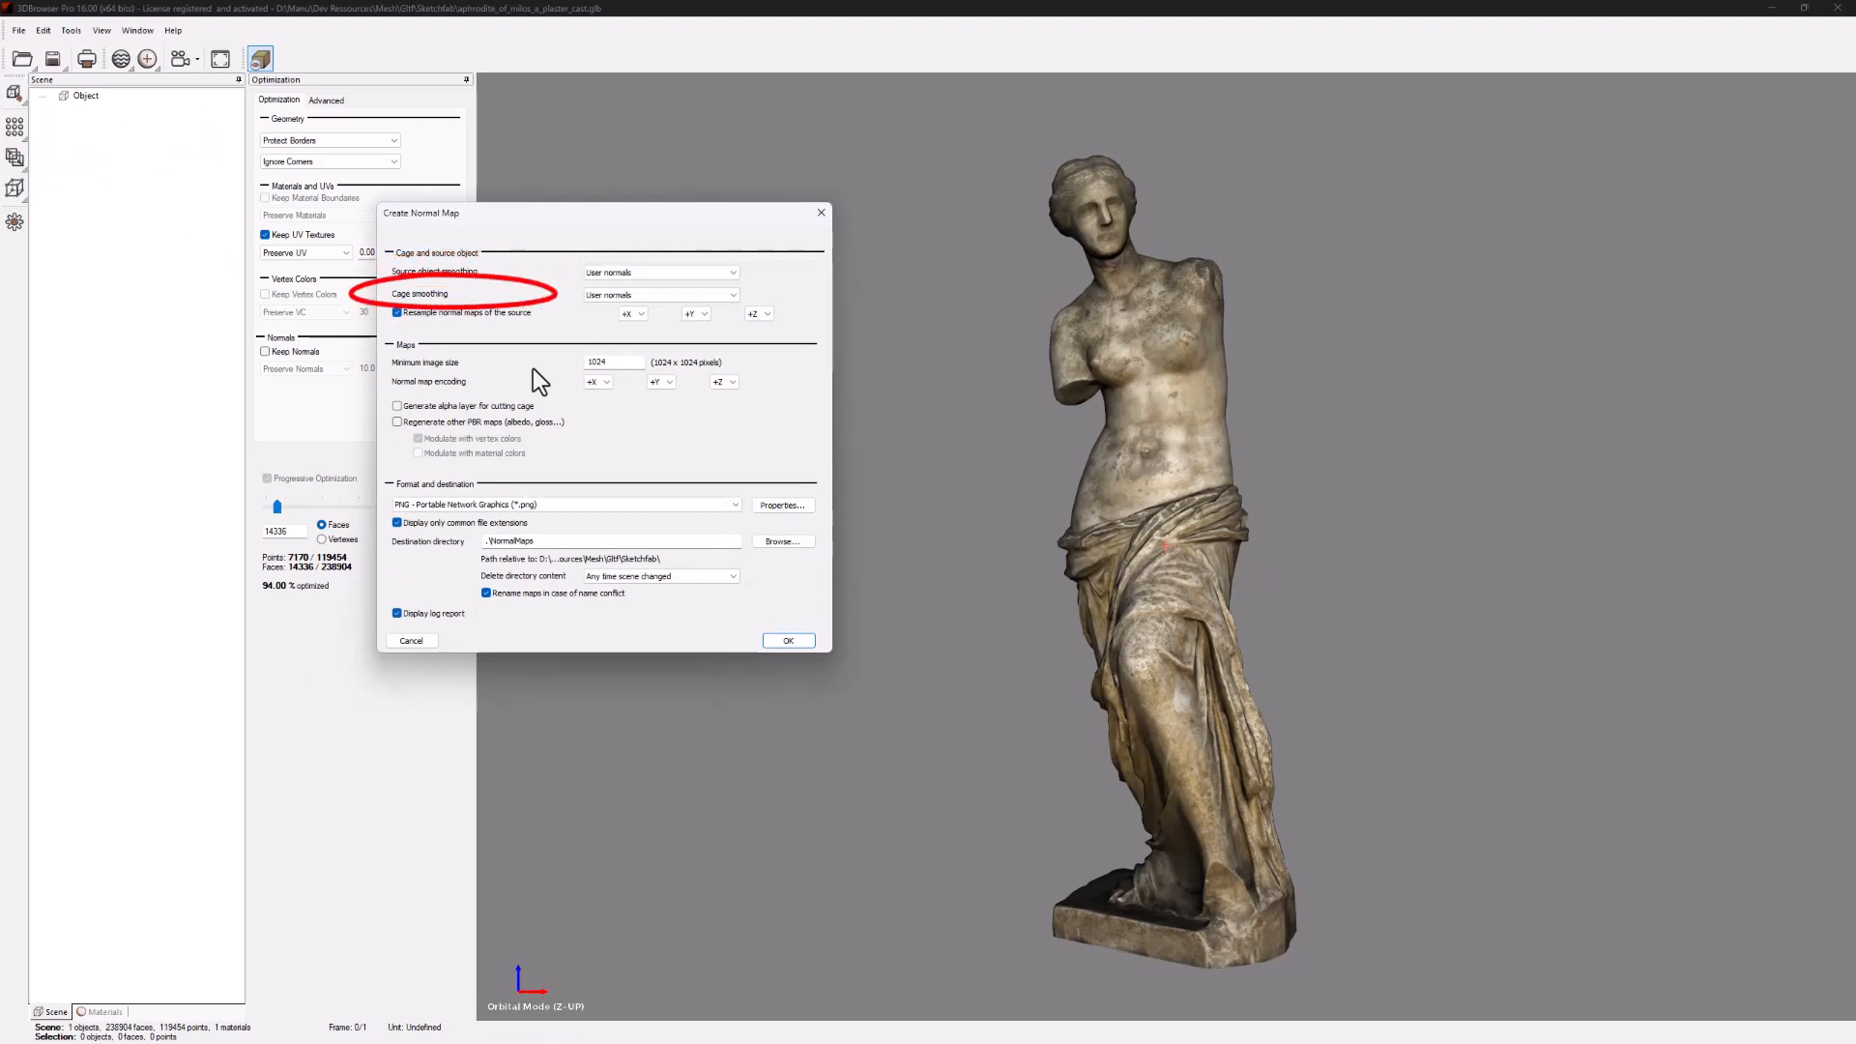
{"action": "left_click", "coordinate": [694, 274]}
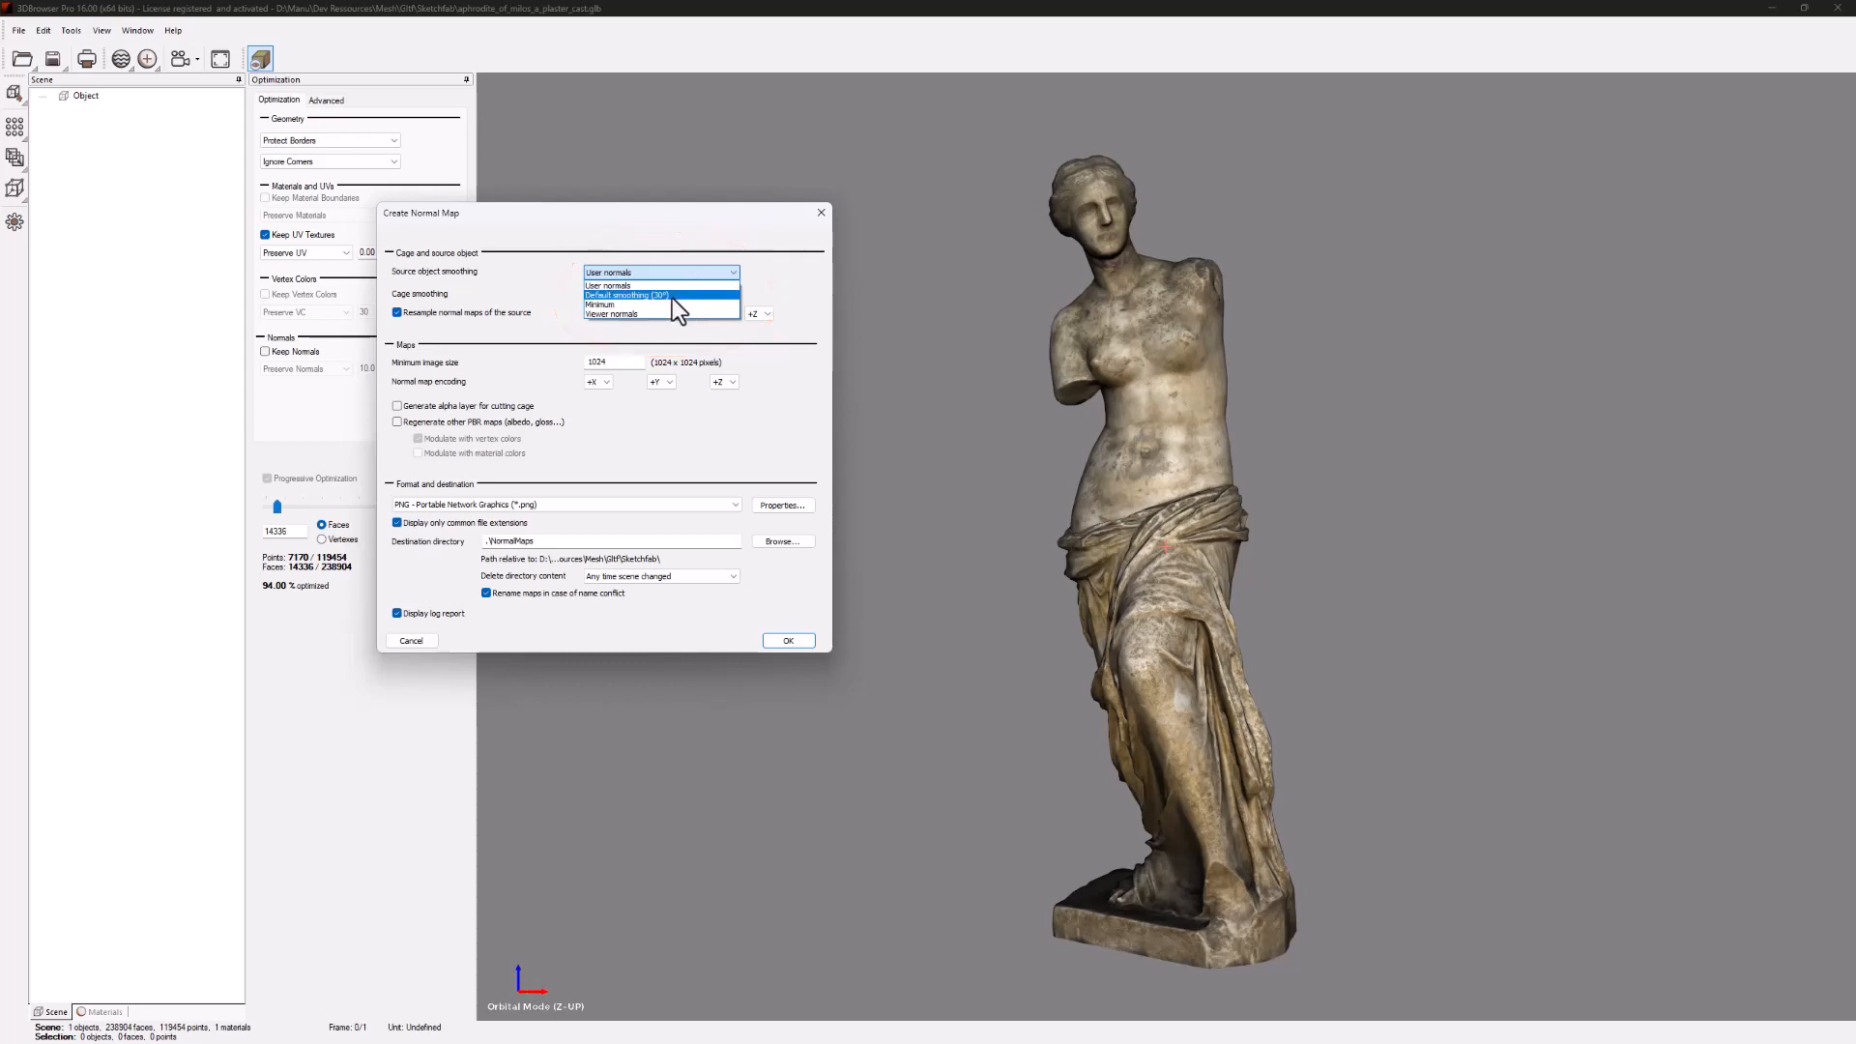
{"action": "left_click", "coordinate": [658, 286]}
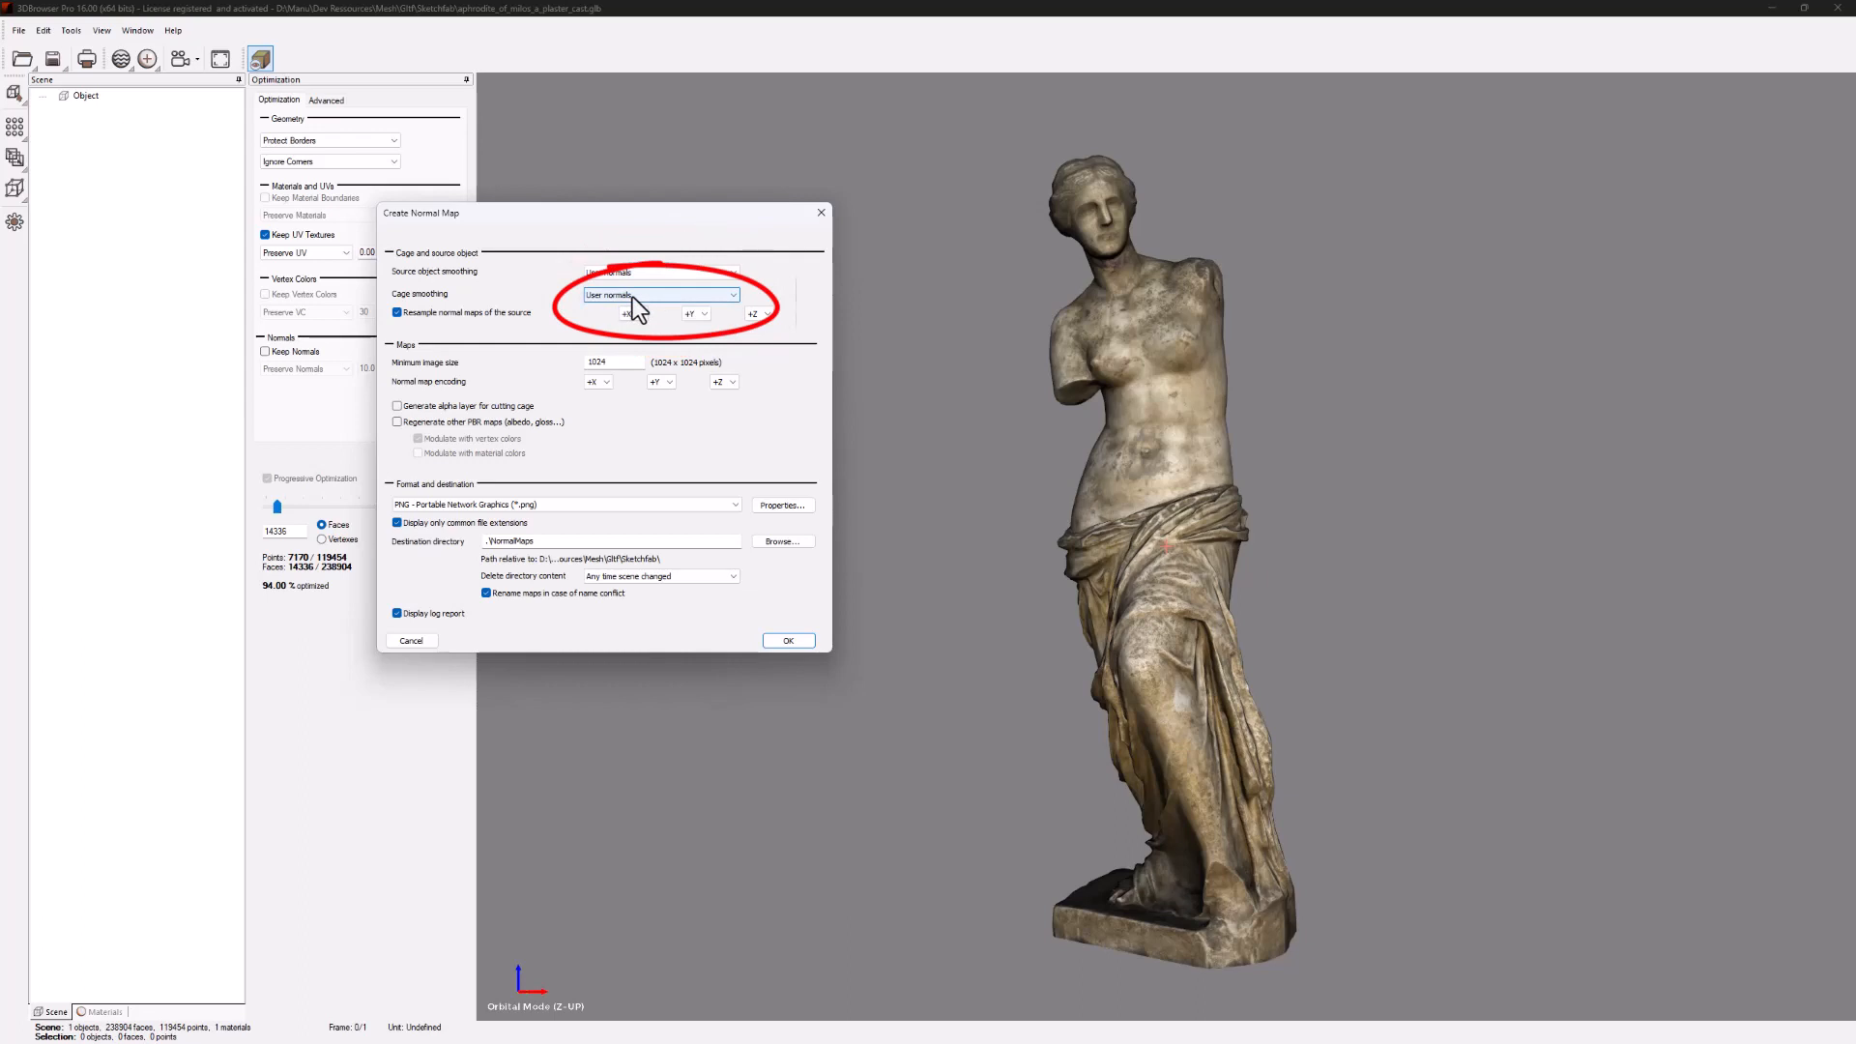
{"action": "left_click", "coordinate": [632, 298]}
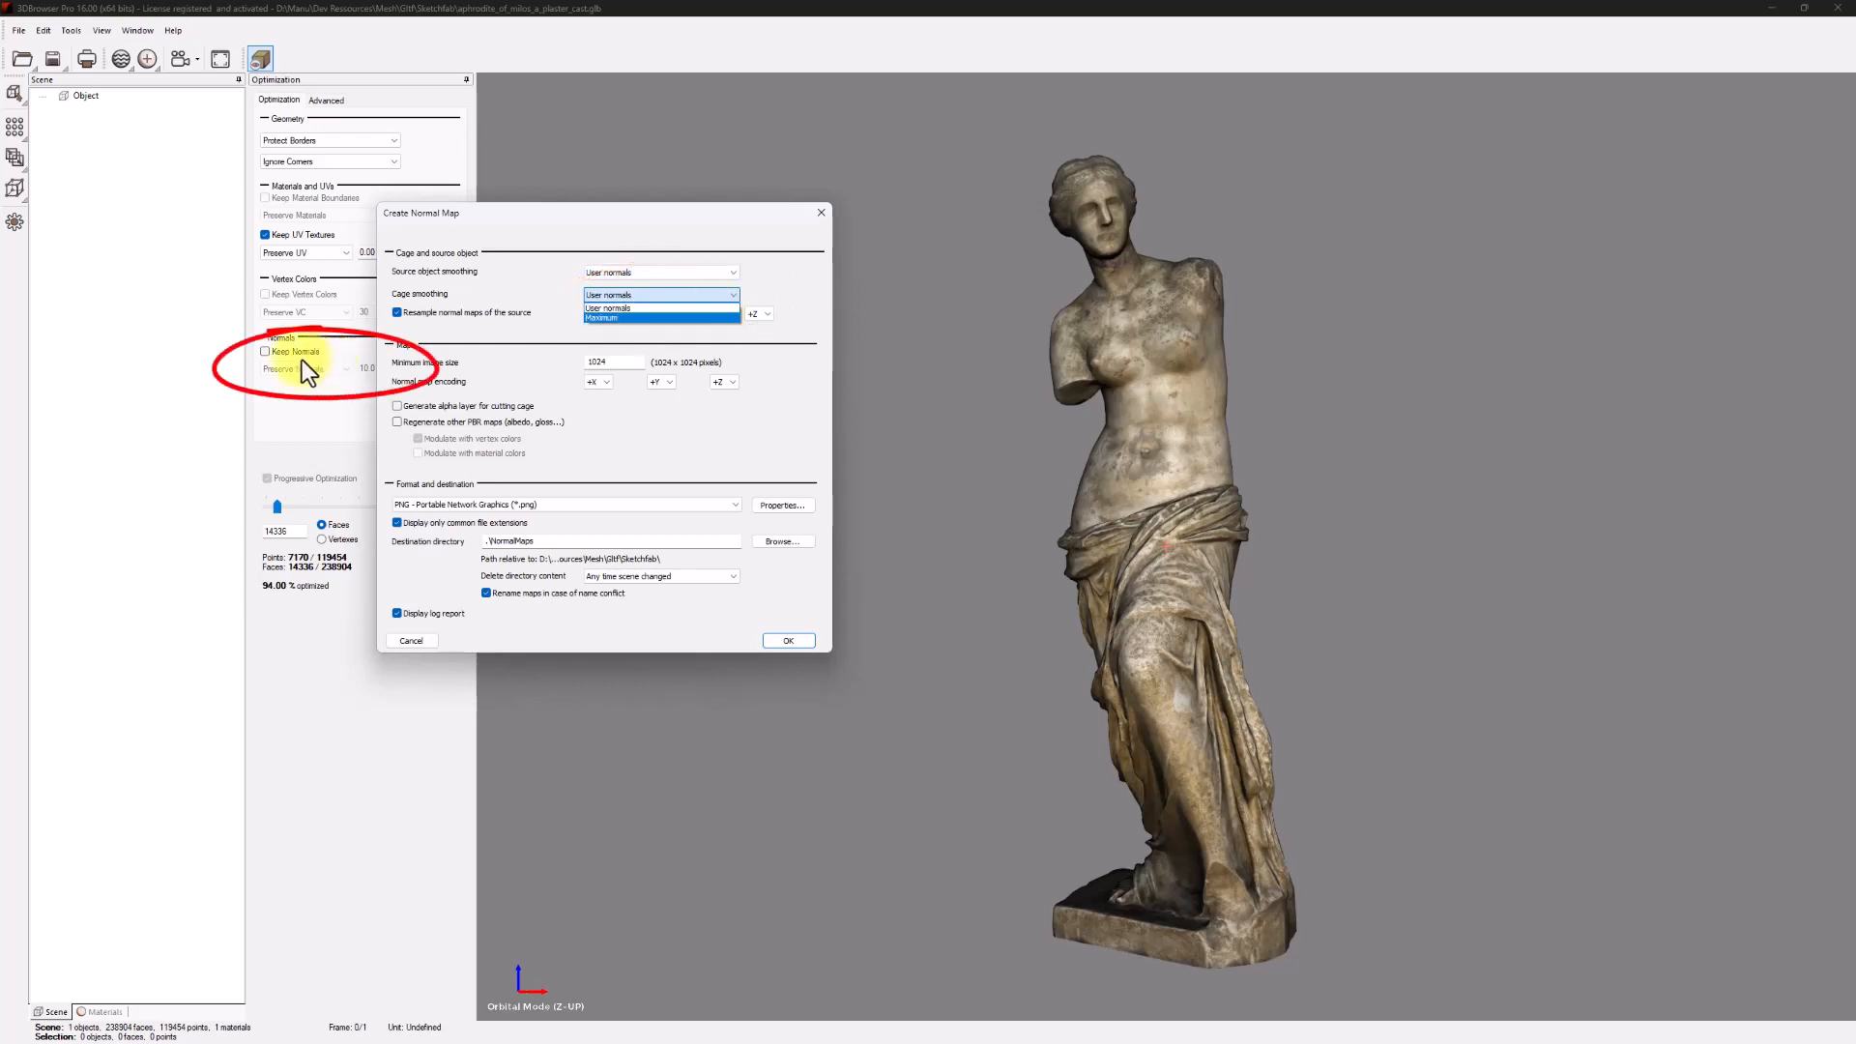
{"action": "left_click", "coordinate": [646, 319]}
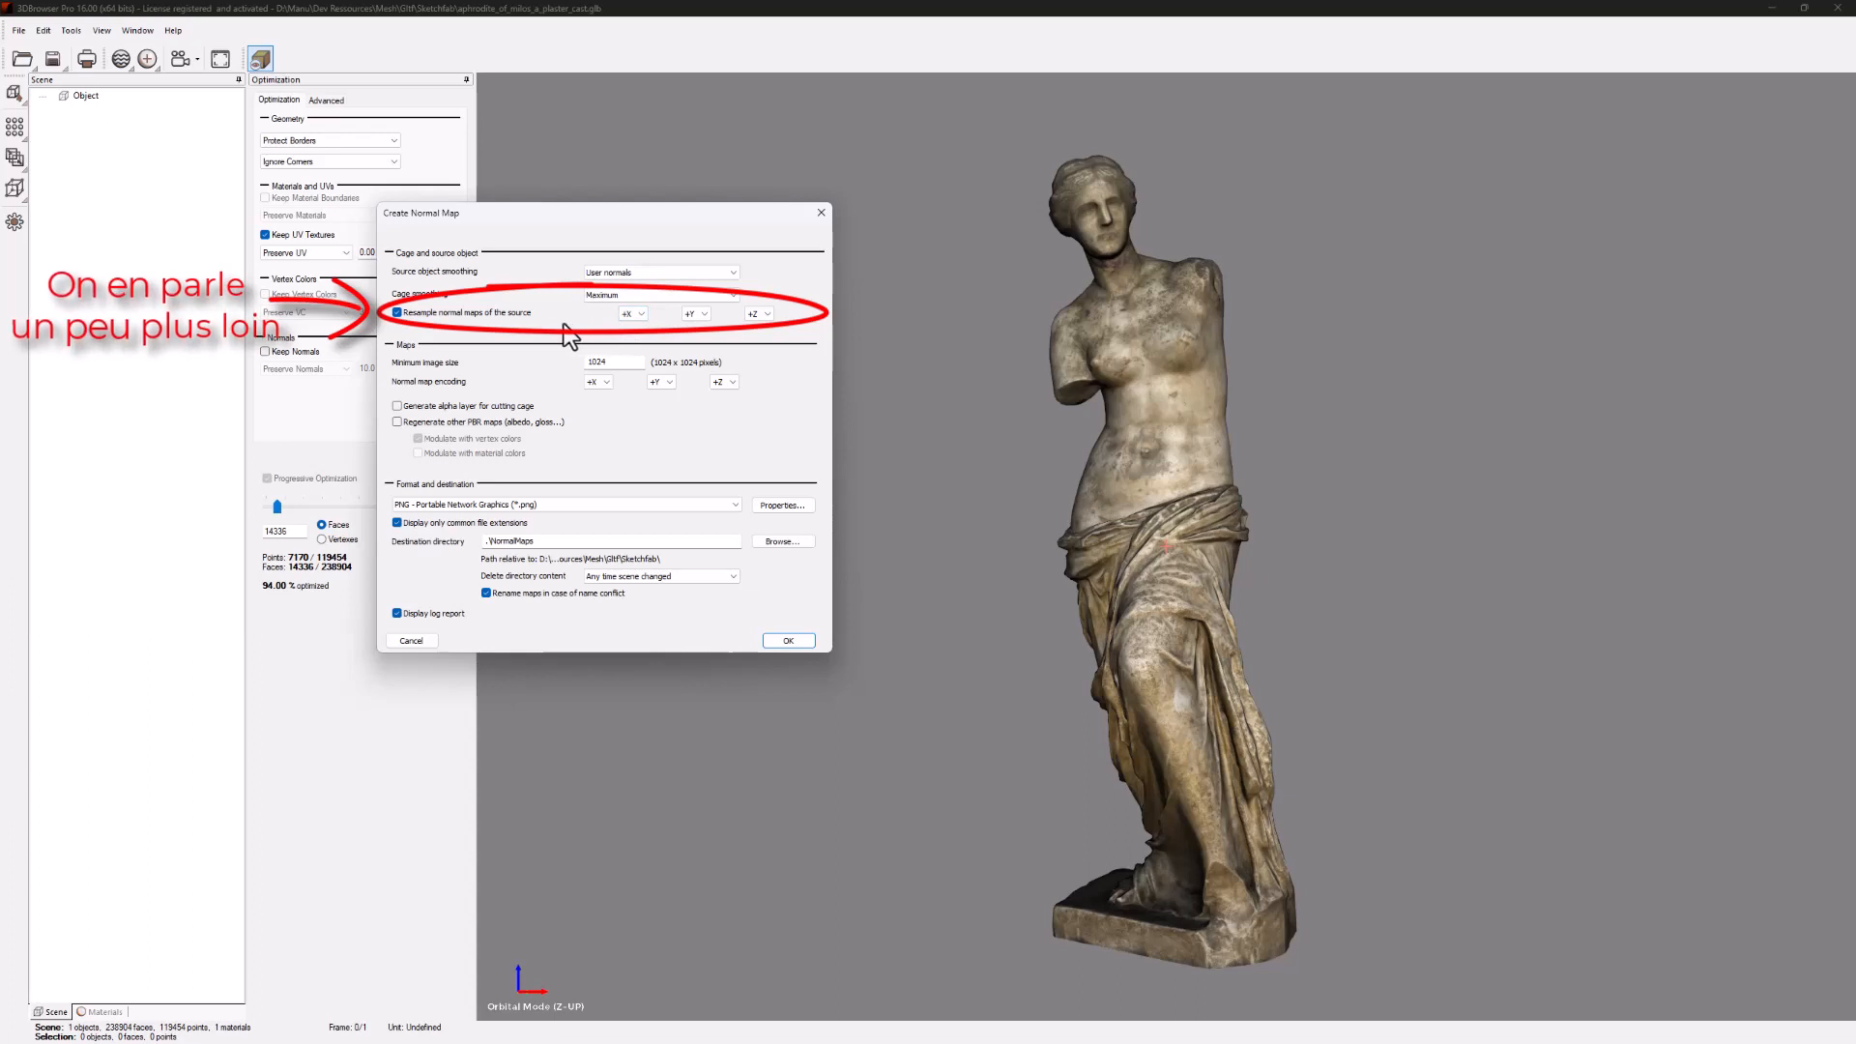
Bake the normal map at a minimum image size of 4096, with an alpha layer for the cutting cage and no source normal map resampling.
{"action": "left_click", "coordinate": [496, 316]}
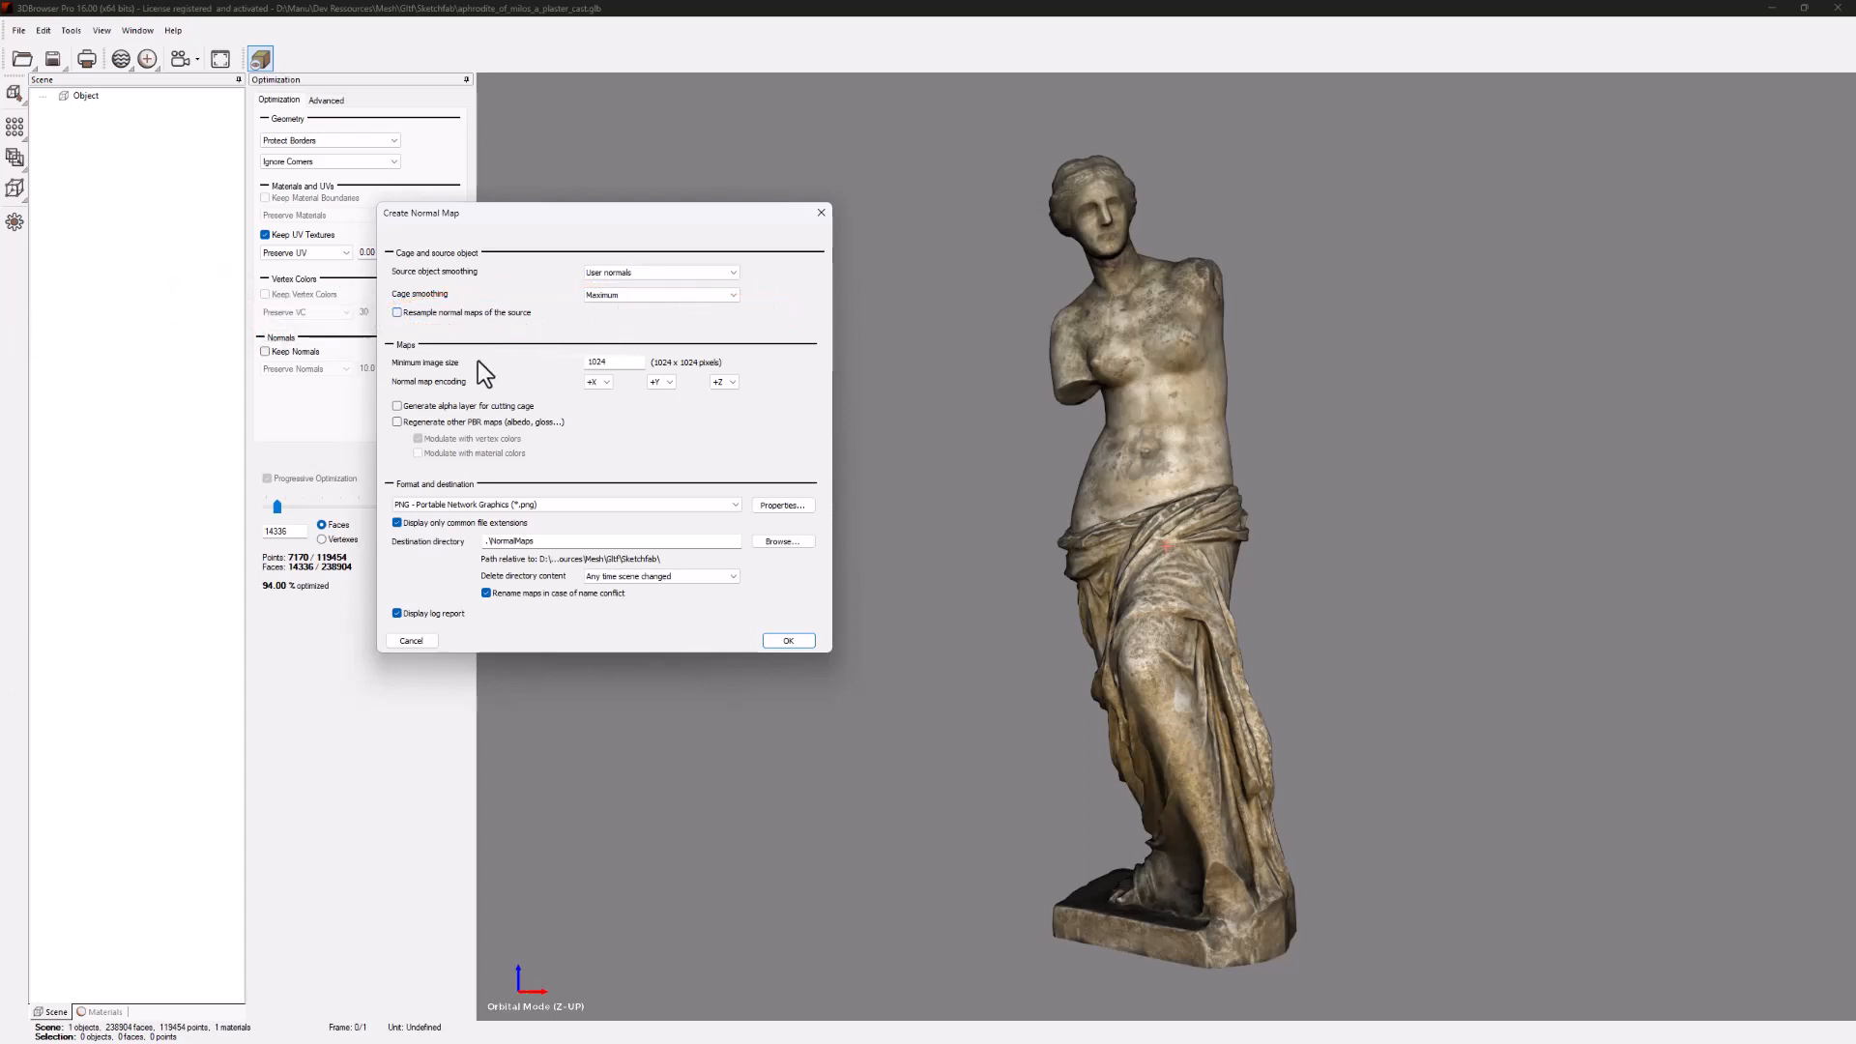
{"action": "left_click", "coordinate": [628, 367]}
{"action": "type", "text": "4096"}
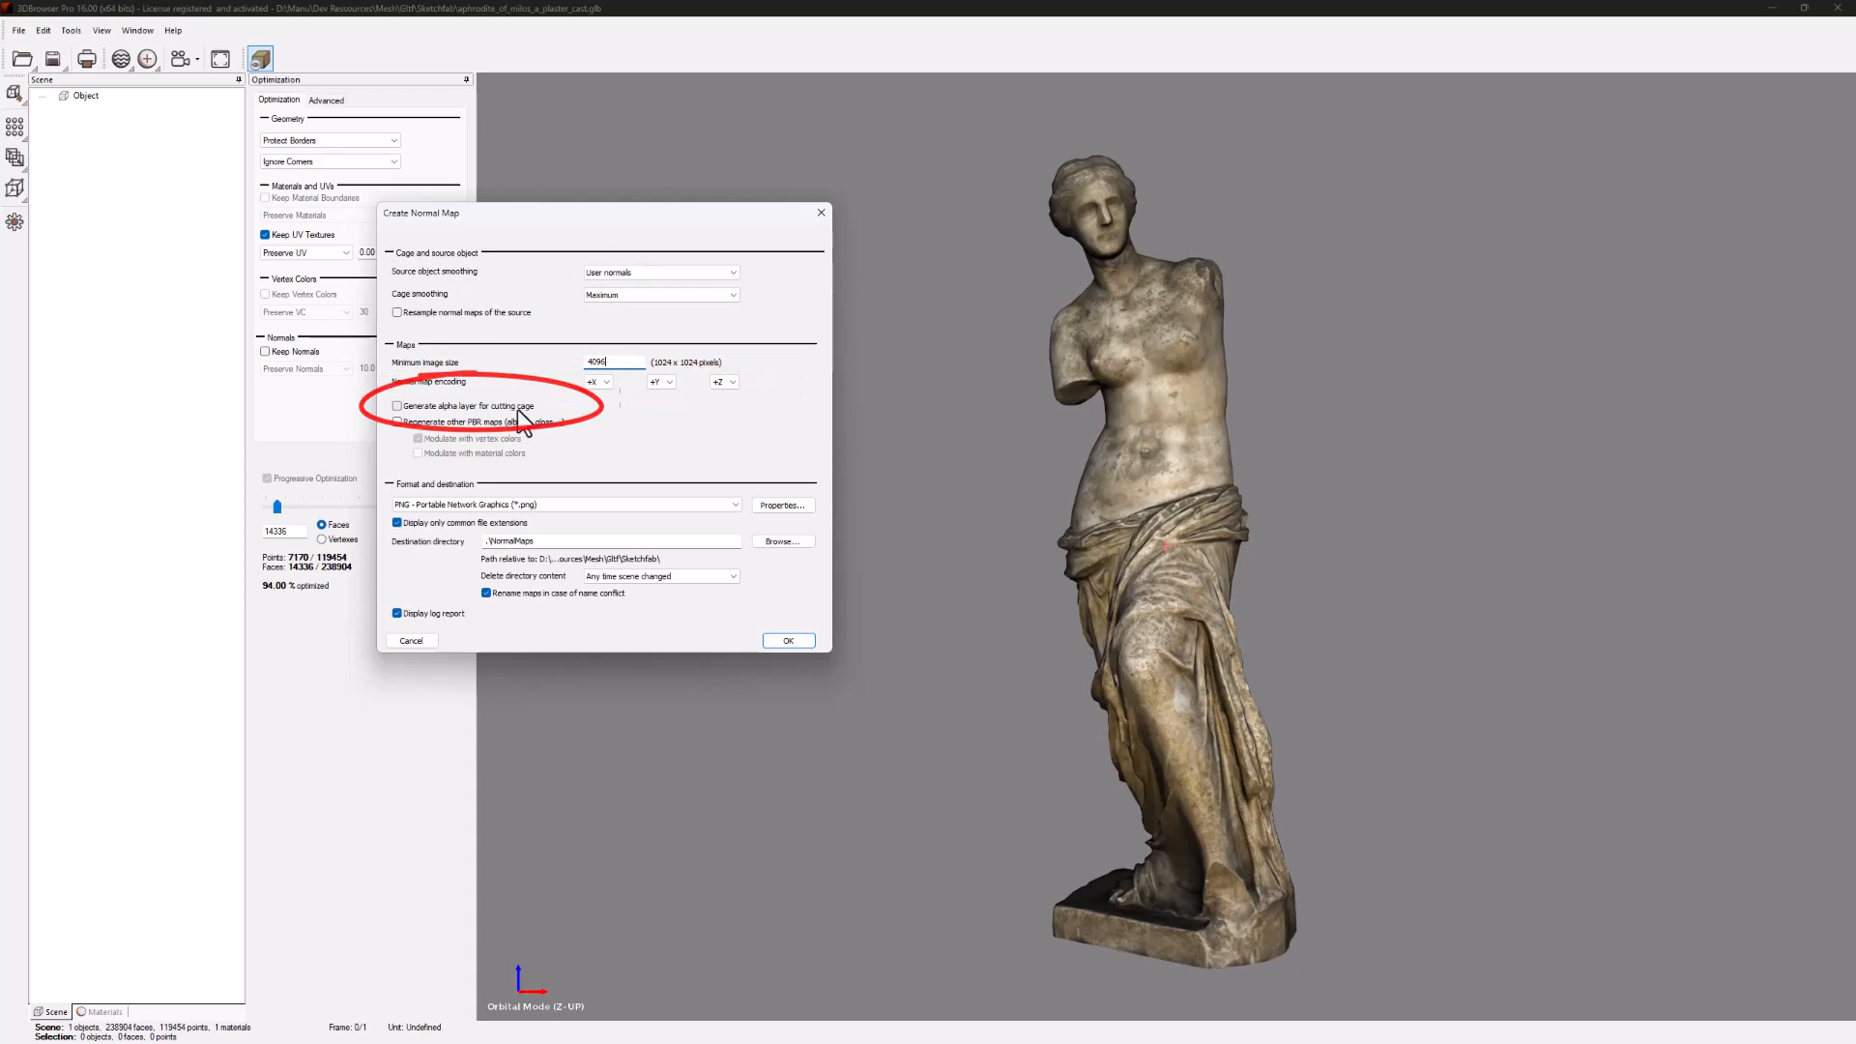
{"action": "left_click", "coordinate": [397, 407]}
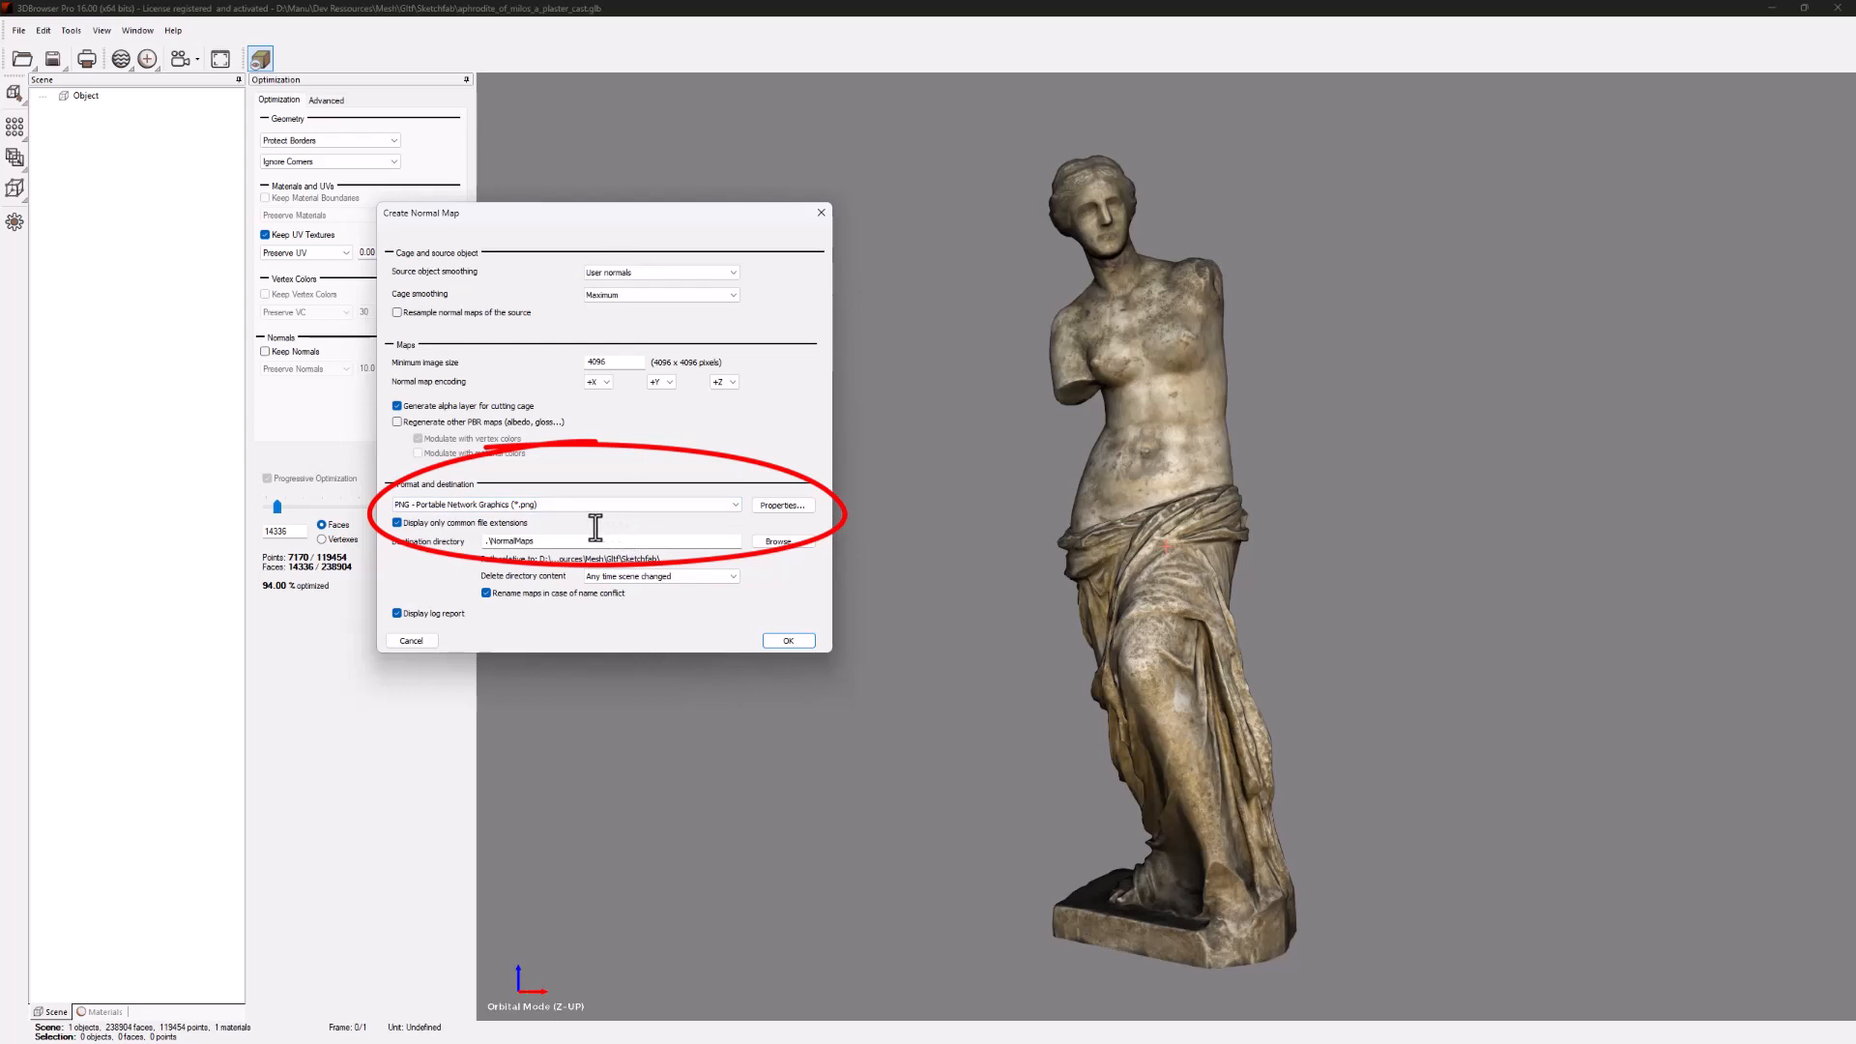
{"action": "left_click", "coordinate": [800, 641]}
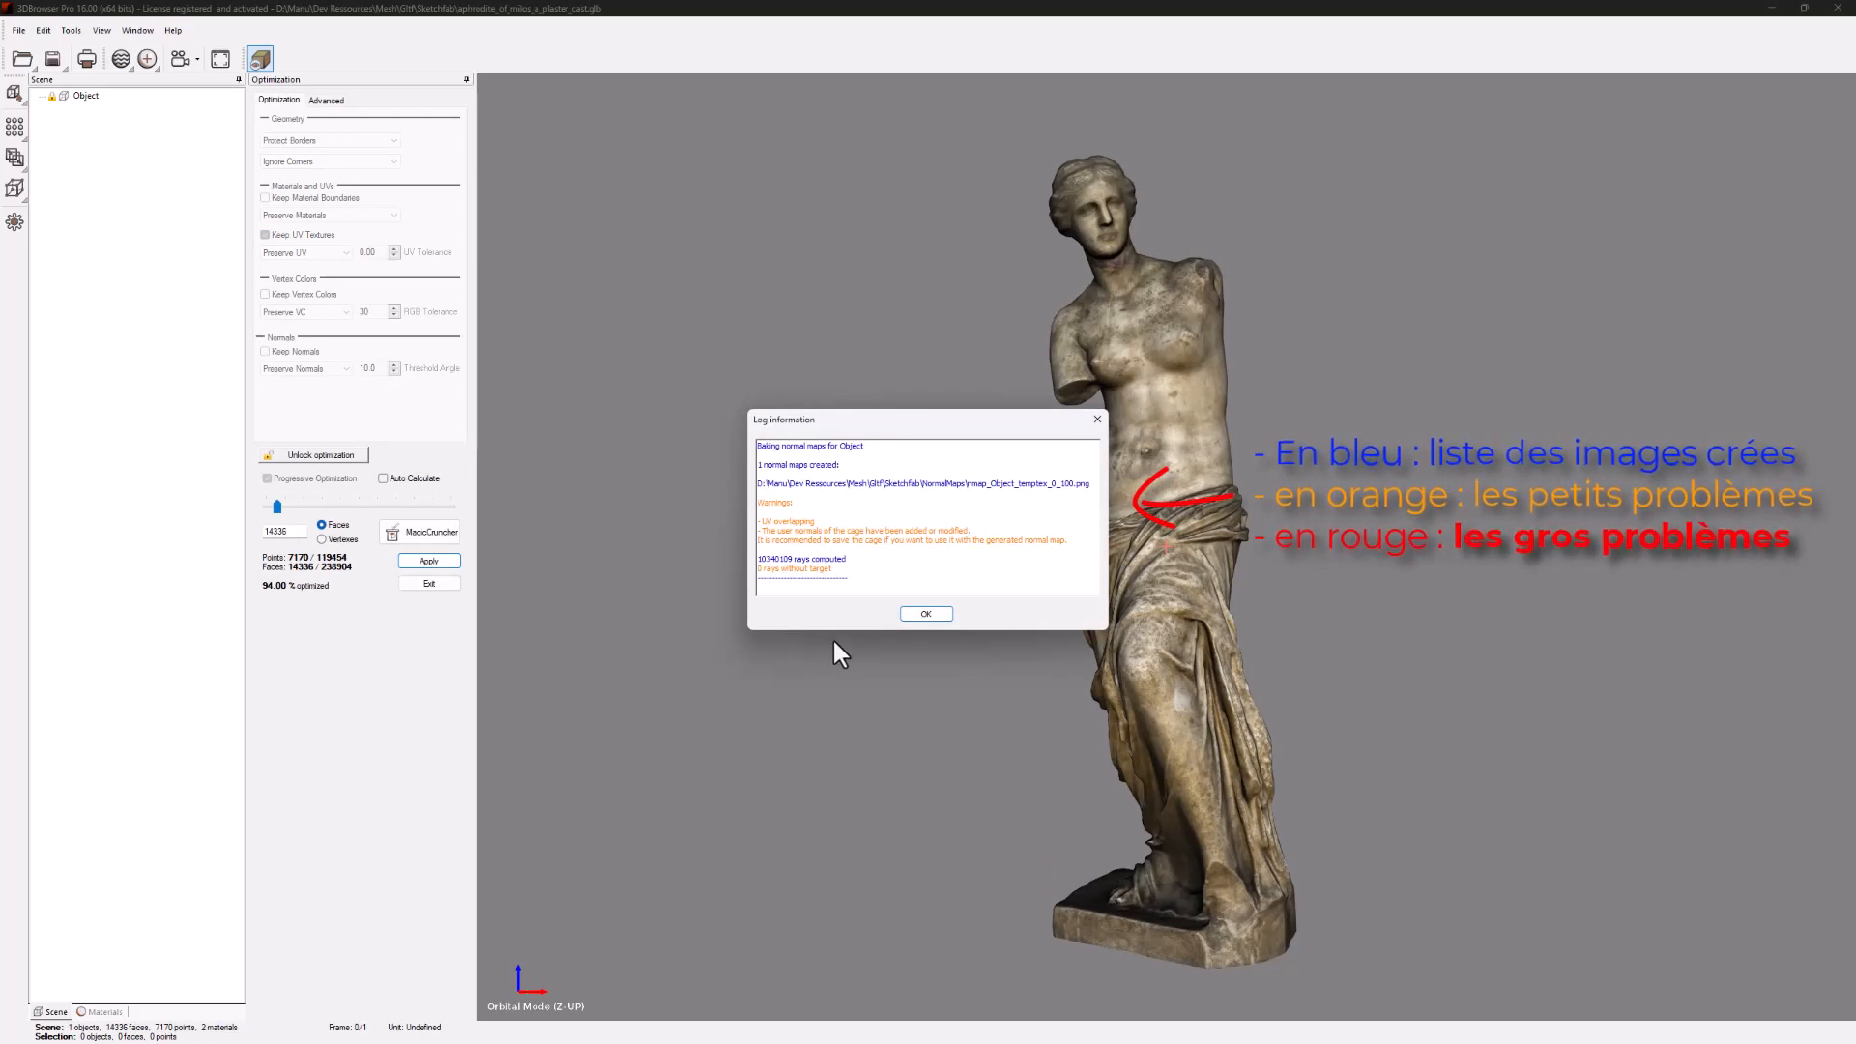
{"action": "left_click", "coordinate": [930, 615]}
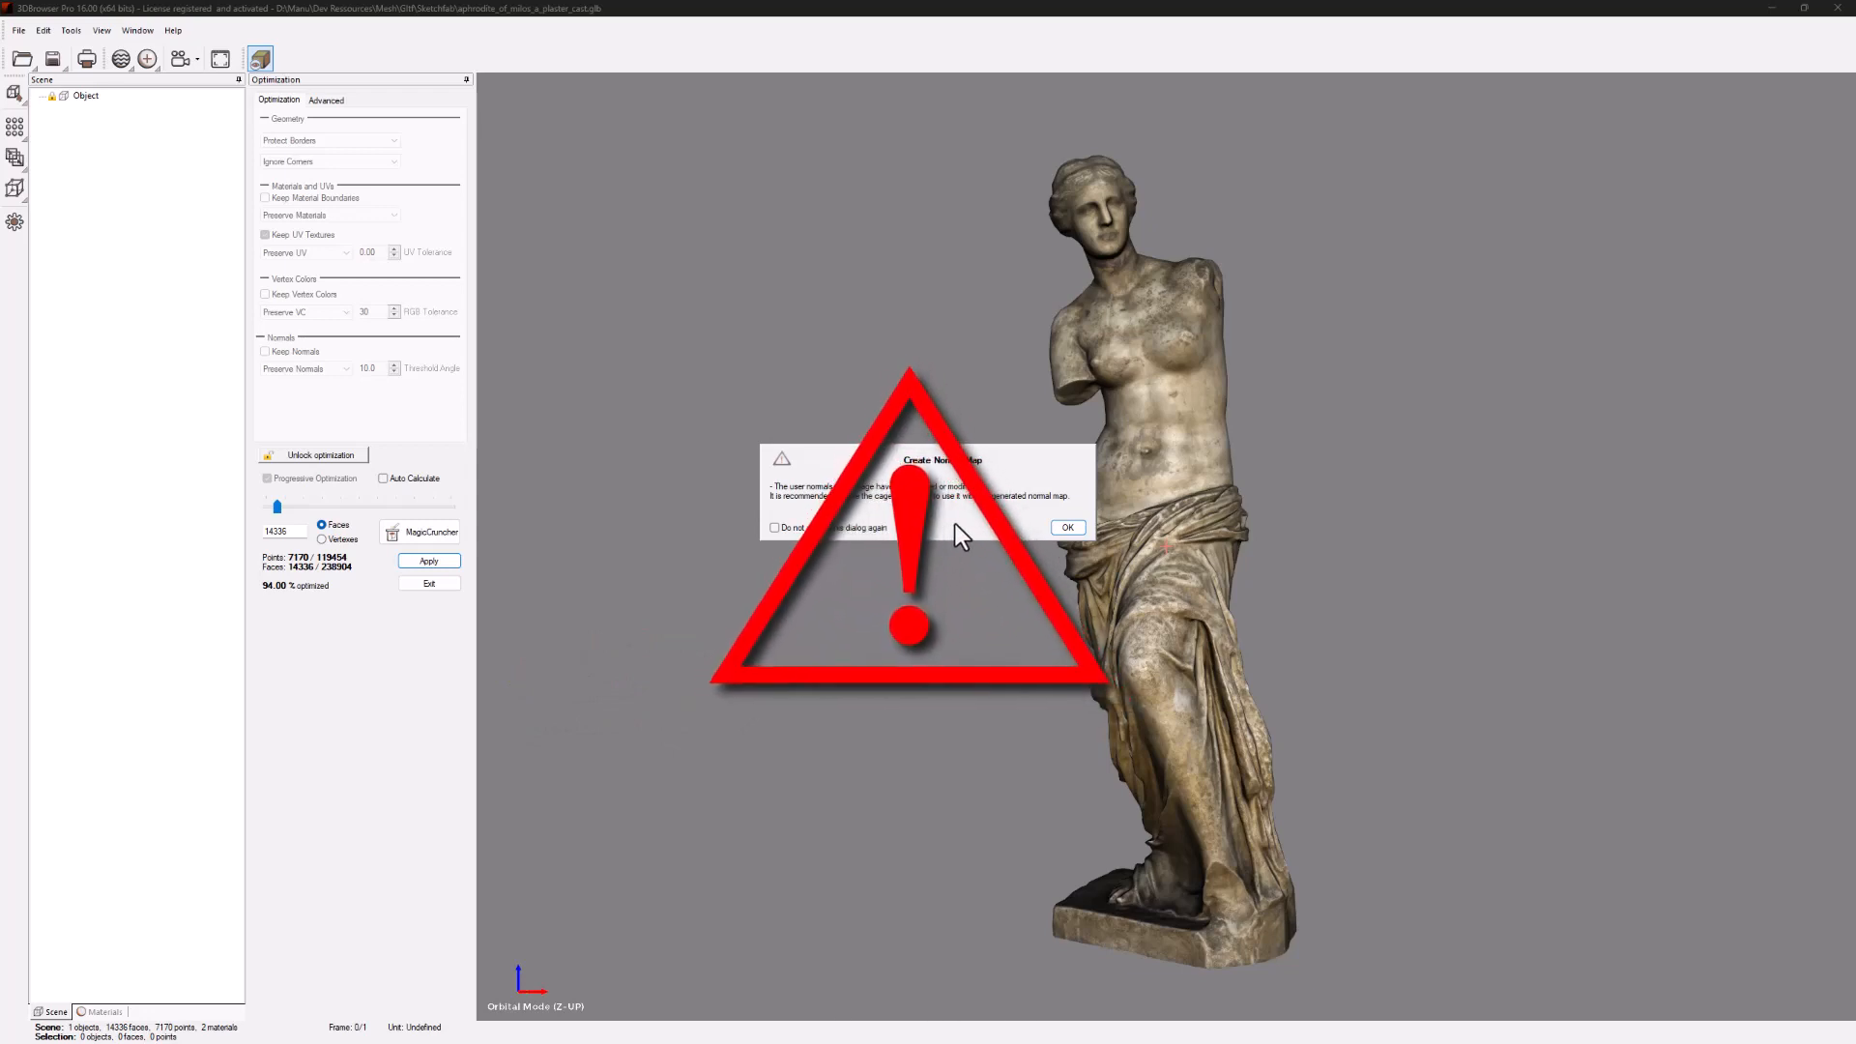
{"action": "left_click", "coordinate": [1068, 528]}
Examine the statue's normals and compare its upper body with the baked normal map on and off.
{"action": "key", "text": "ctrl+alt+n"}
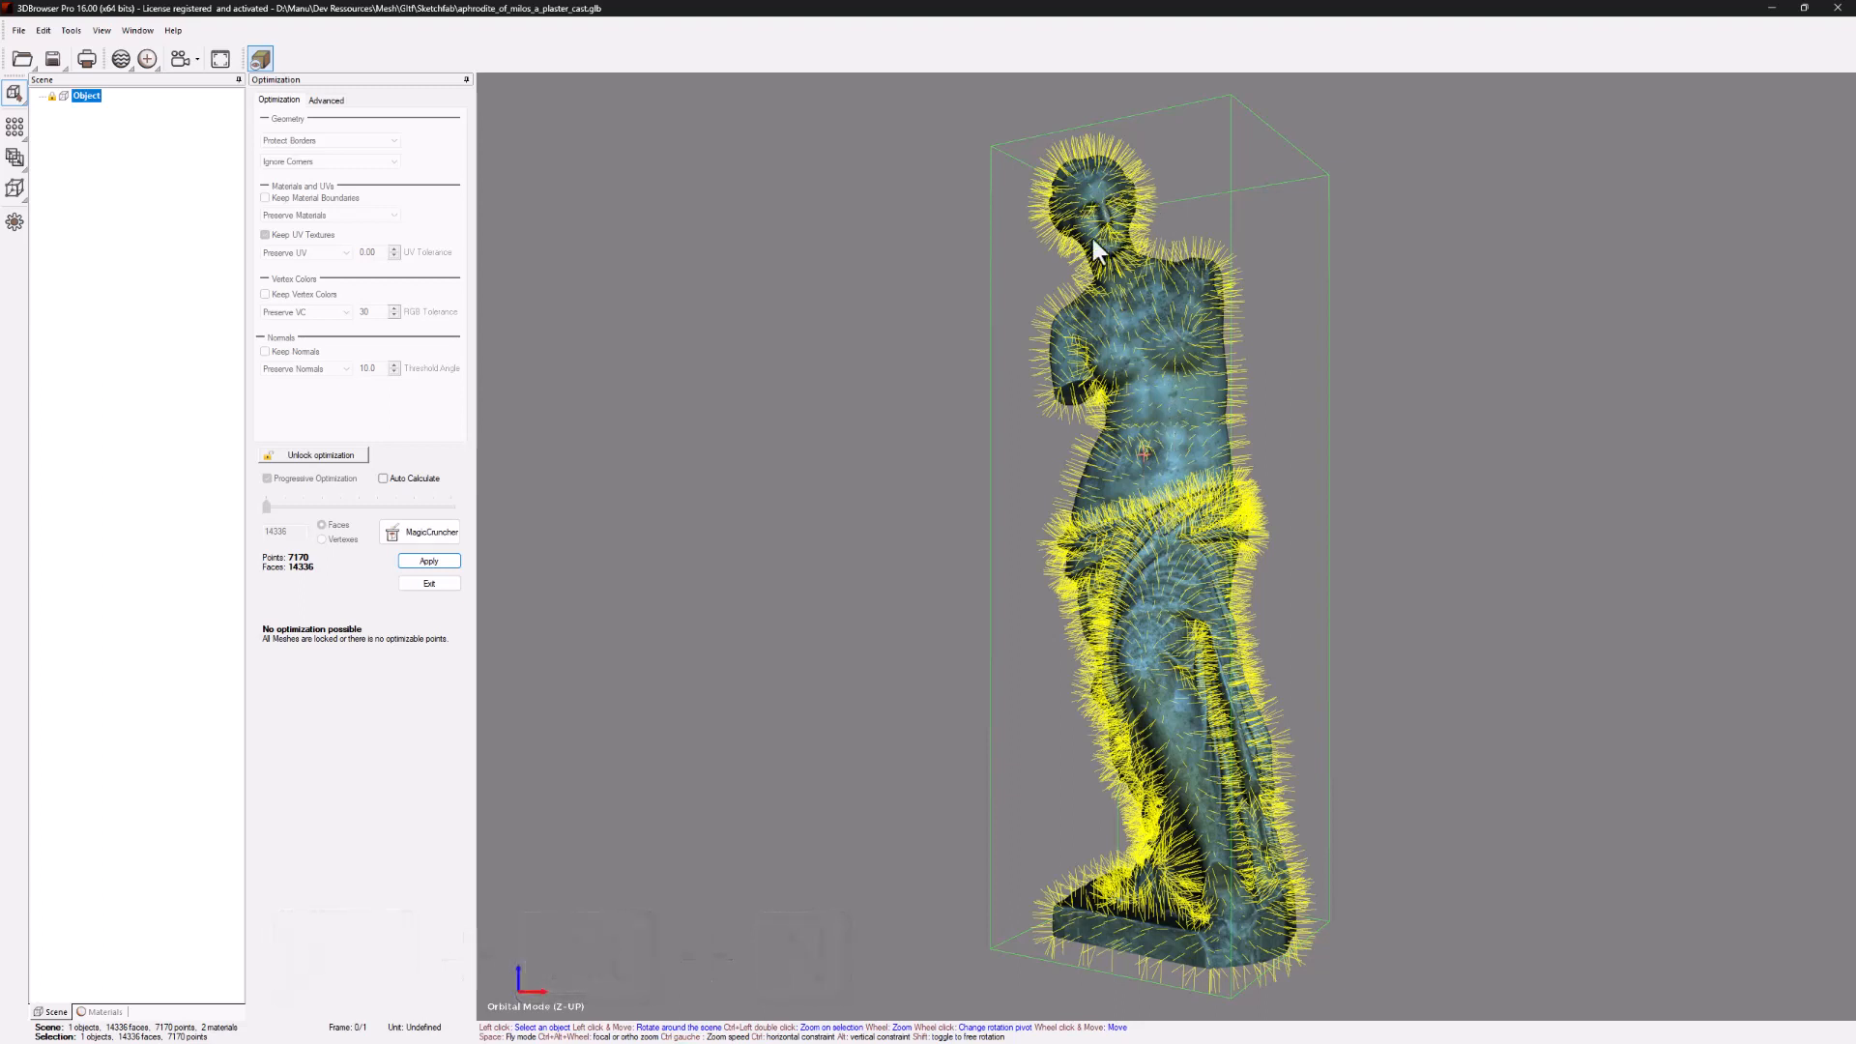
{"action": "left_click", "coordinate": [1427, 478]}
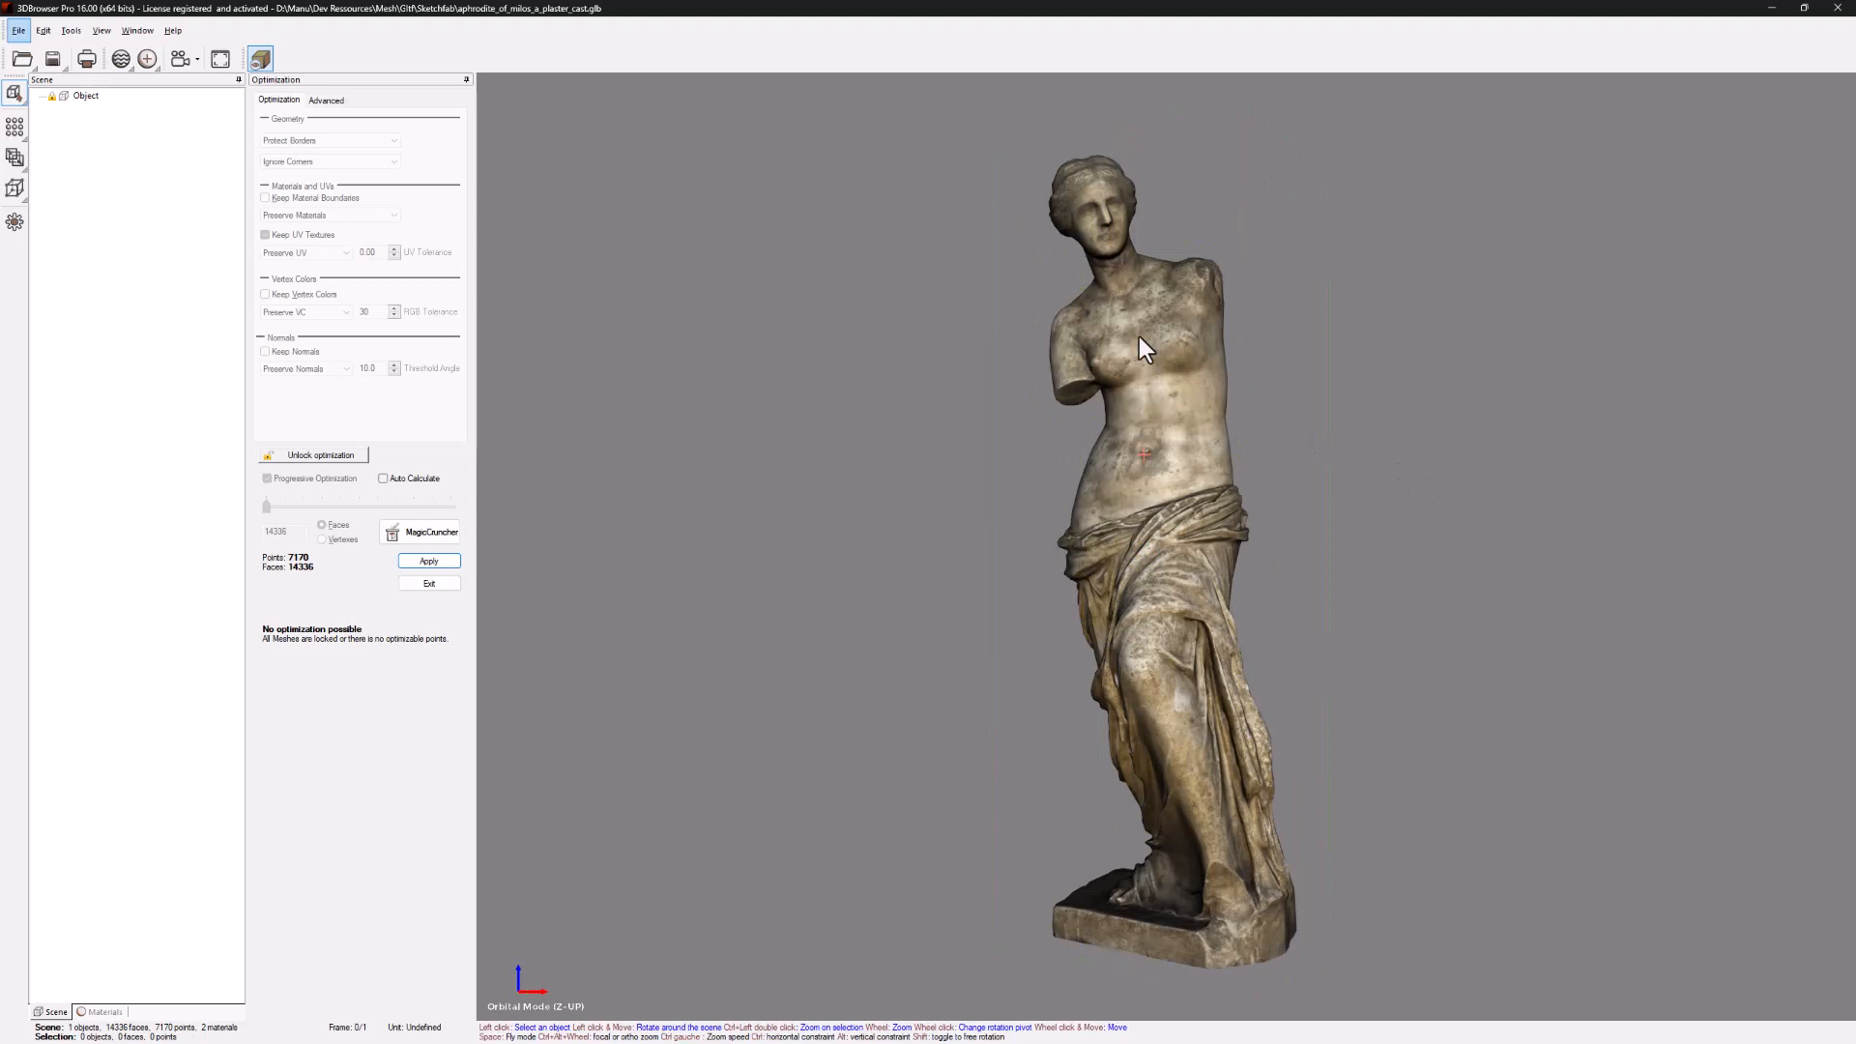
{"action": "scroll", "coordinate": [1139, 346], "scroll_direction": "up", "scroll_amount": 5}
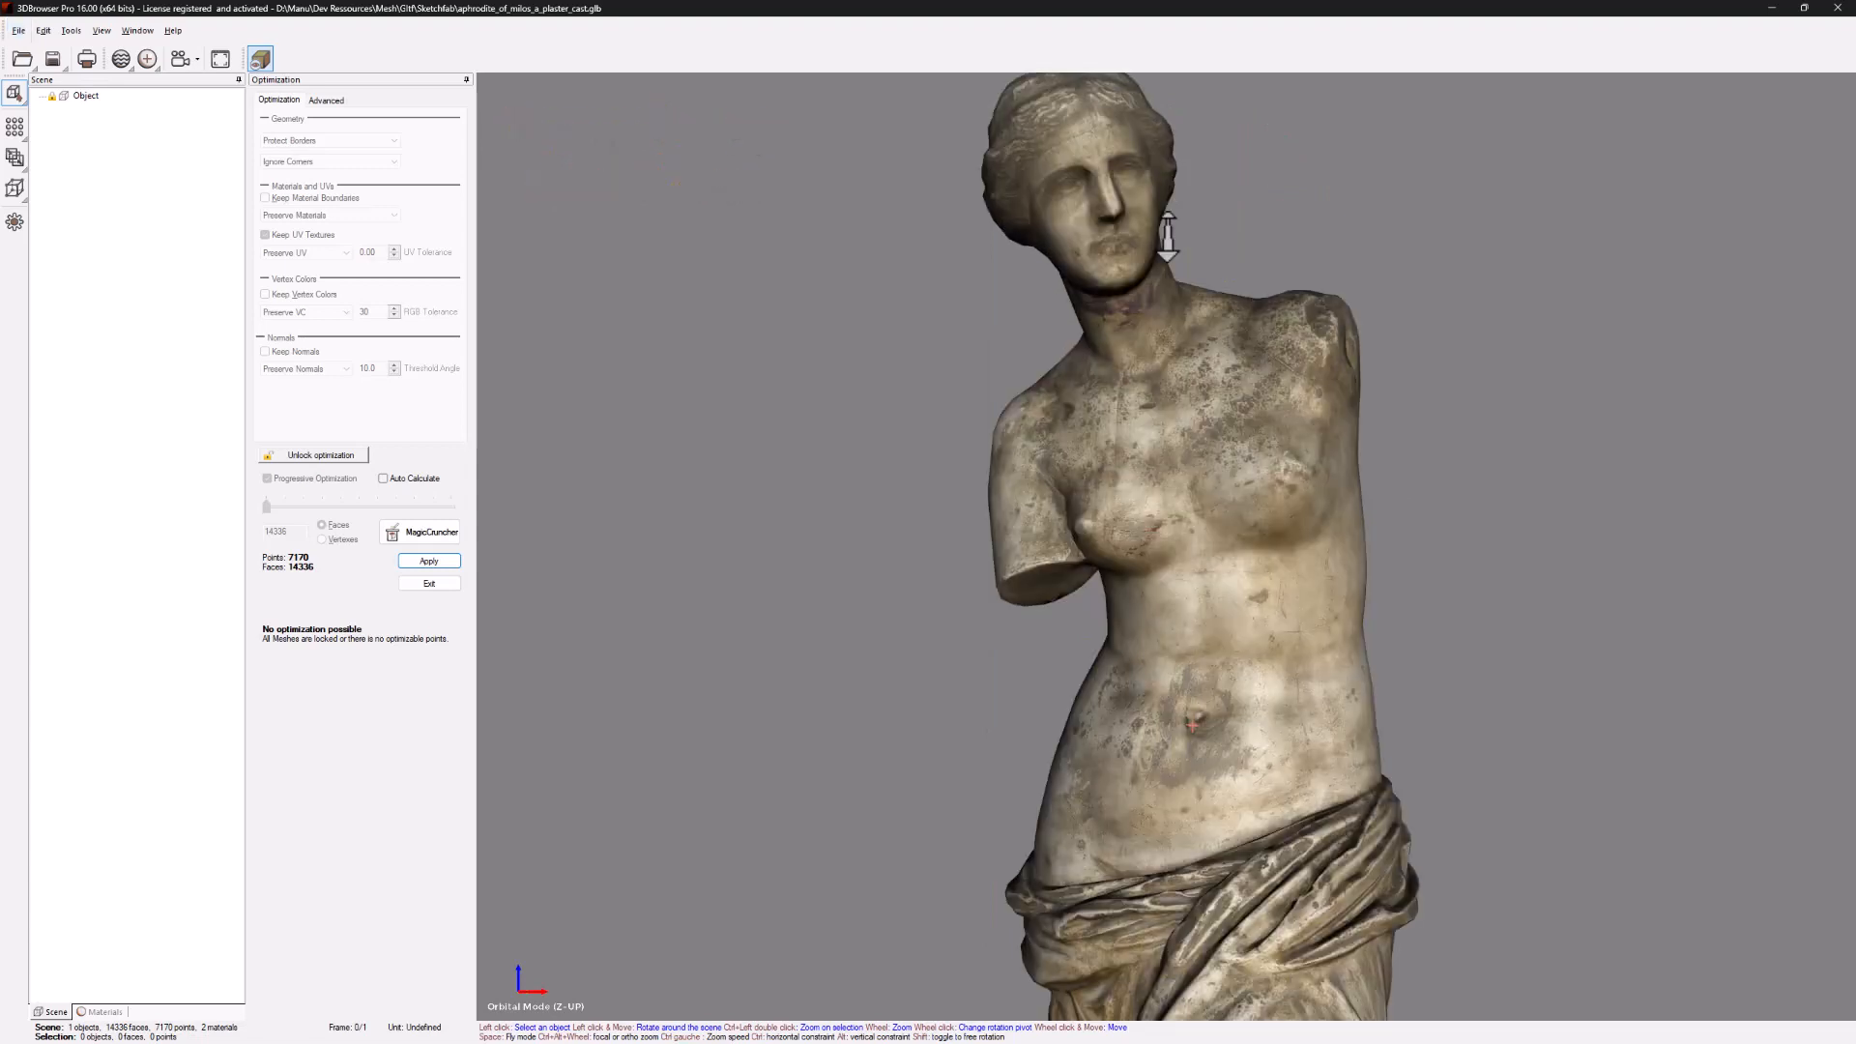
{"action": "key", "text": "alt+4"}
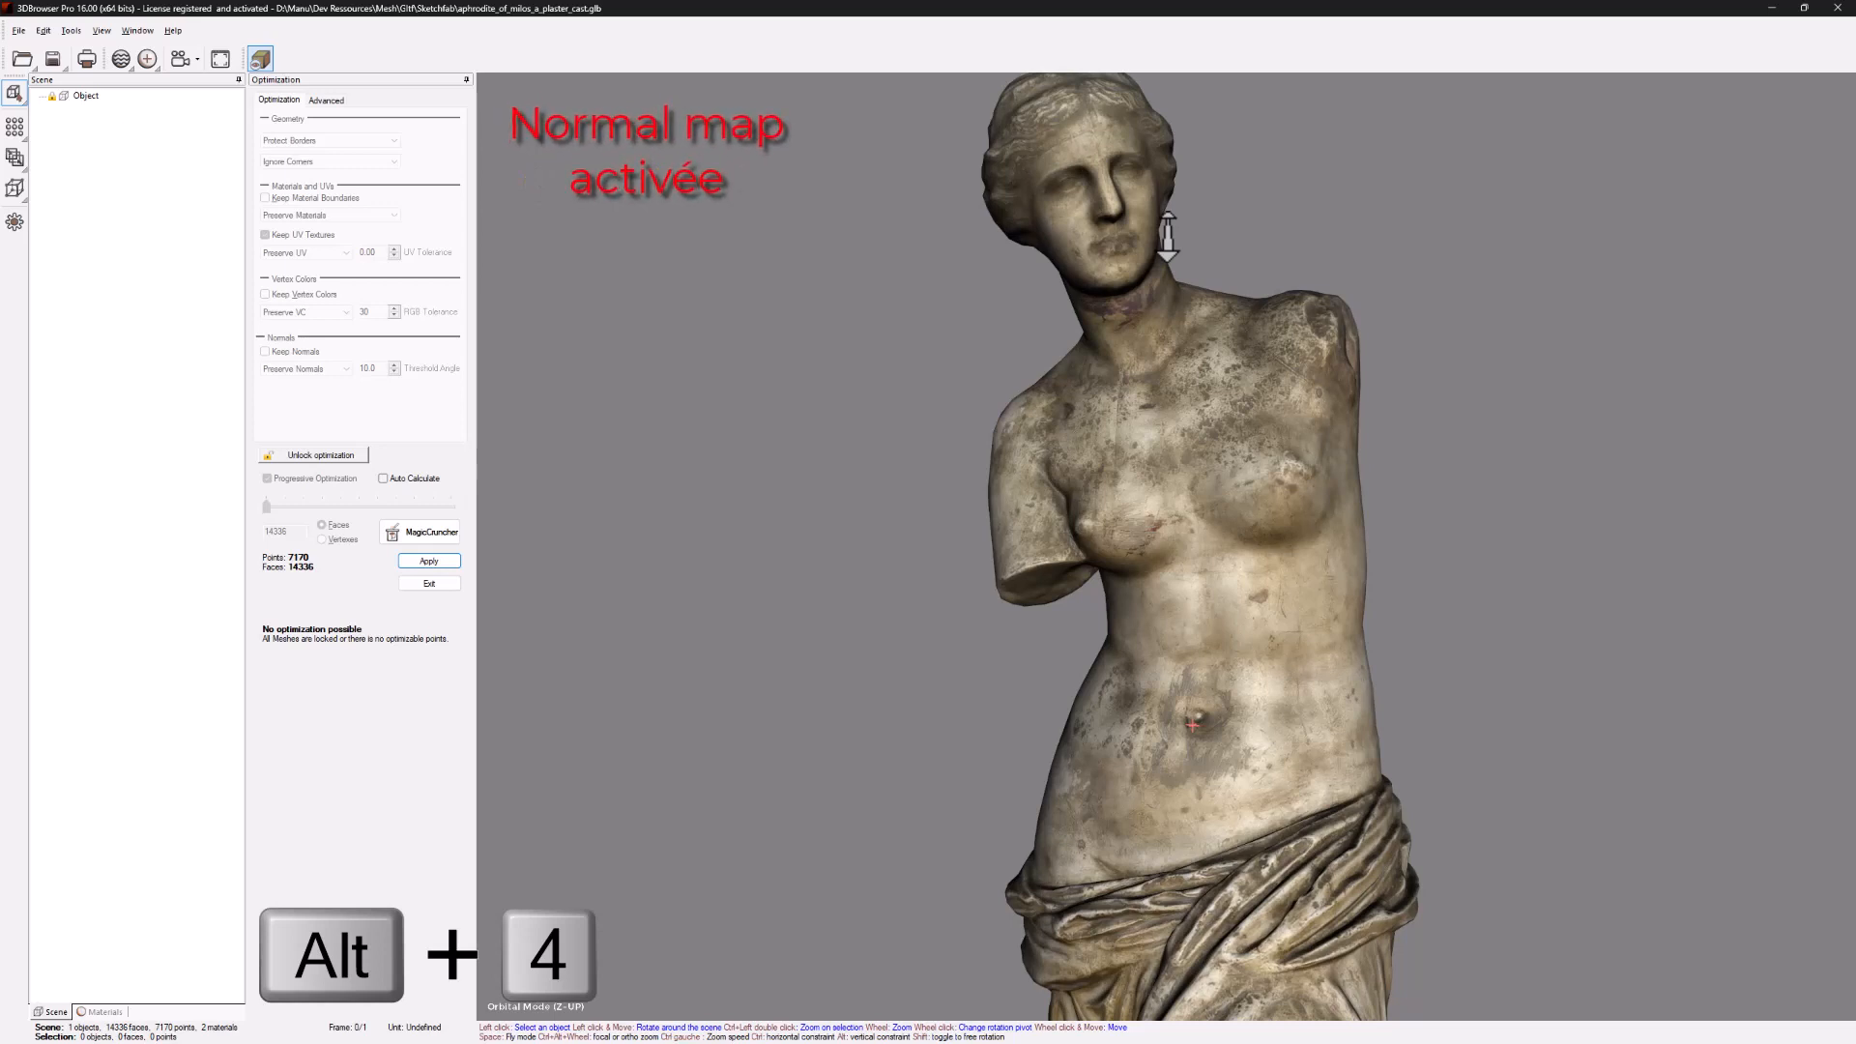
{"action": "left_click_drag", "start_coordinate": [1227, 493], "coordinate": [1203, 485]}
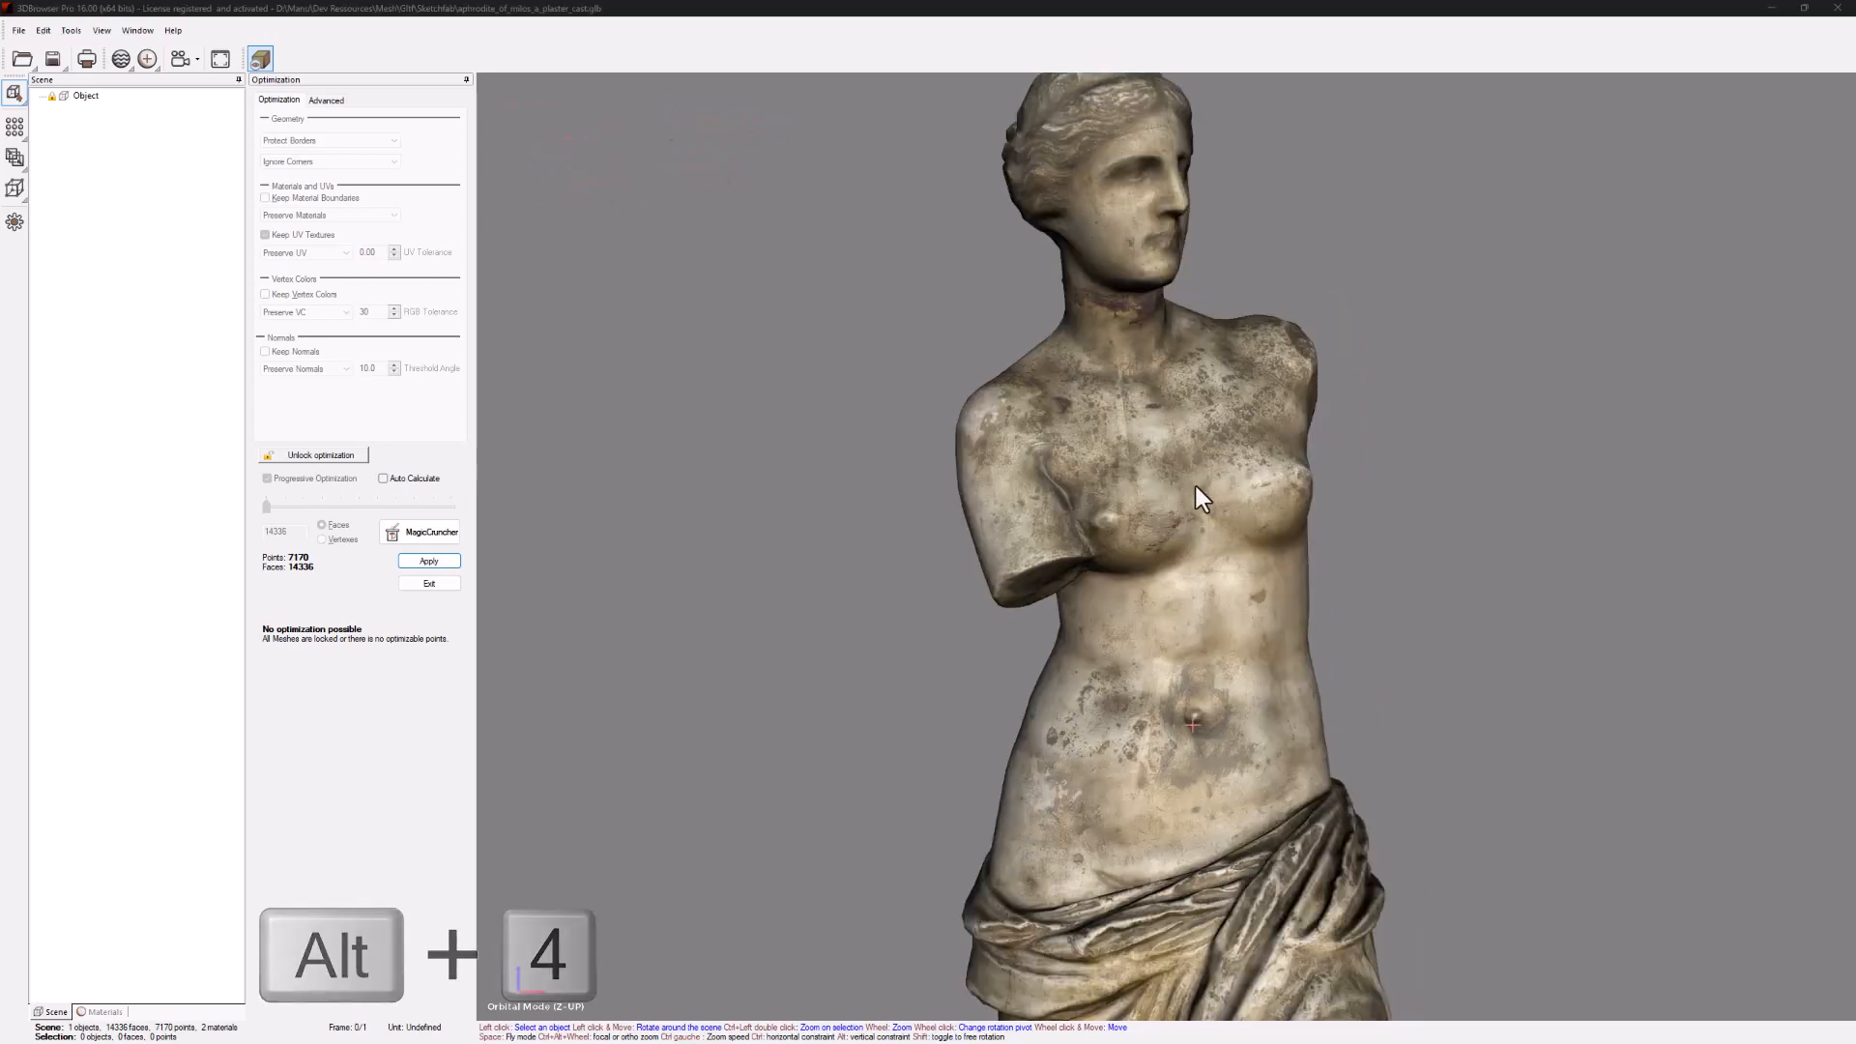
View the Normal Map texture from the object's materials and inspect its alpha transparency.
{"action": "double_click", "coordinate": [1197, 486]}
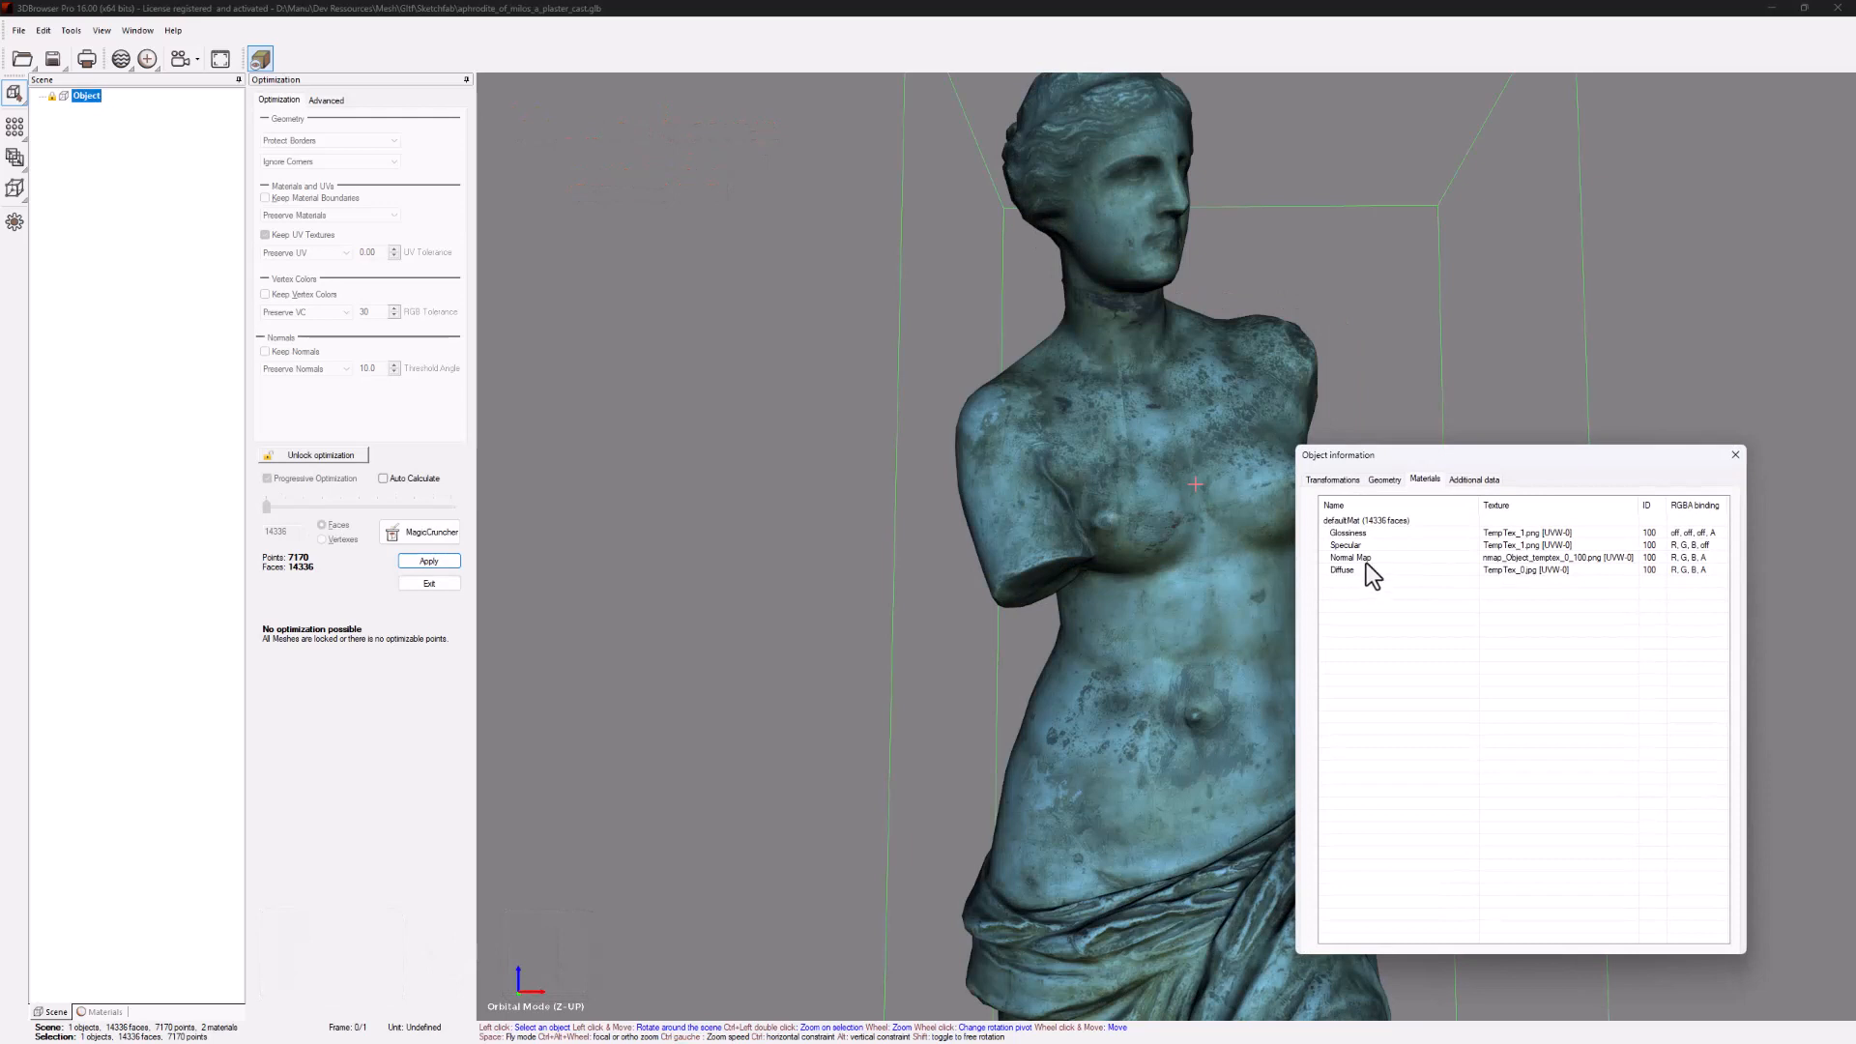
{"action": "double_click", "coordinate": [1510, 559]}
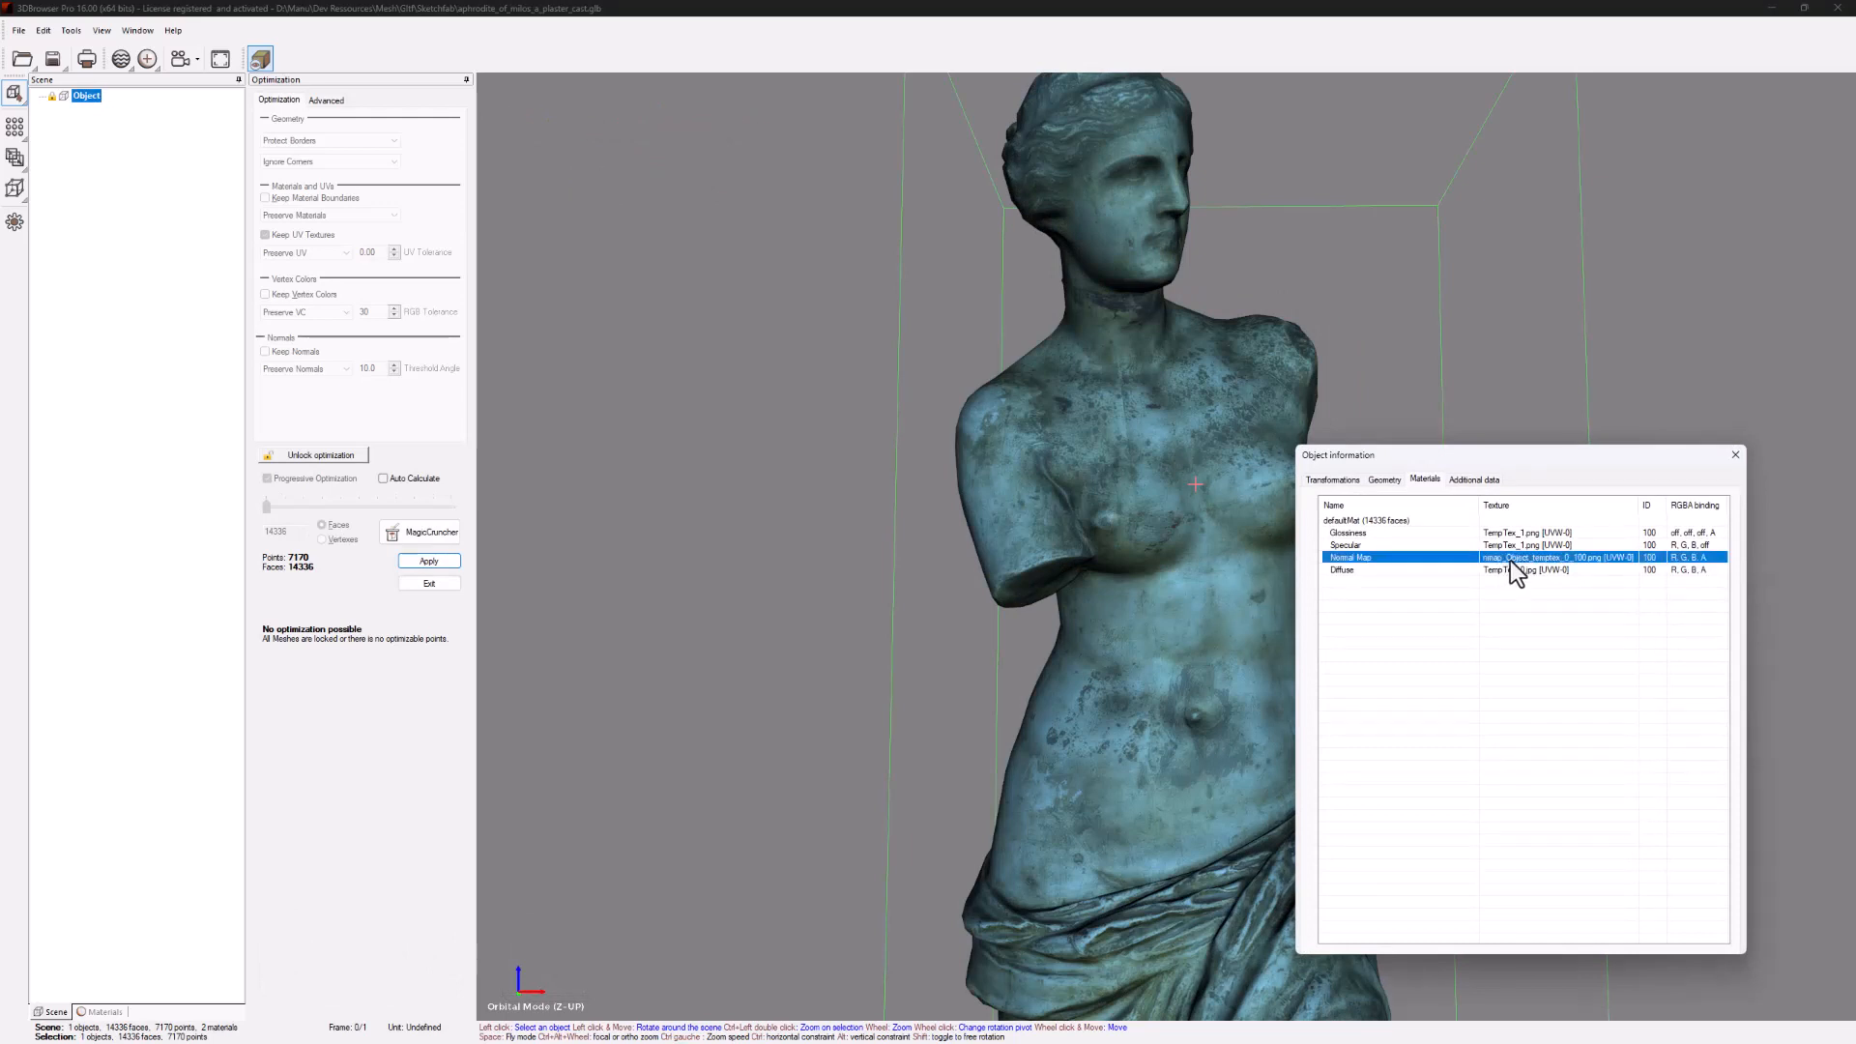
{"action": "double_click", "coordinate": [205, 624]}
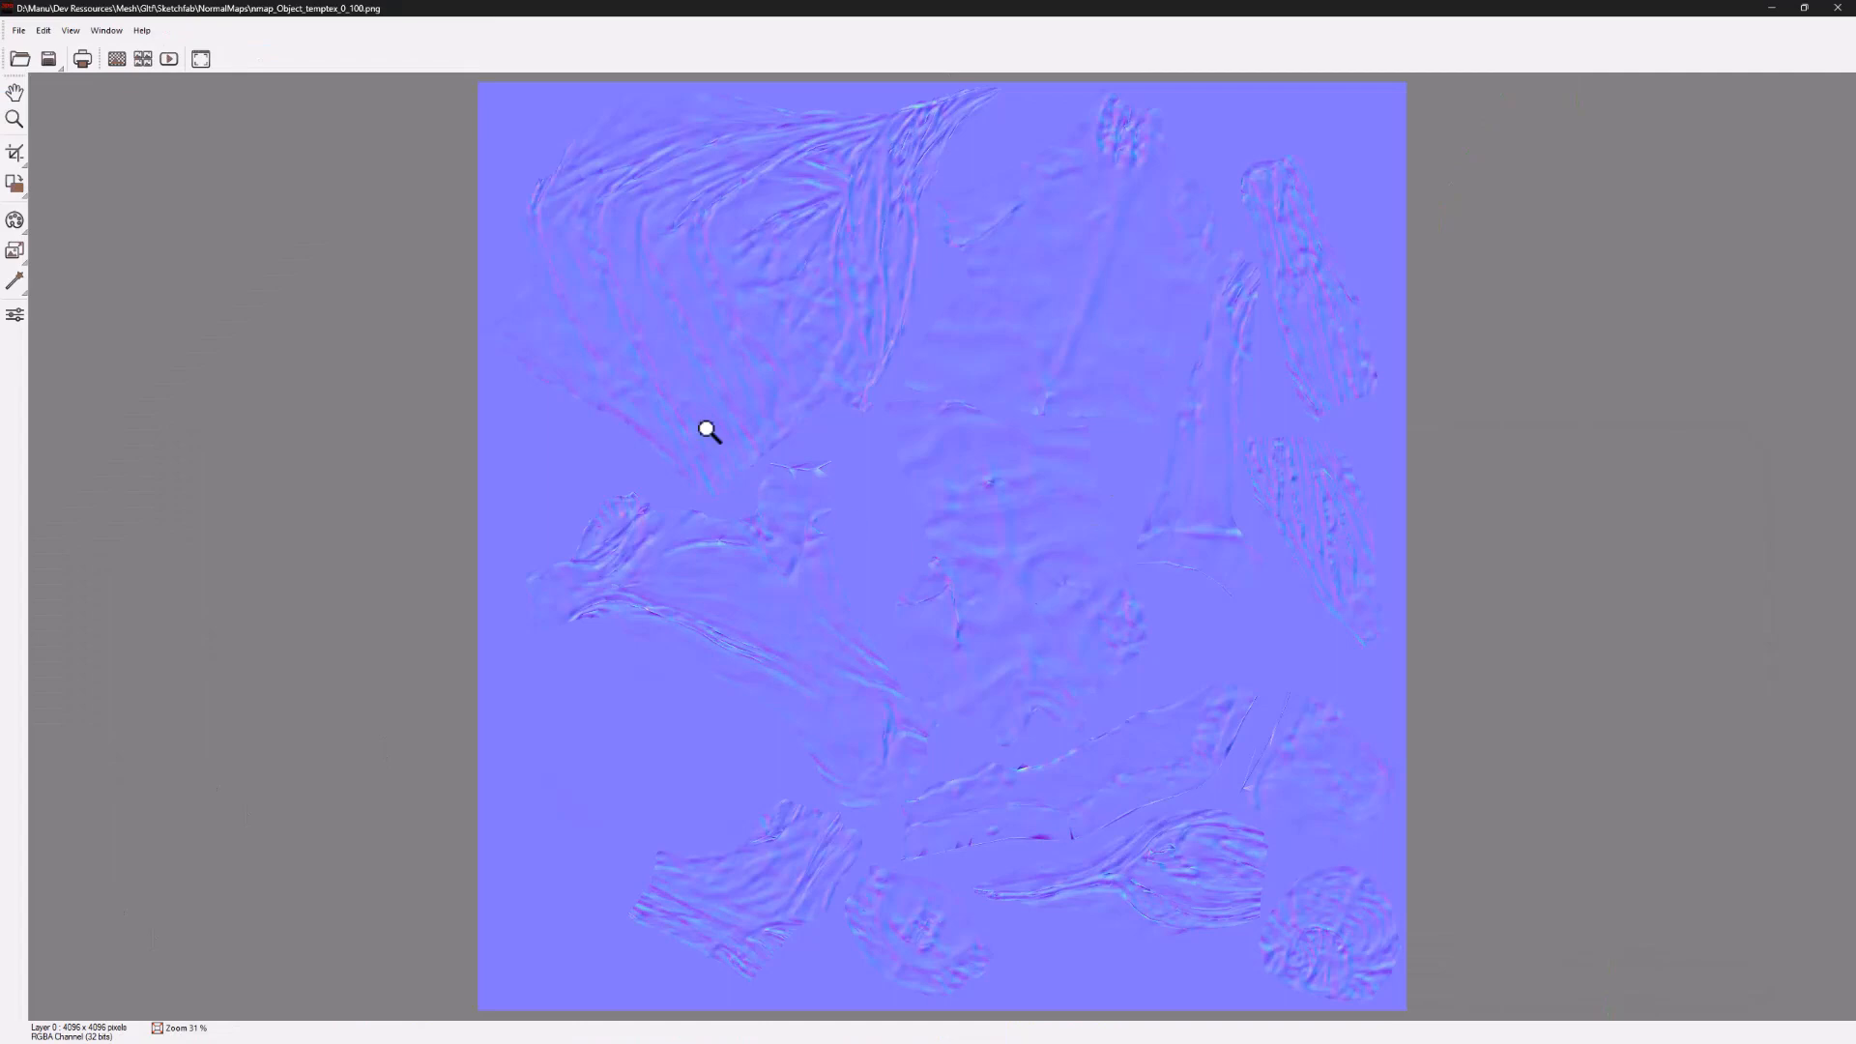
{"action": "left_click", "coordinate": [116, 64]}
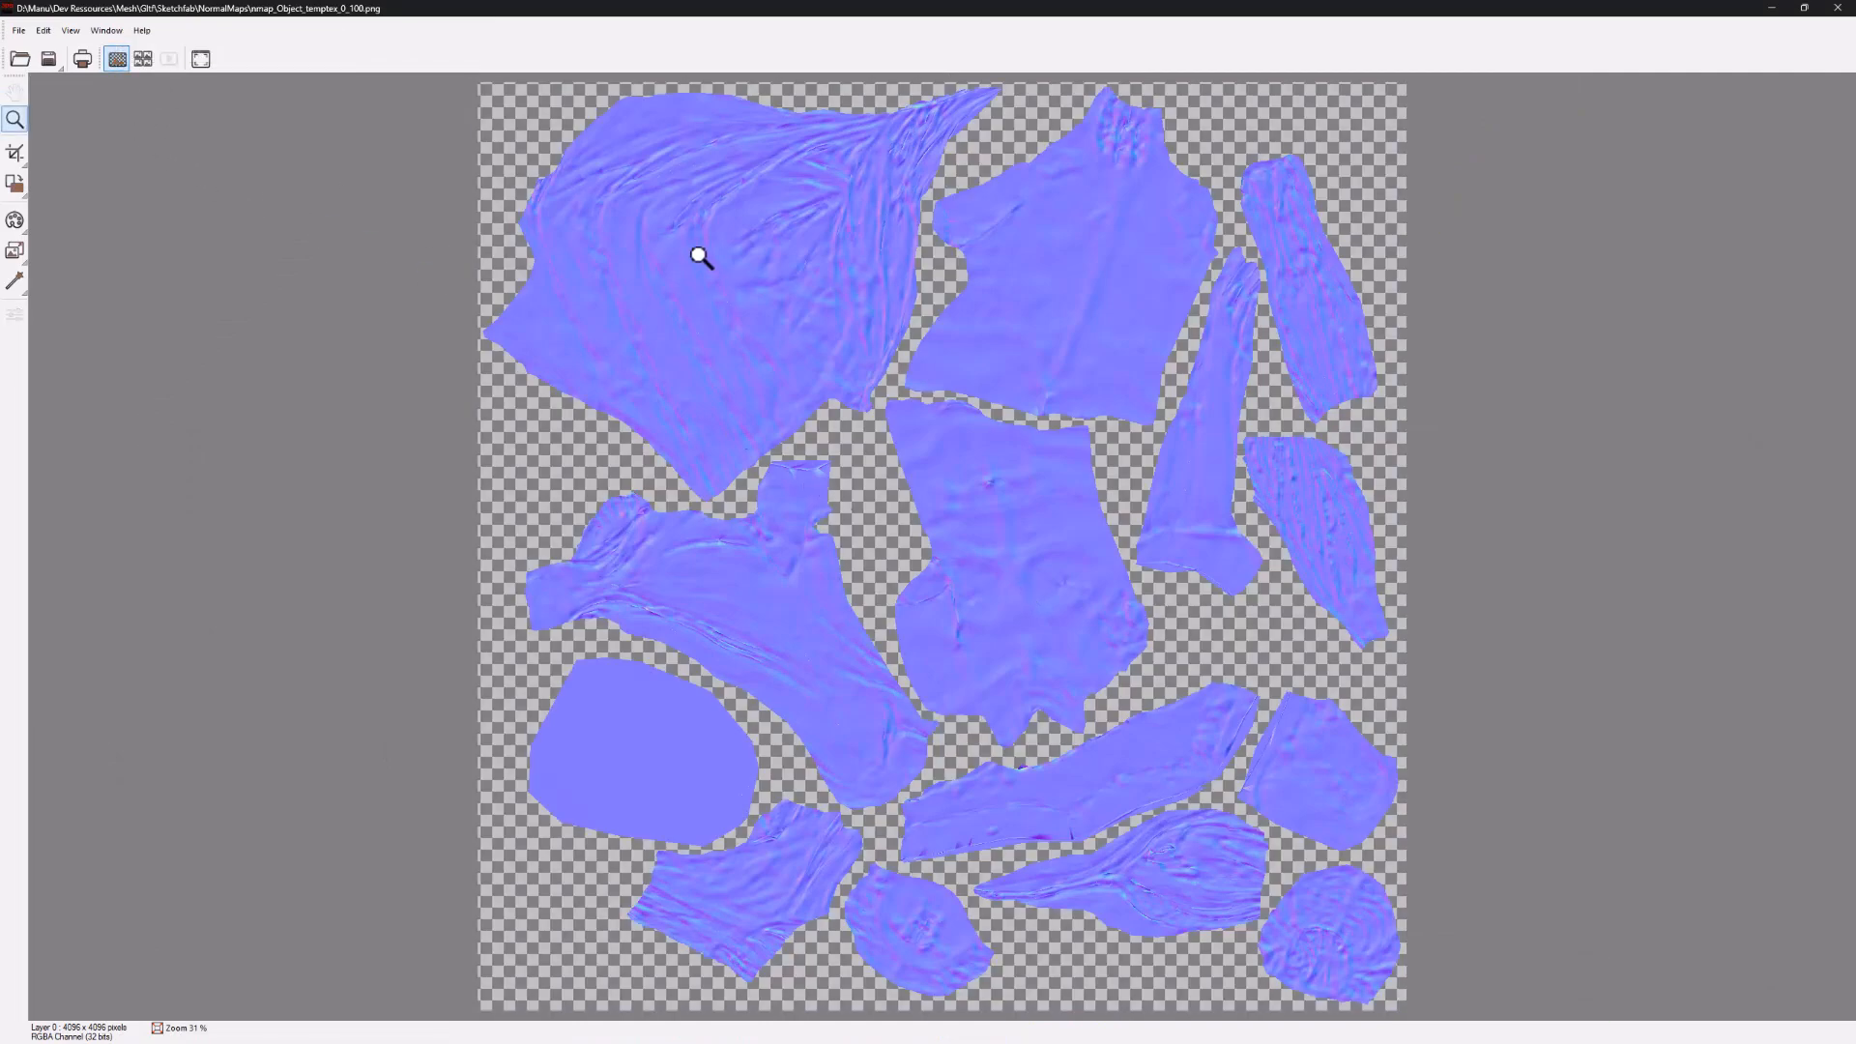
{"action": "scroll", "coordinate": [688, 248], "scroll_direction": "up", "scroll_amount": 5}
{"action": "scroll", "coordinate": [687, 247], "scroll_direction": "down", "scroll_amount": 6}
{"action": "left_click", "coordinate": [1834, 10]}
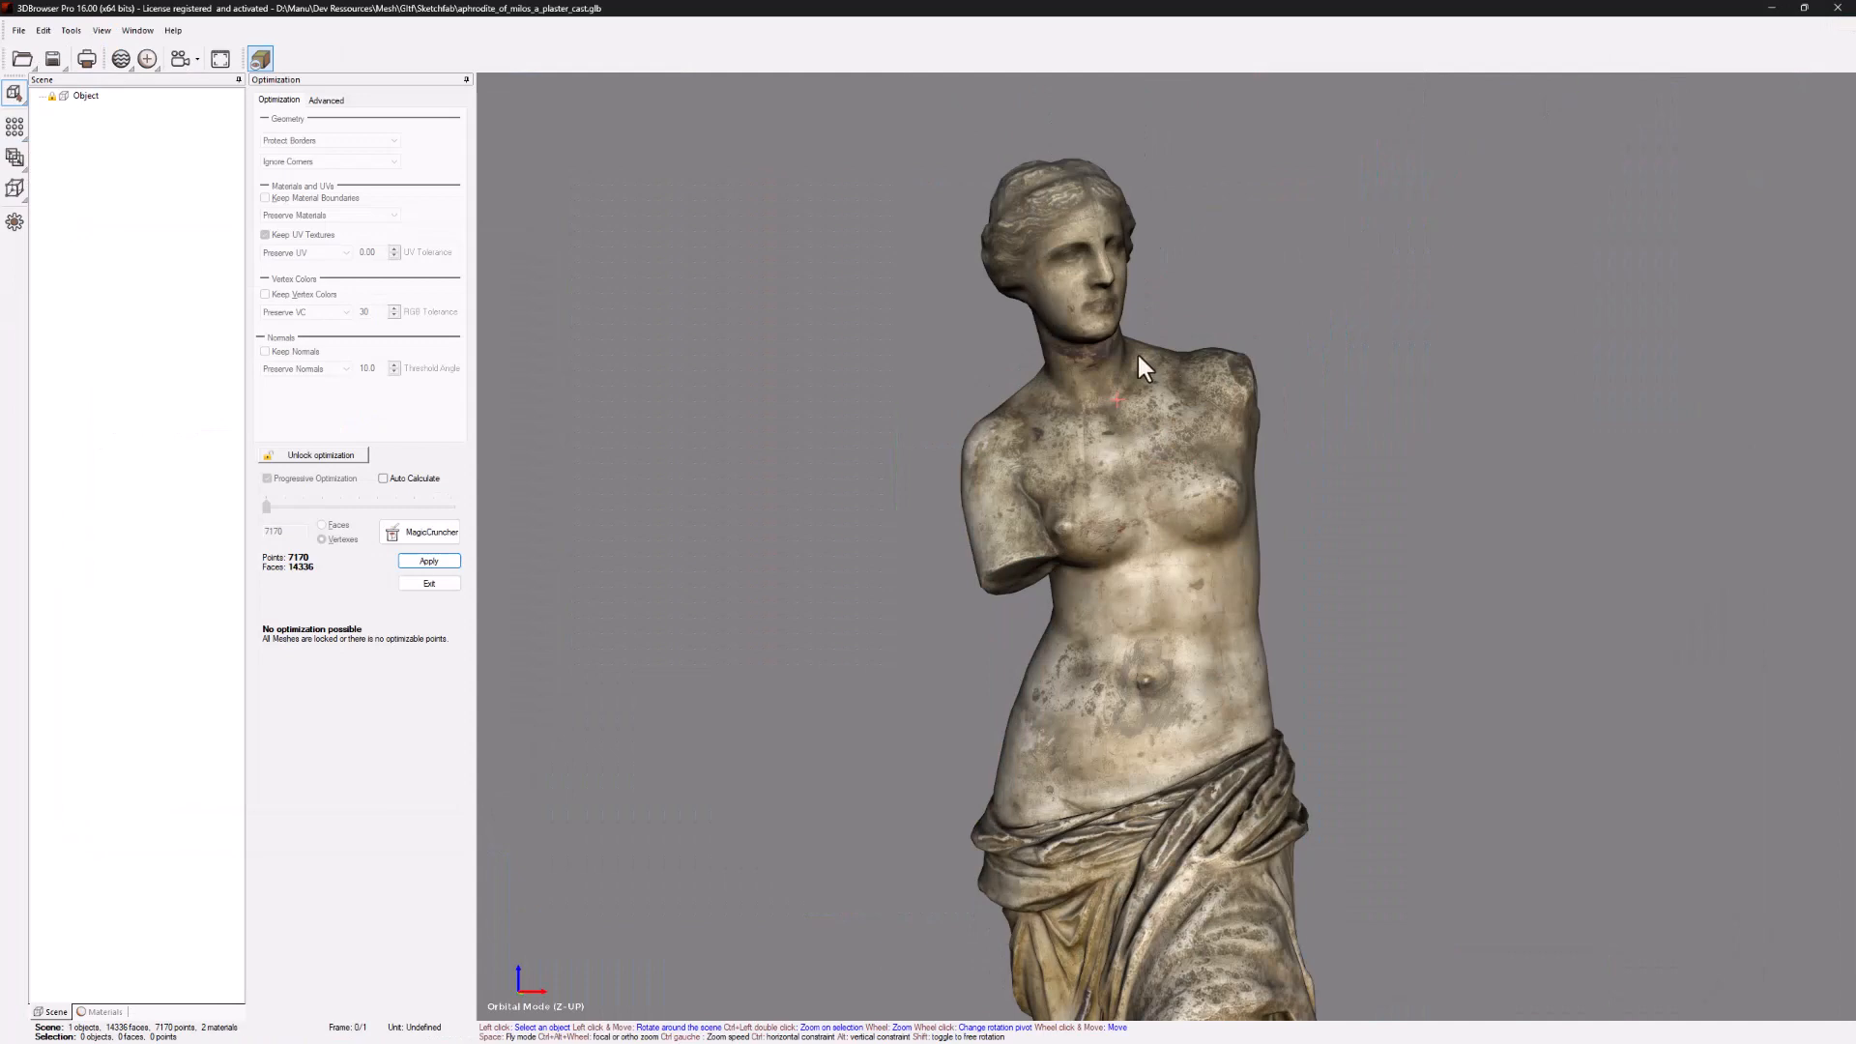
Unlock the baked statue's optimization and reduce it to 2000 vertexes, checking the mesh with and without the wireframe.
{"action": "scroll", "coordinate": [1112, 379], "scroll_direction": "up", "scroll_amount": 3}
{"action": "scroll", "coordinate": [1111, 382], "scroll_direction": "down", "scroll_amount": 4}
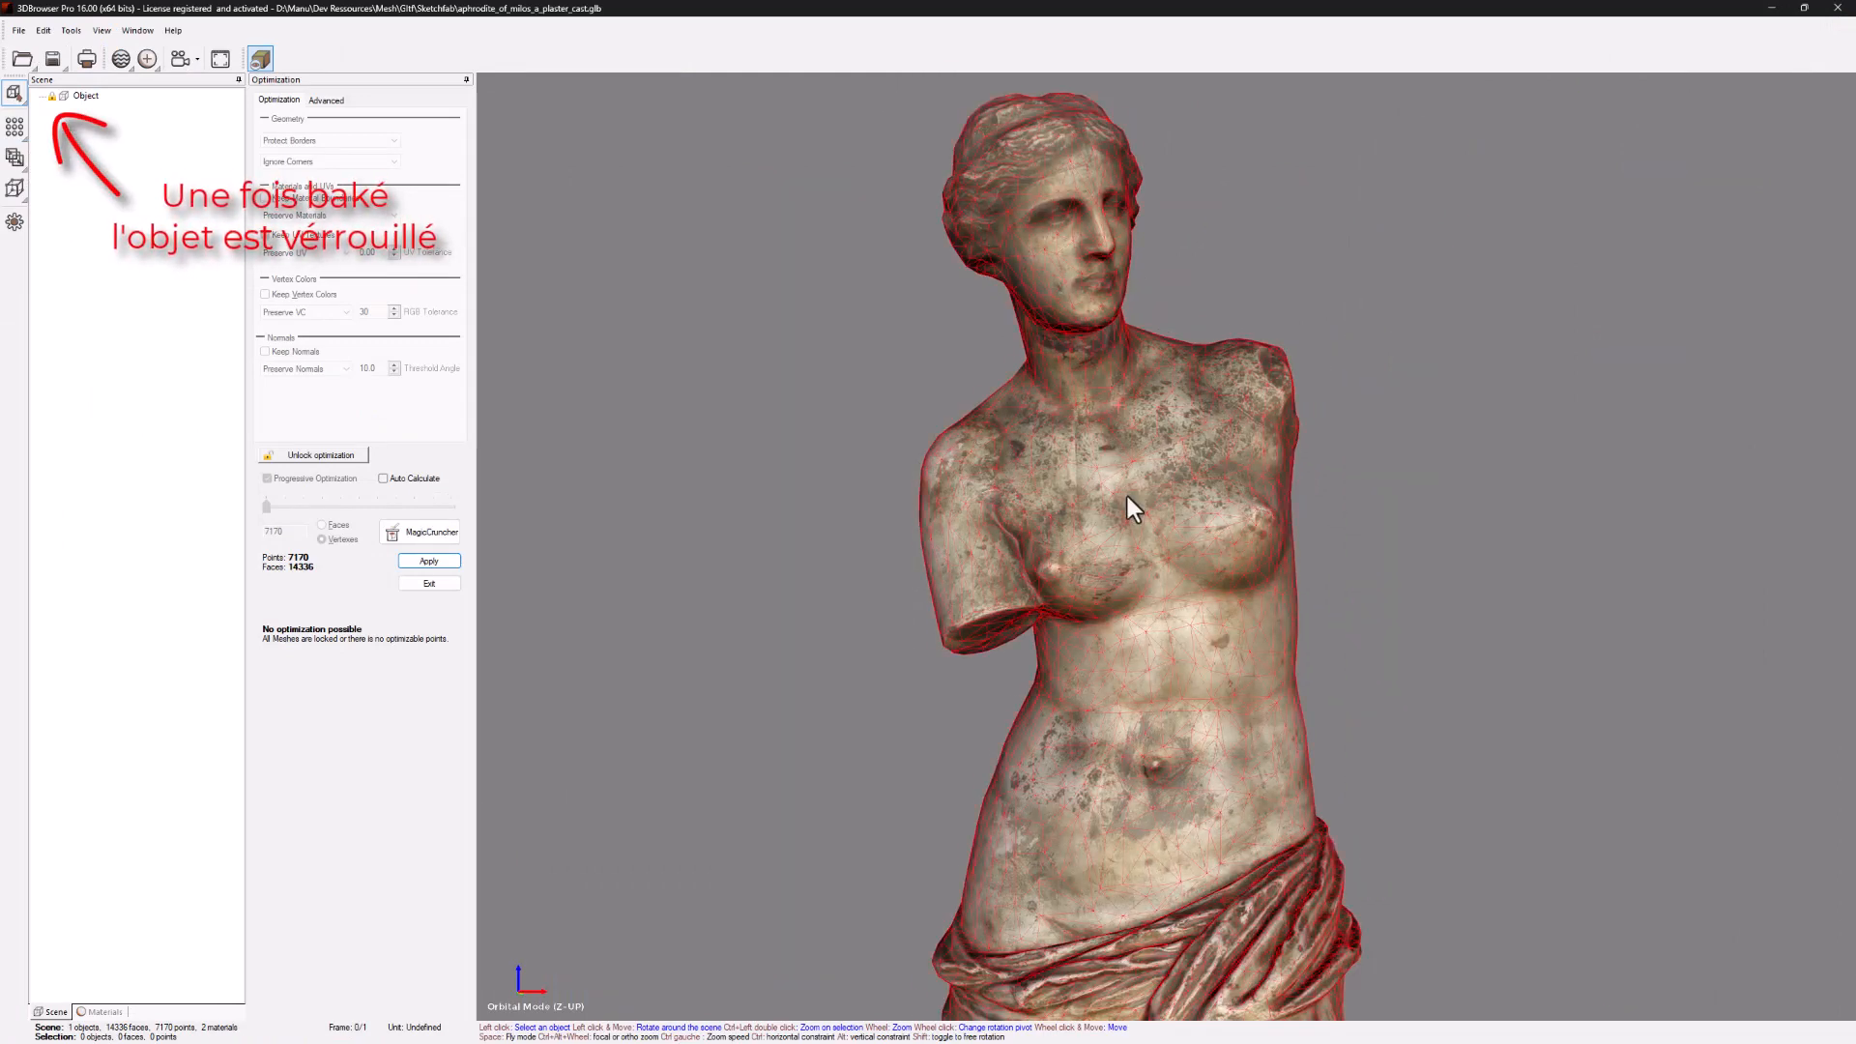
{"action": "left_click_drag", "start_coordinate": [1128, 496], "coordinate": [1151, 468]}
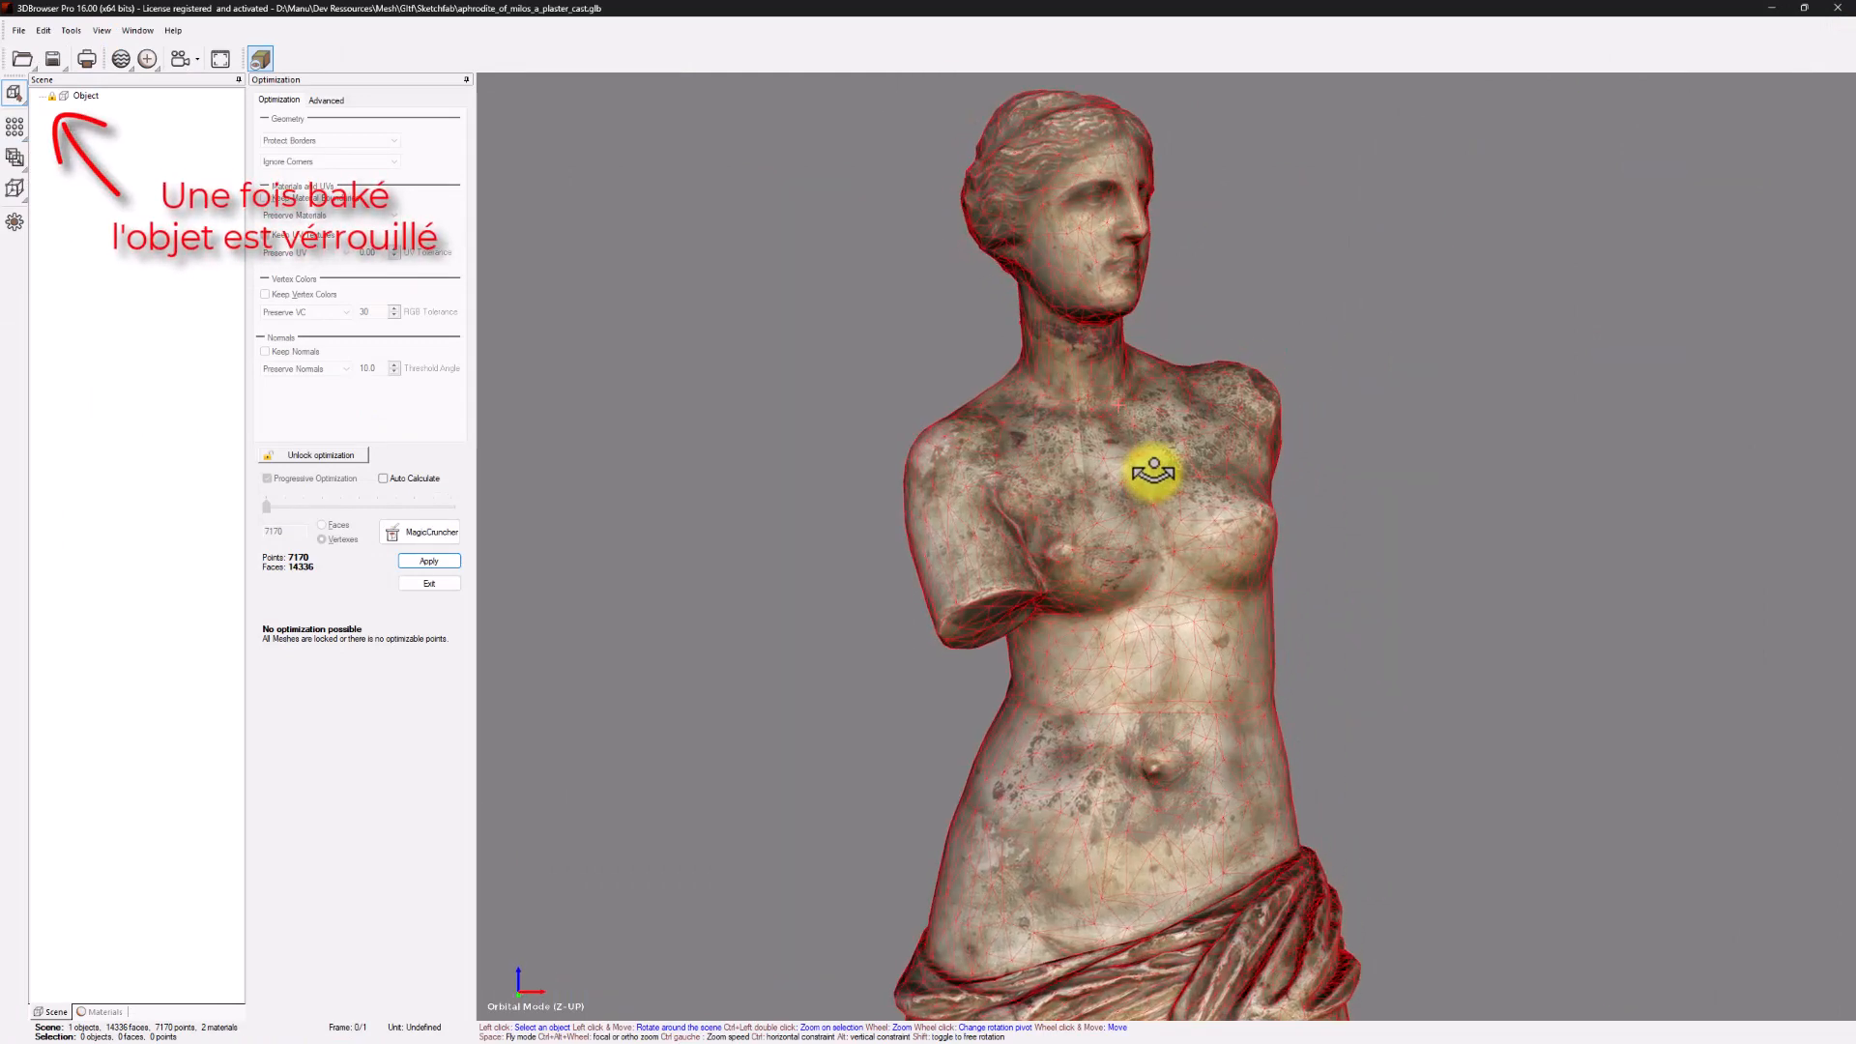
{"action": "left_click", "coordinate": [323, 454]}
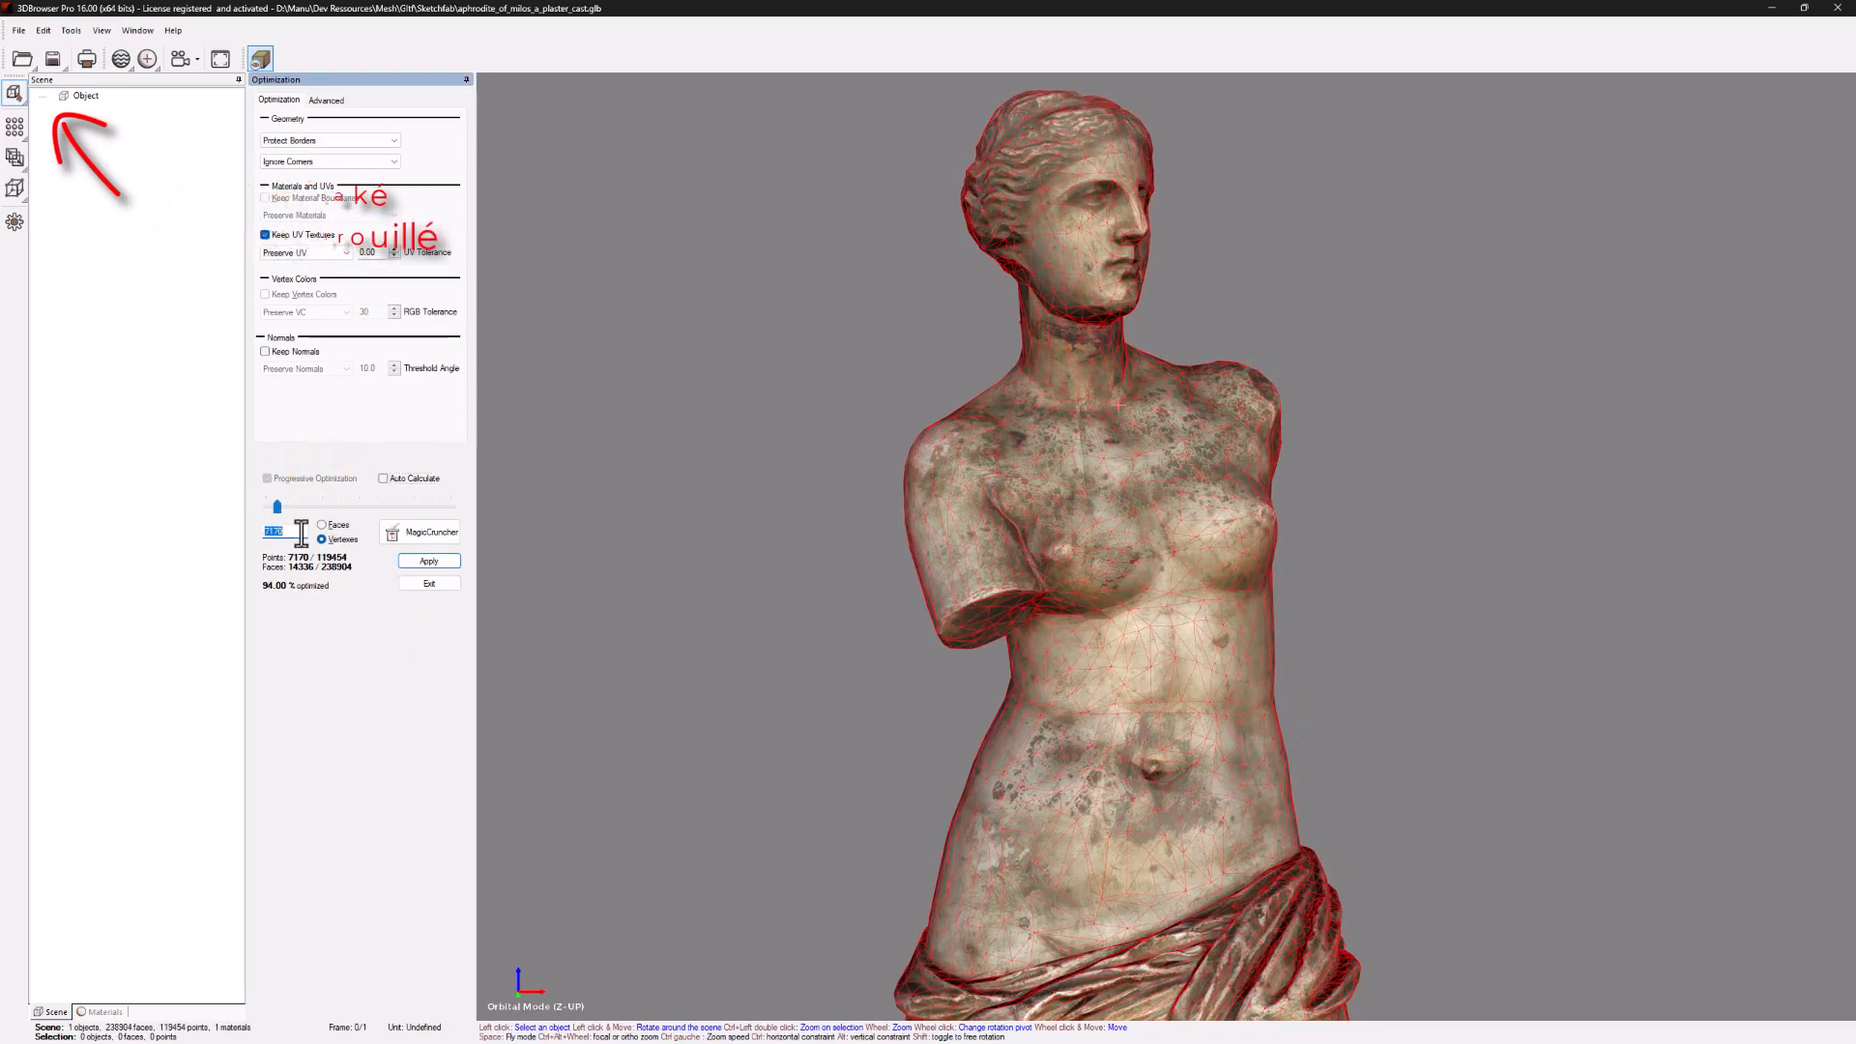
{"action": "type", "text": "2000"}
{"action": "key", "text": "Return"}
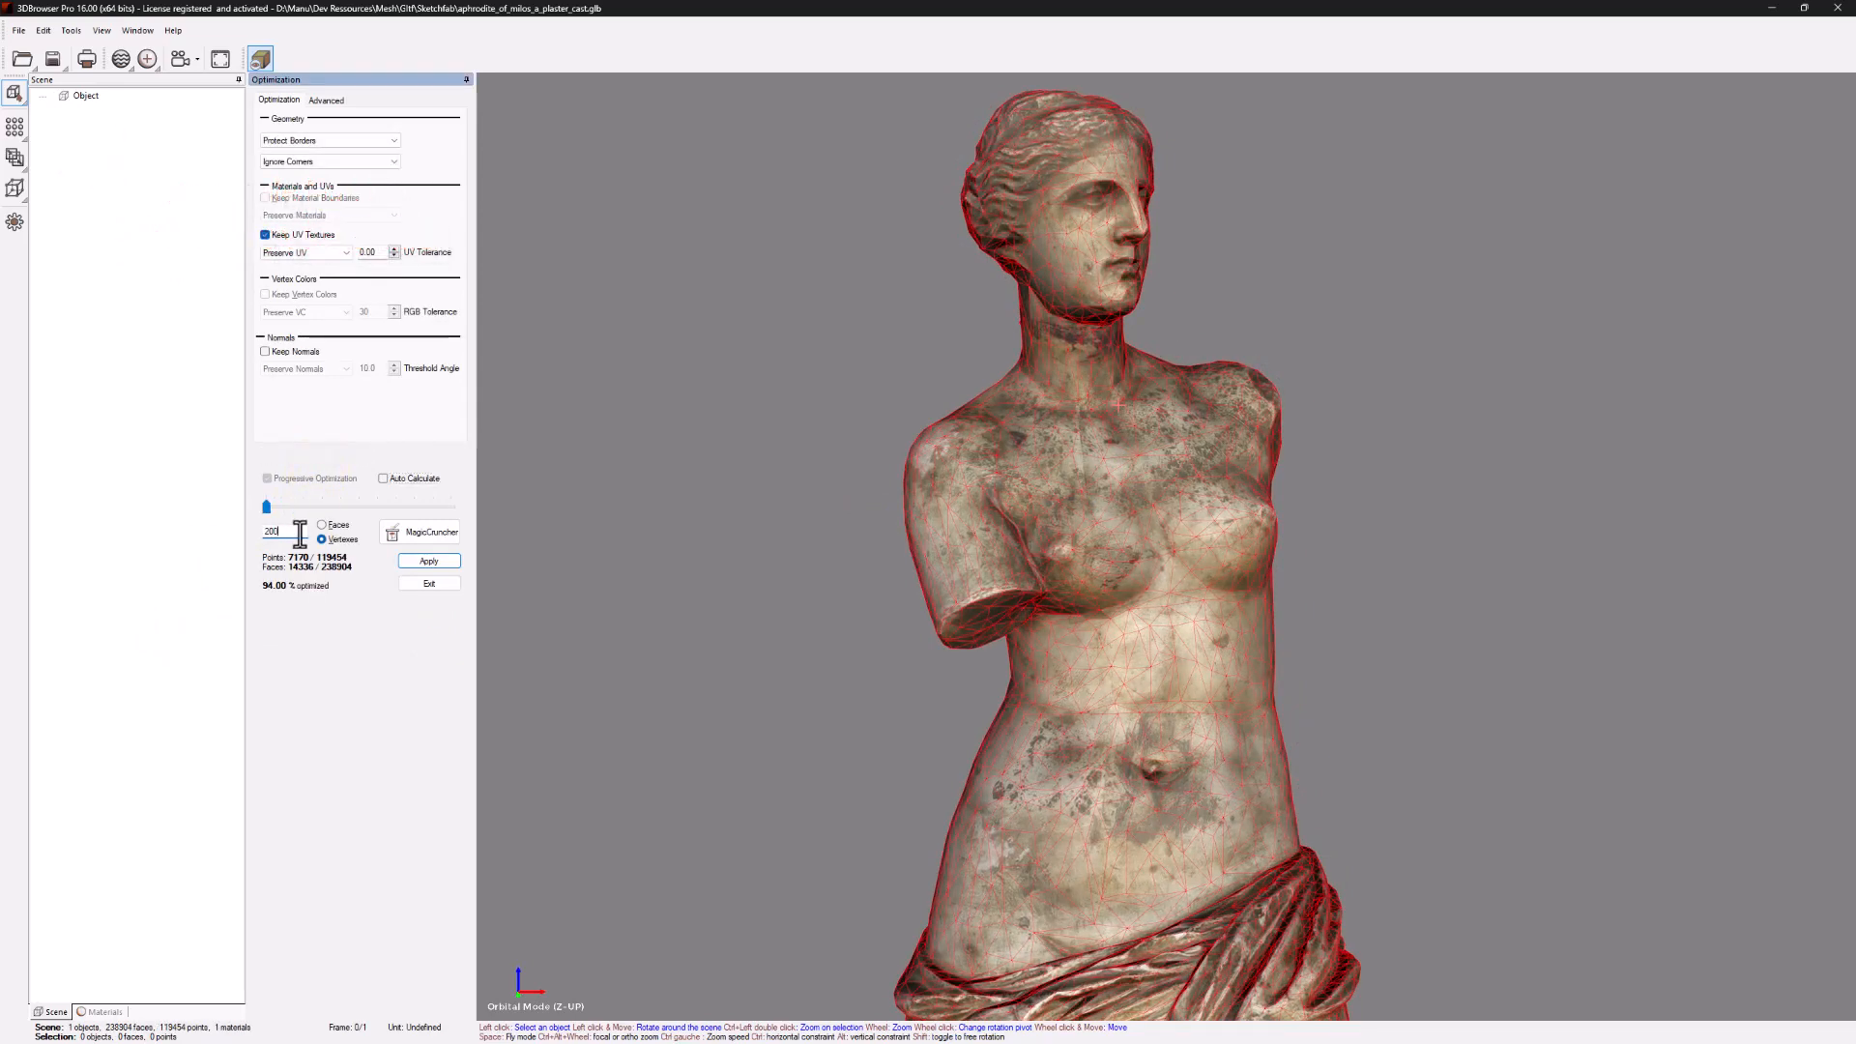
{"action": "left_click_drag", "start_coordinate": [967, 658], "coordinate": [1163, 606]}
{"action": "middle_click_drag", "start_coordinate": [1163, 606], "coordinate": [1173, 519]}
{"action": "scroll", "coordinate": [1173, 519], "scroll_direction": "down", "scroll_amount": 2}
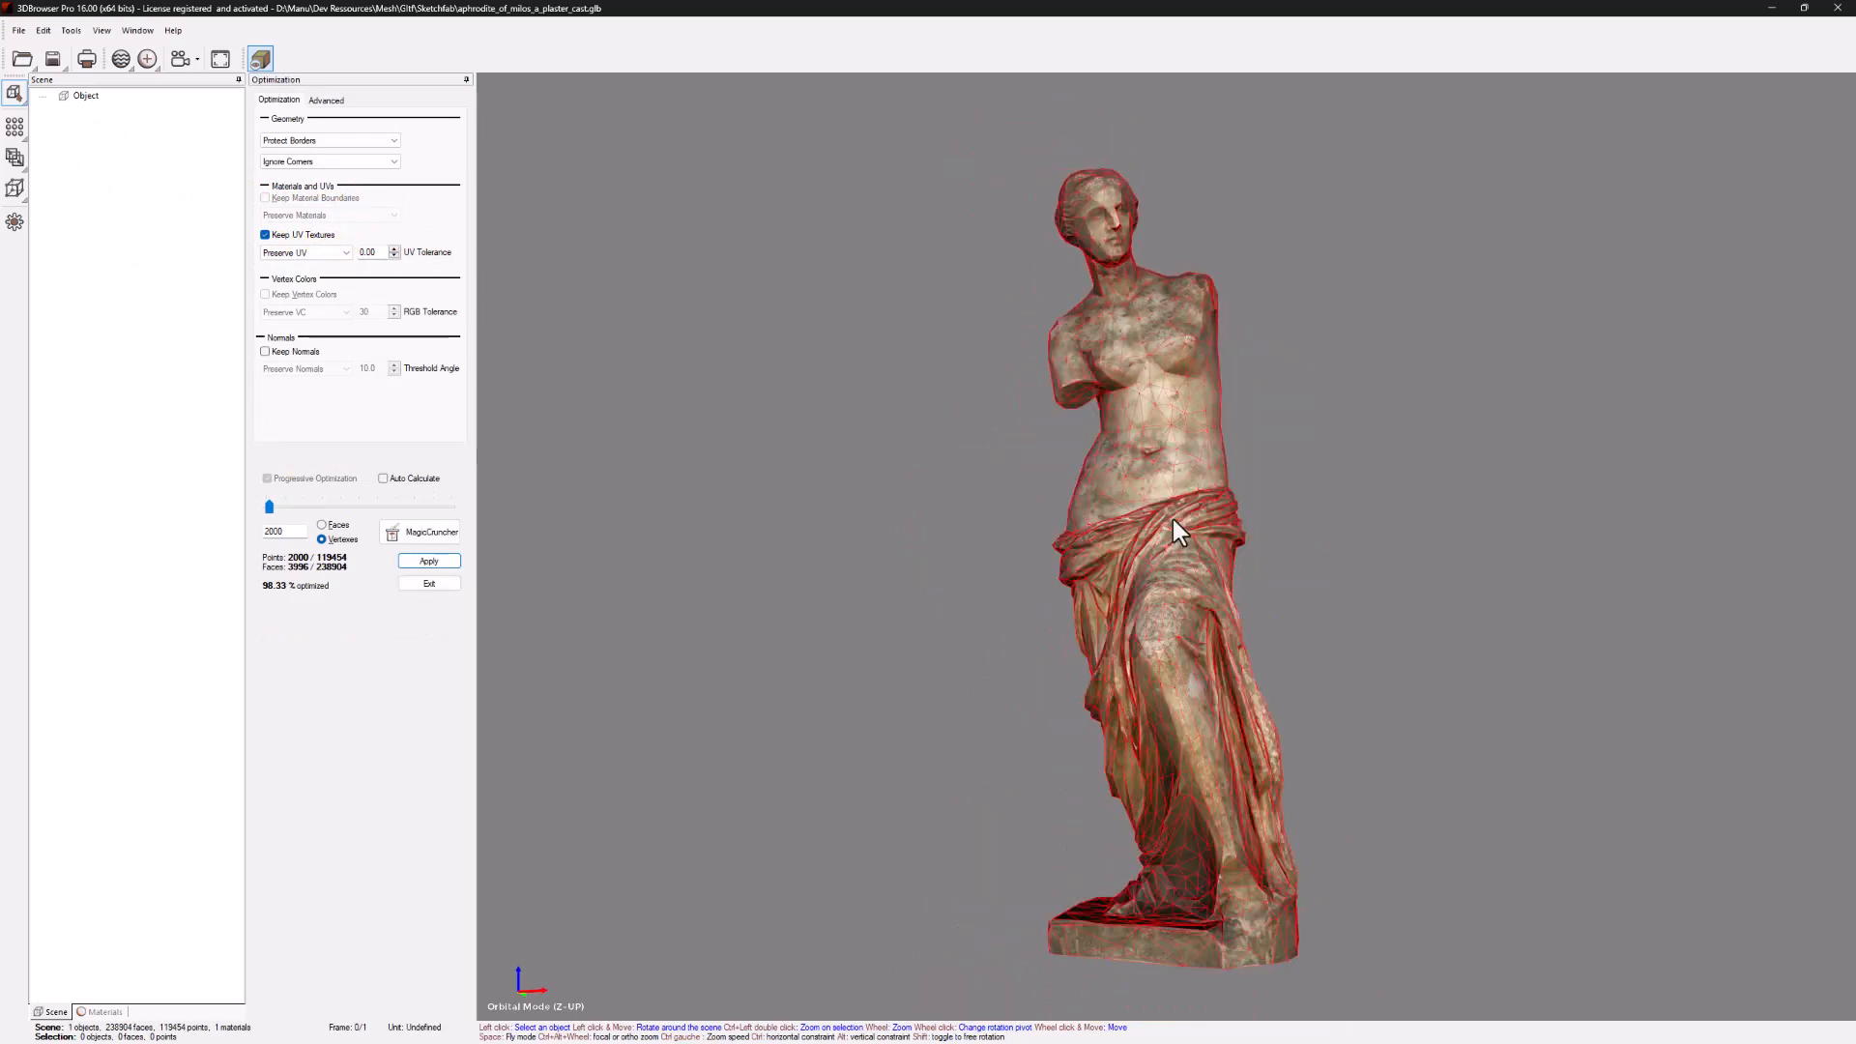
{"action": "left_click_drag", "start_coordinate": [1173, 519], "coordinate": [1146, 468]}
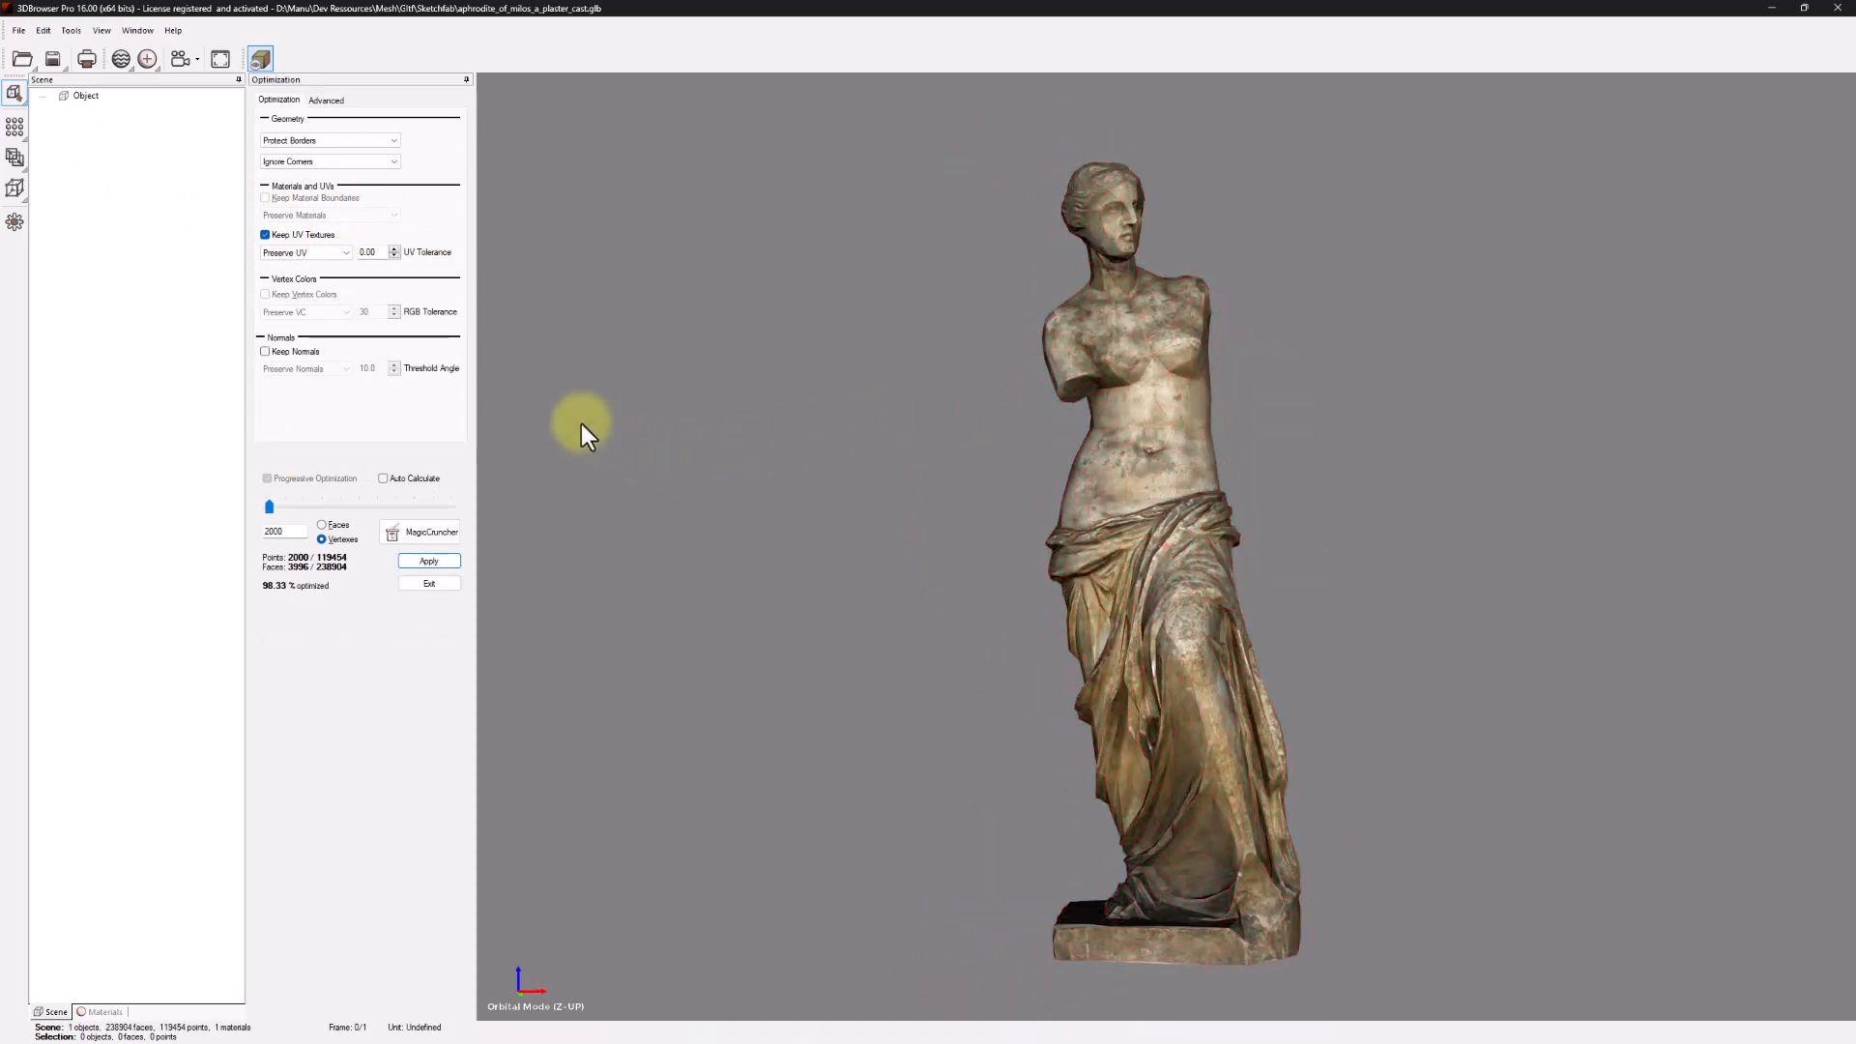
Bake a new 4096-pixel normal map for the reduced statue with the same settings and display it on the model.
{"action": "left_click", "coordinate": [15, 158]}
{"action": "left_click", "coordinate": [87, 158]}
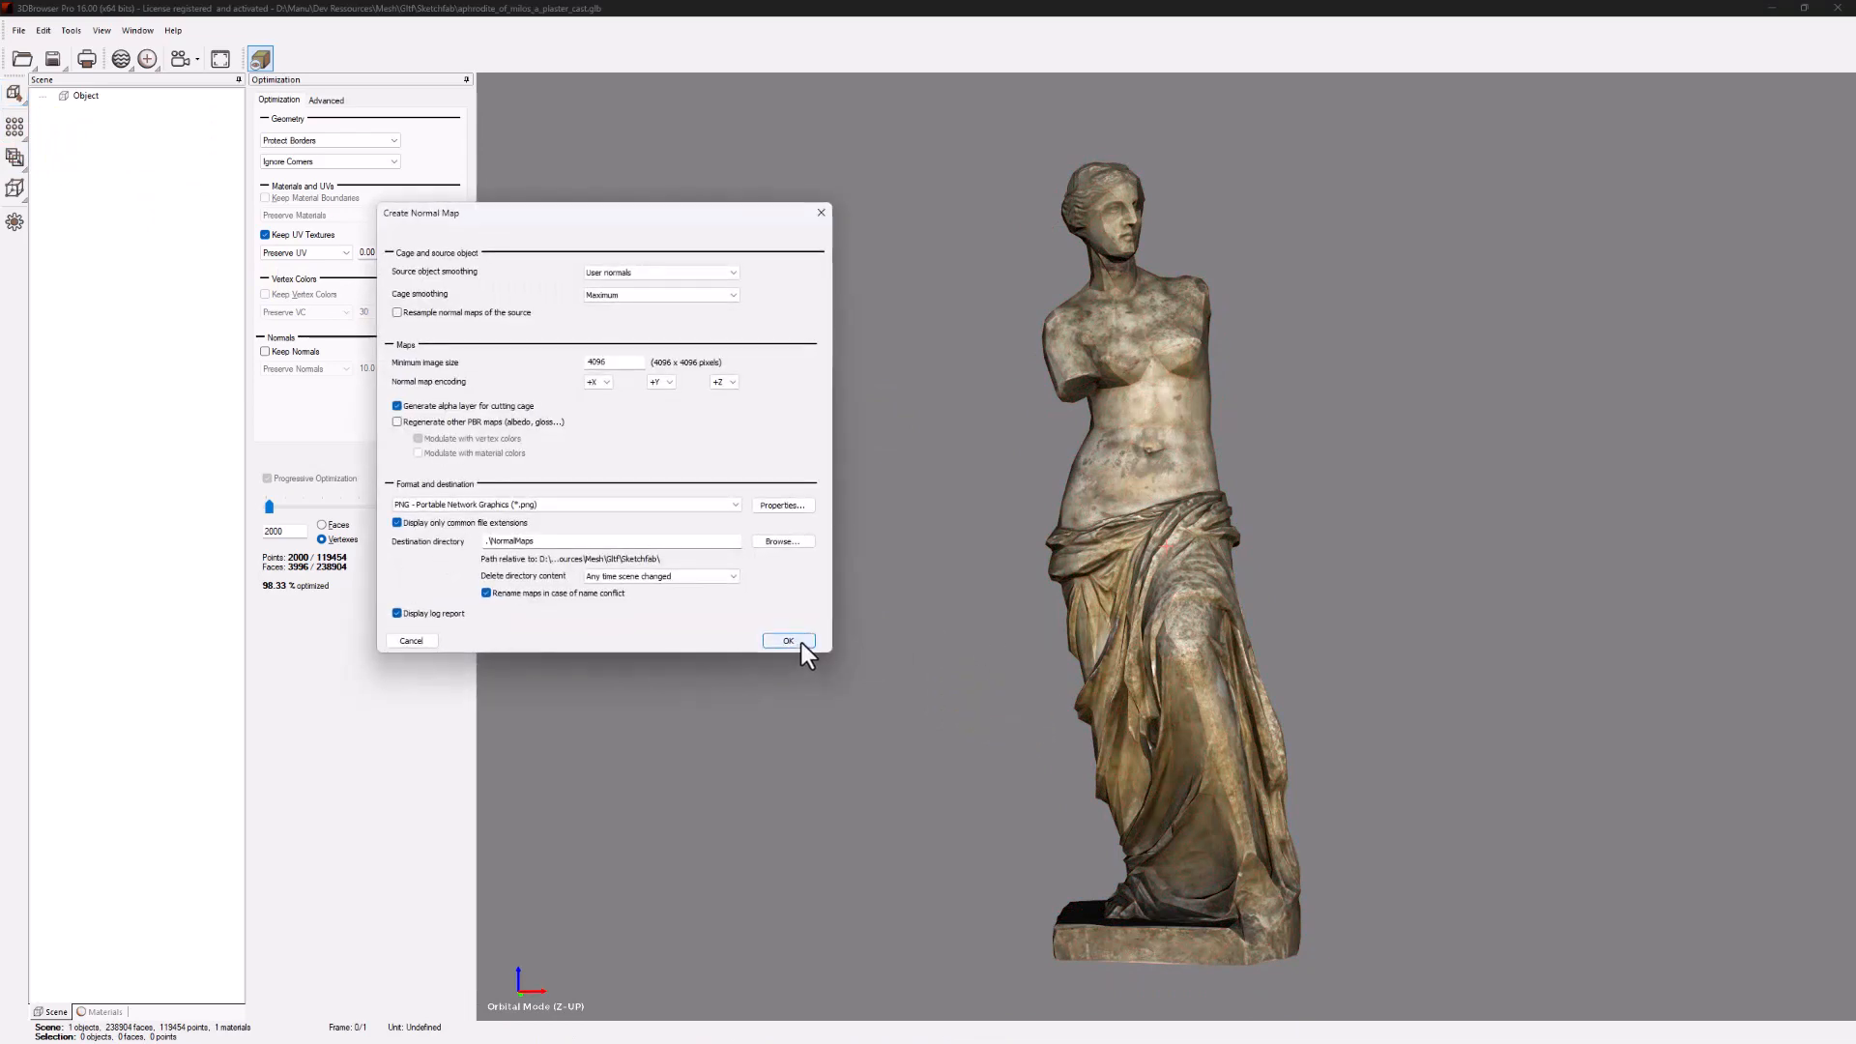
{"action": "left_click", "coordinate": [802, 642]}
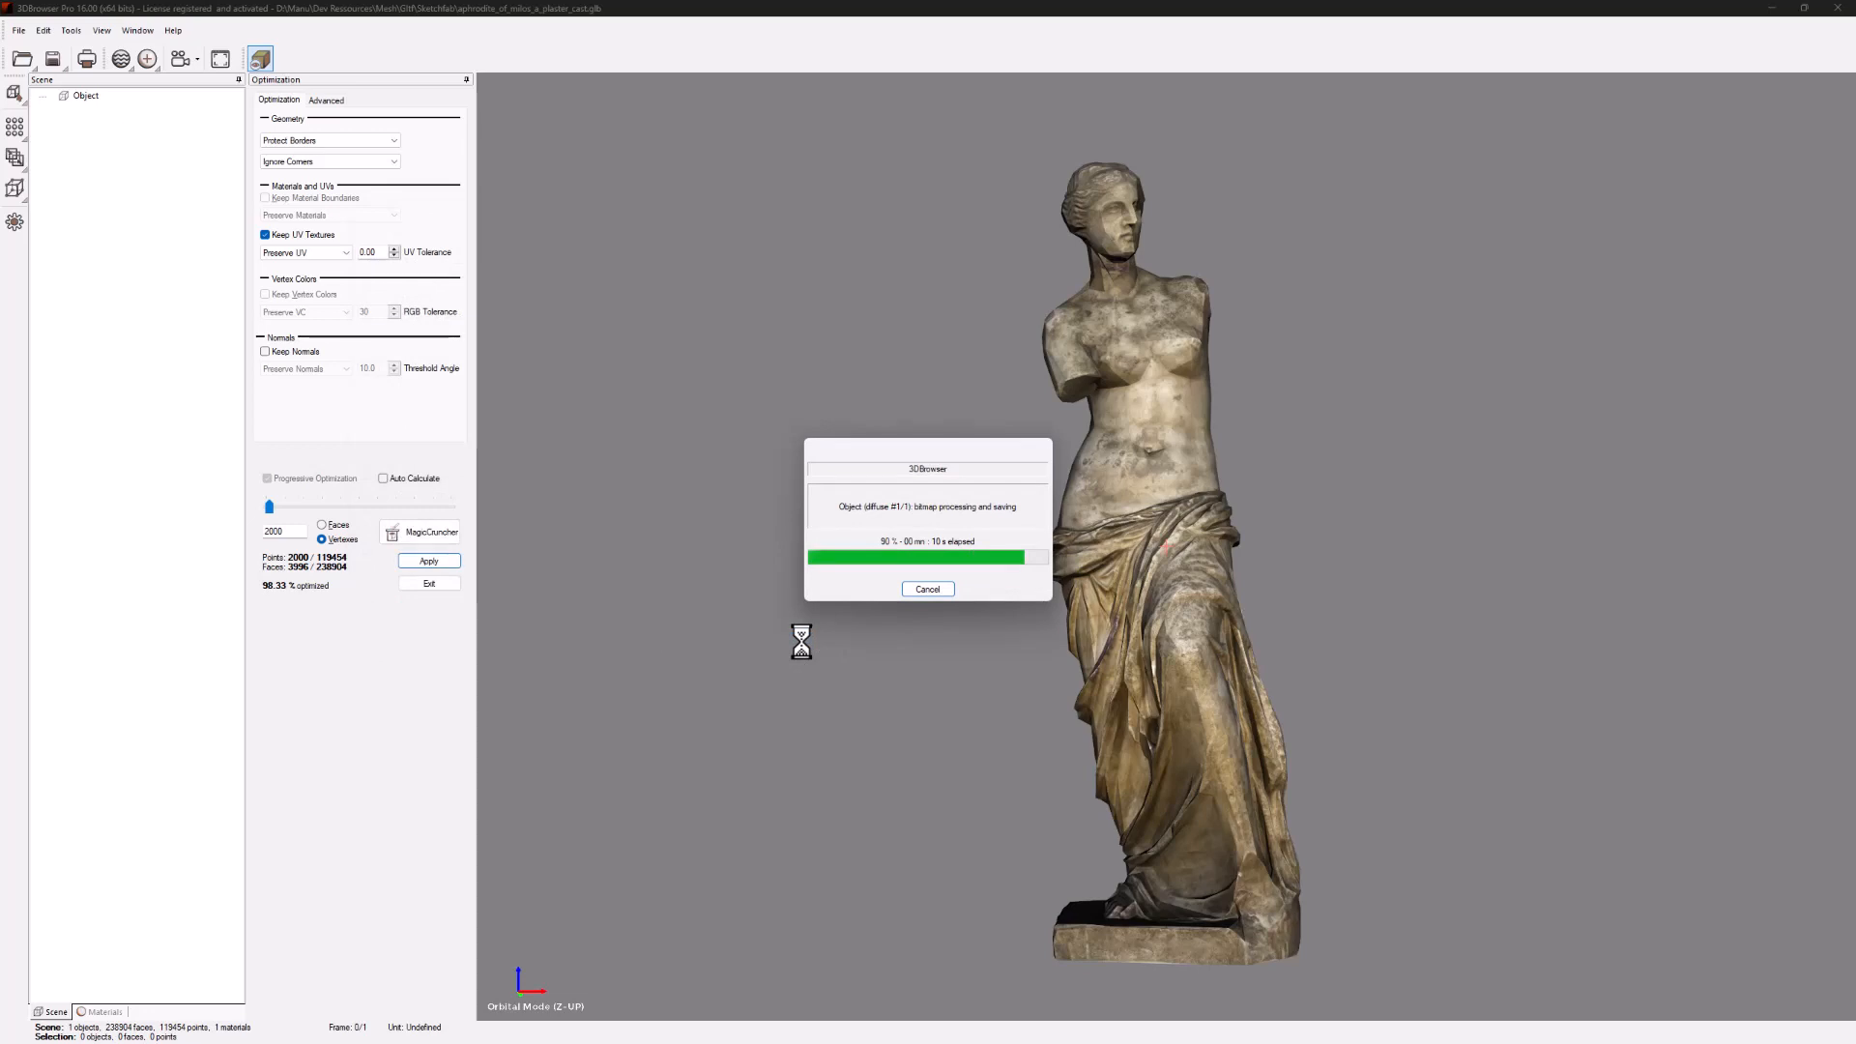
{"action": "left_click", "coordinate": [925, 613]}
{"action": "left_click", "coordinate": [1069, 527]}
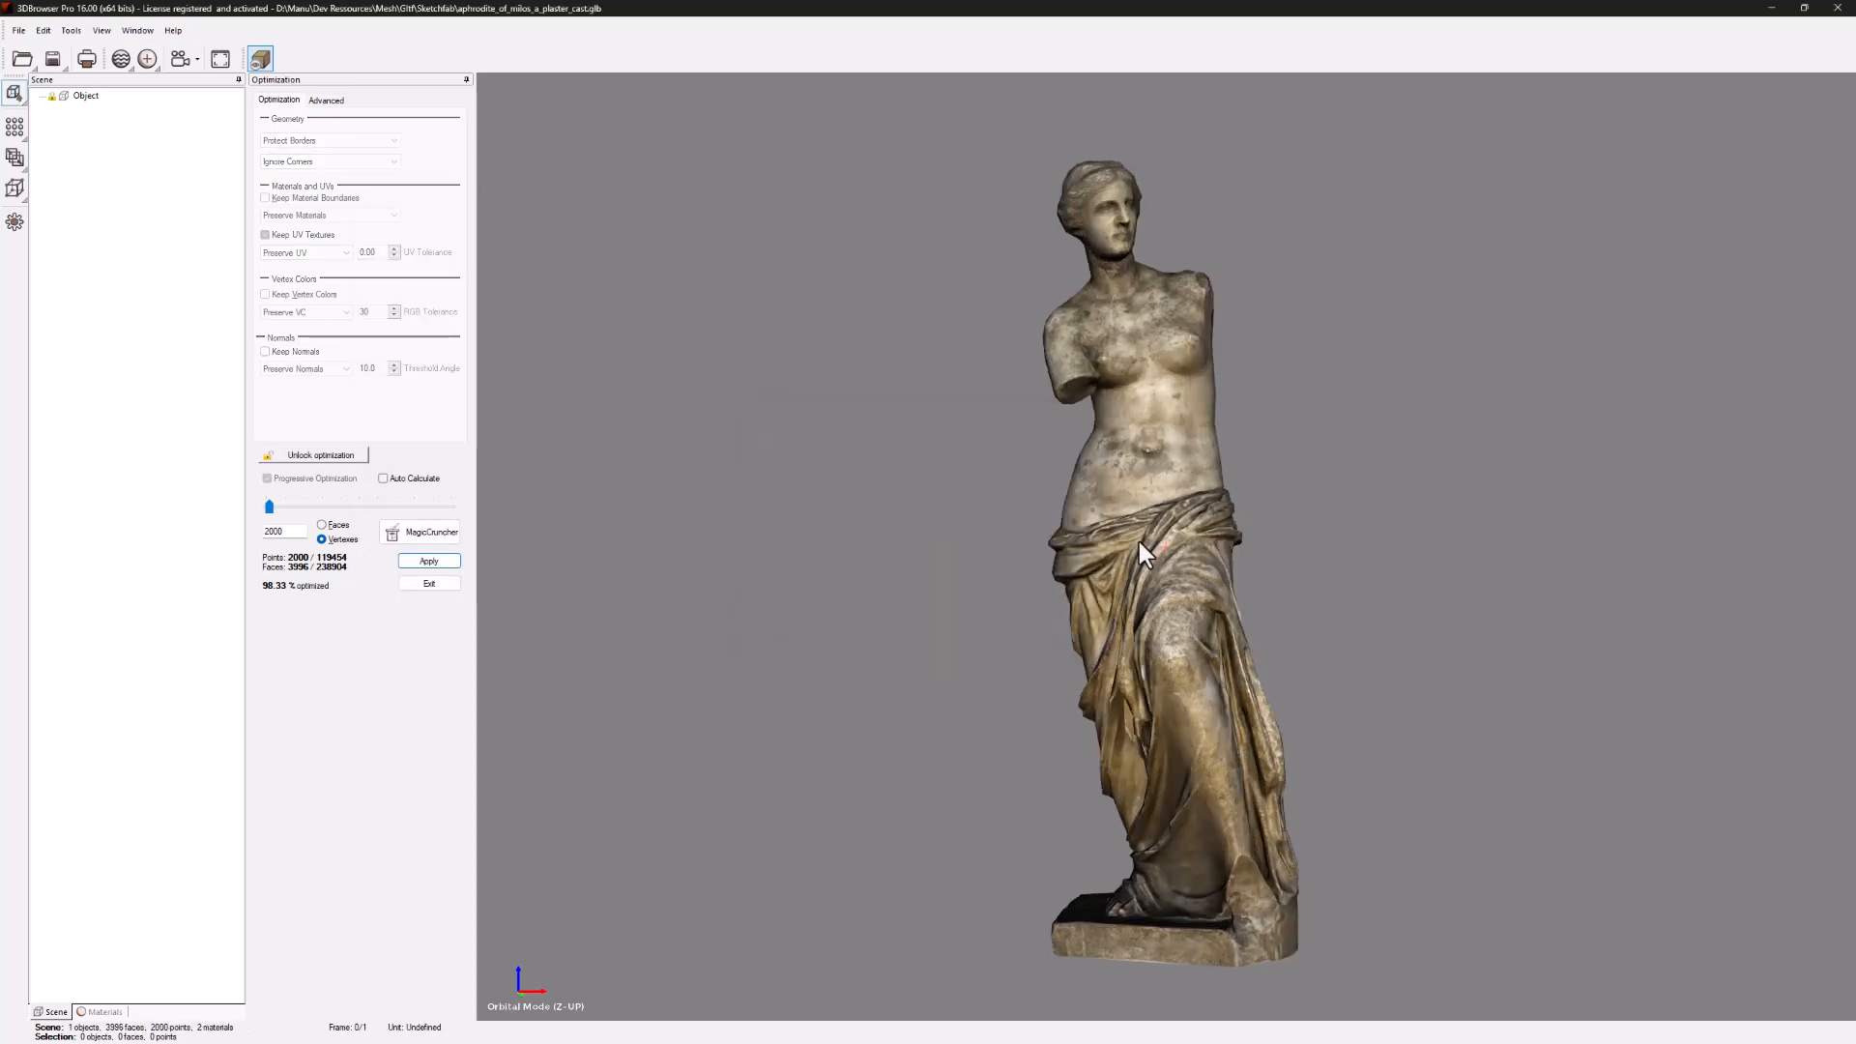
{"action": "key", "text": "ctrl+4"}
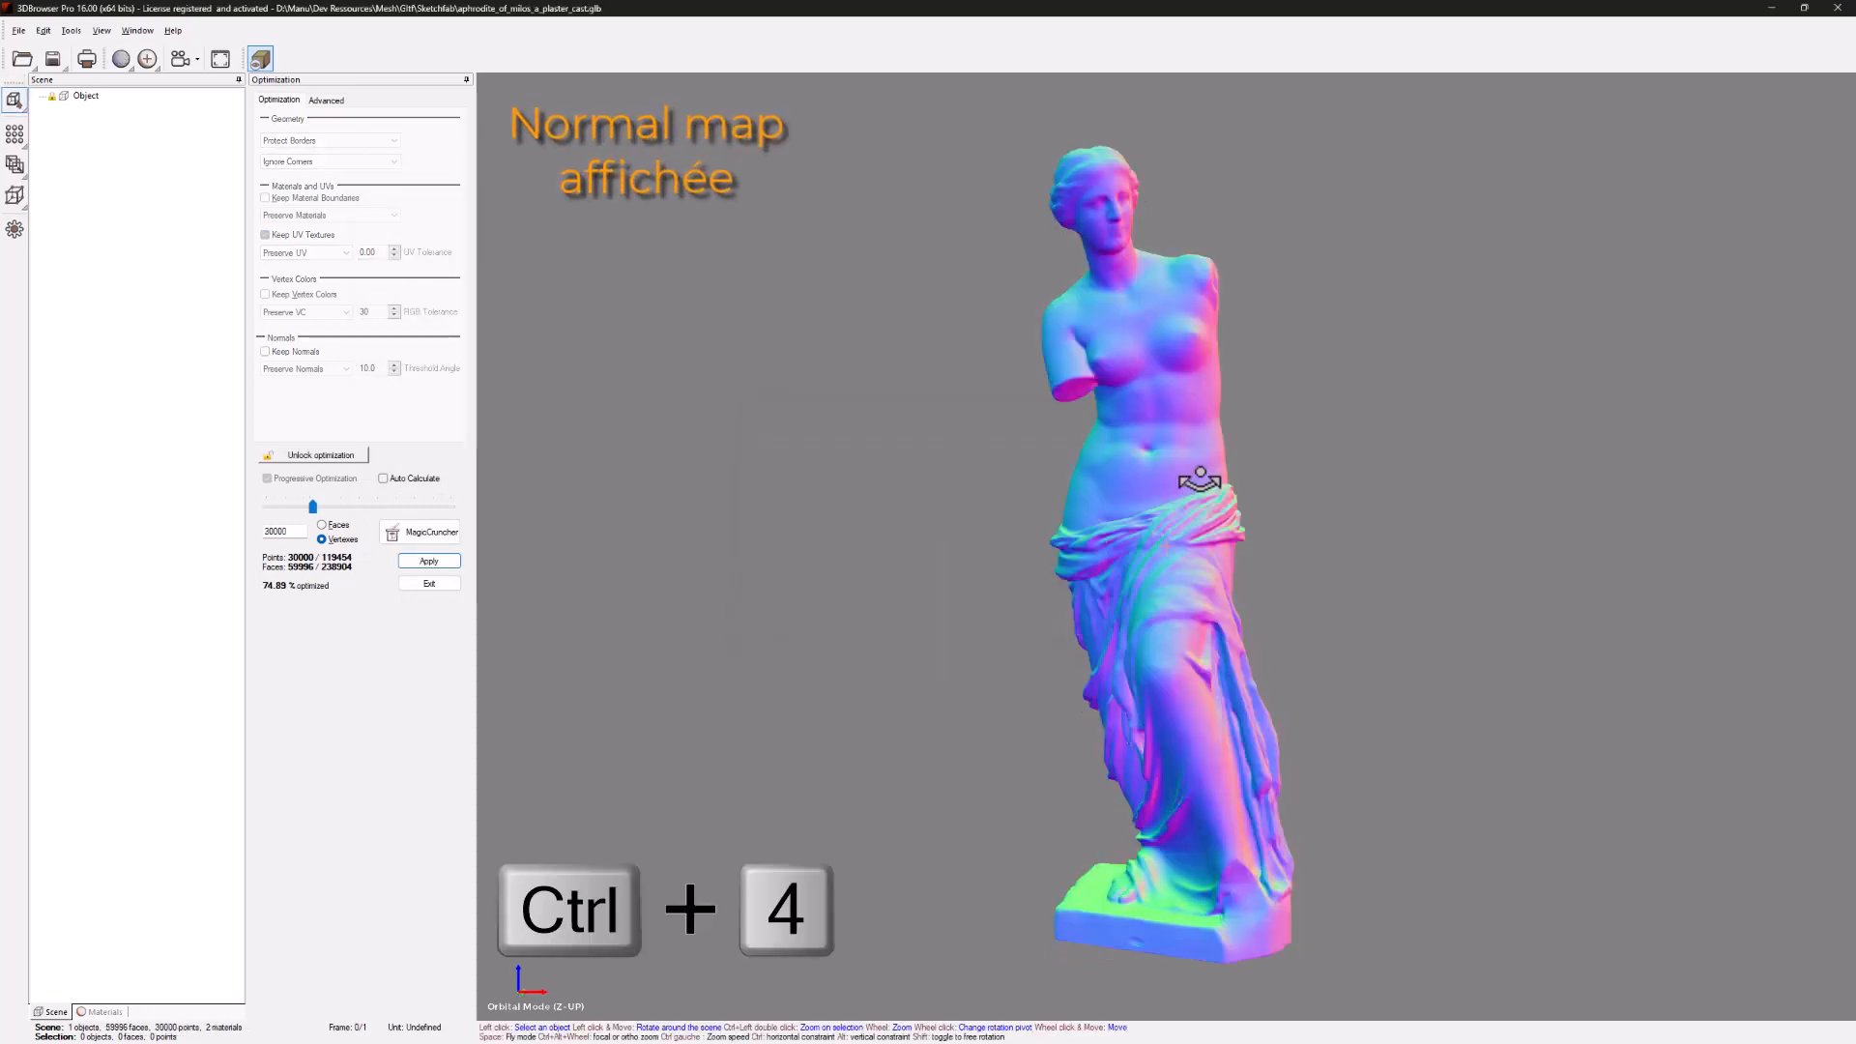
Return the statue's display to Solid and start saving the scene as a GLB glTF file.
{"action": "left_click", "coordinate": [125, 62]}
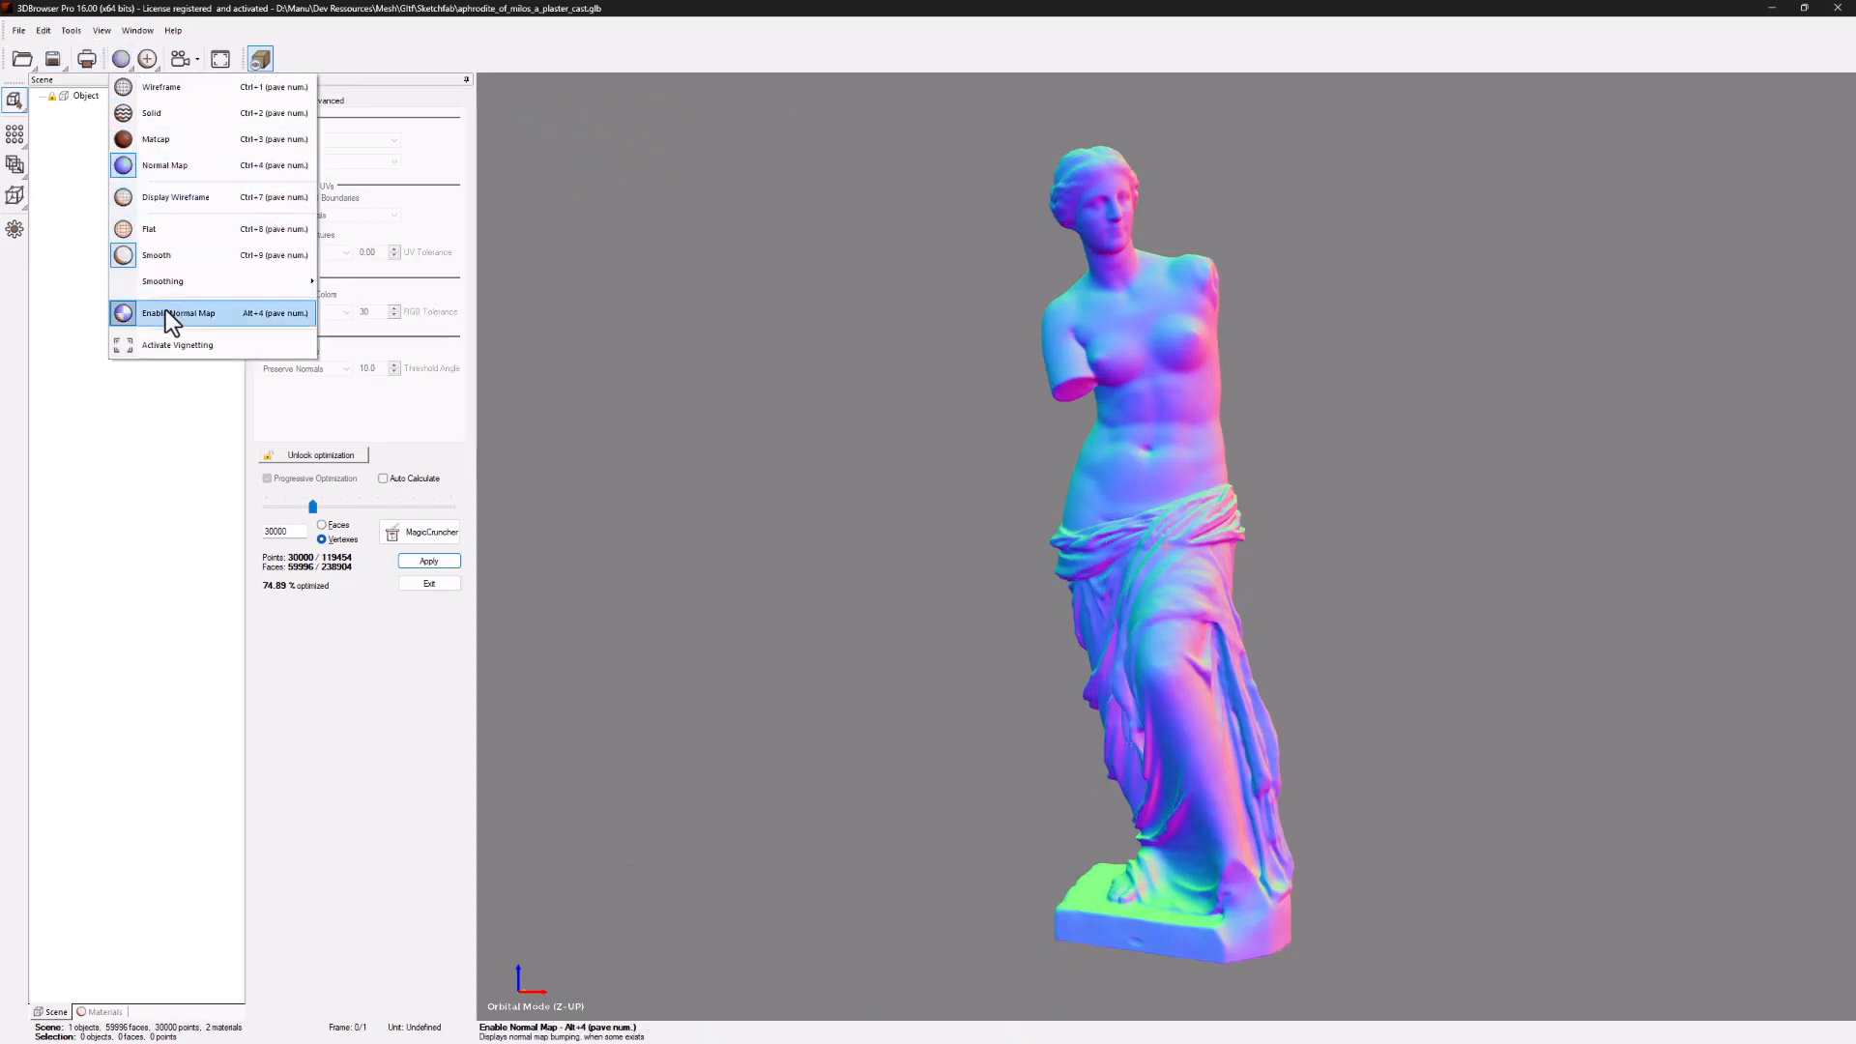
{"action": "left_click", "coordinate": [172, 114]}
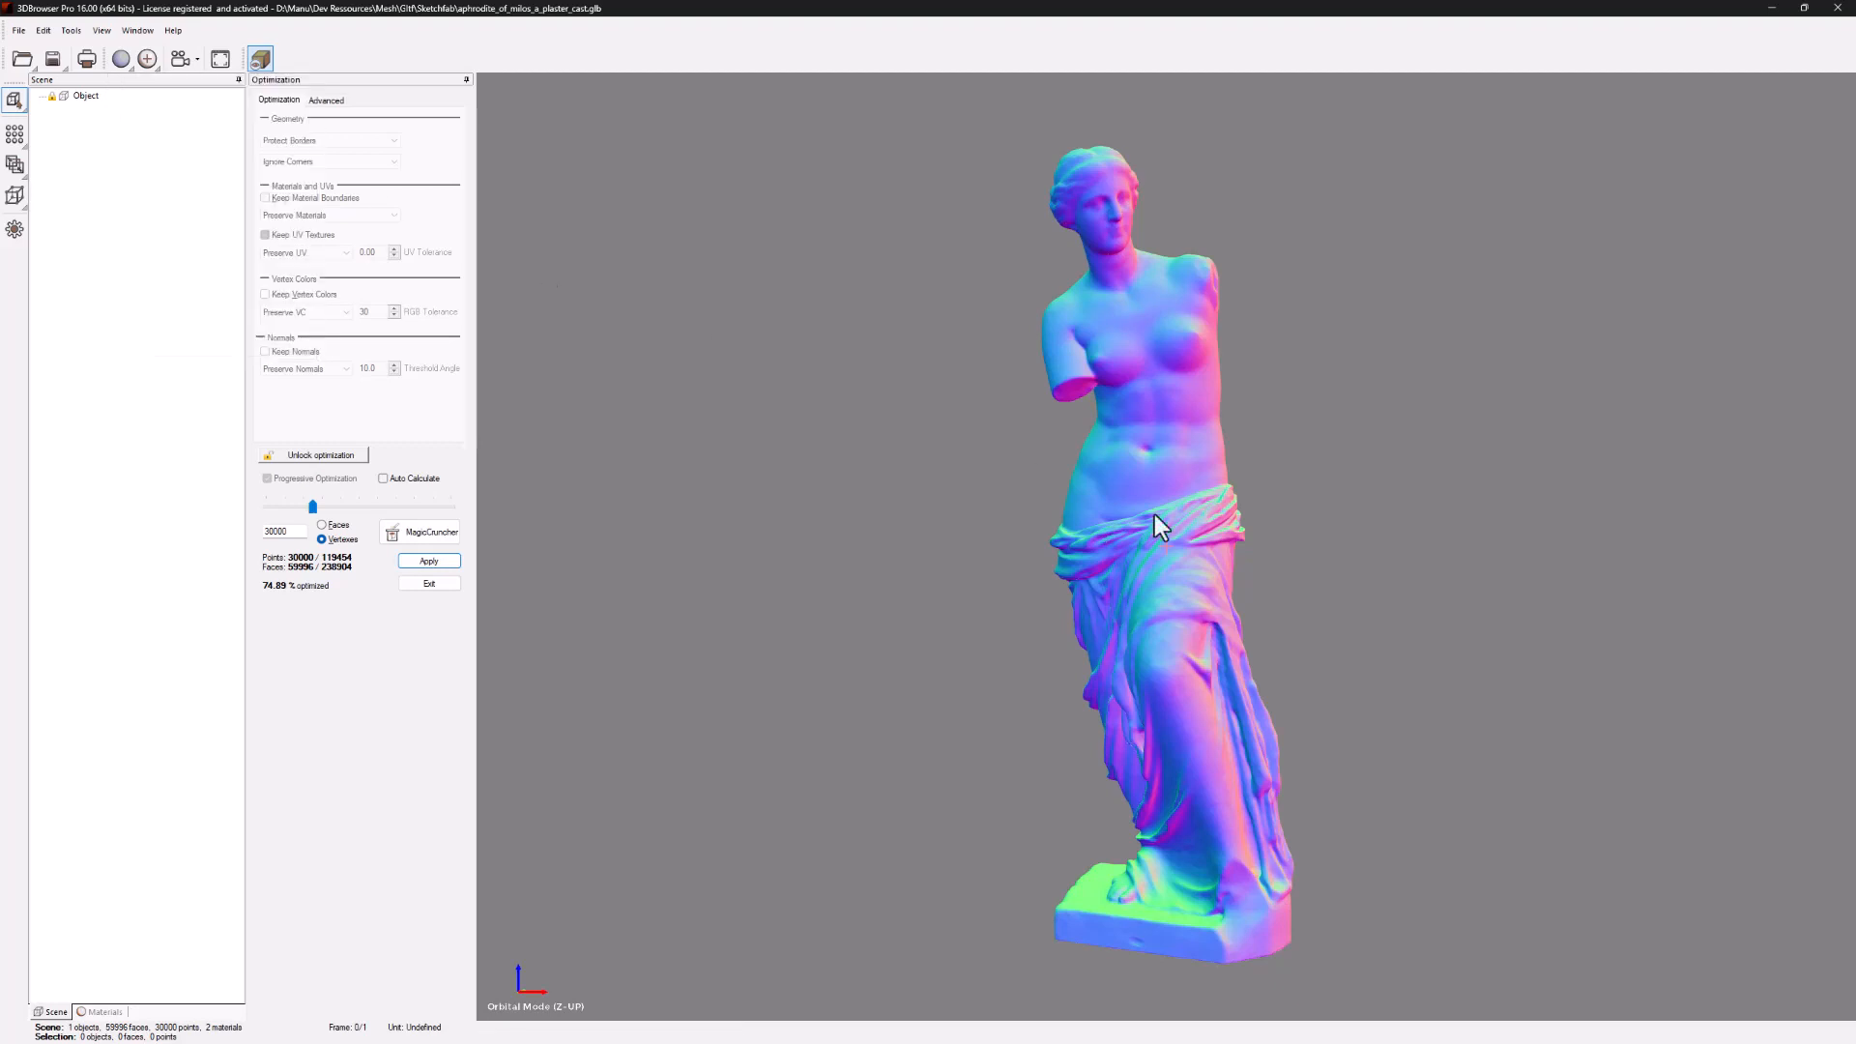
{"action": "left_click", "coordinate": [19, 33]}
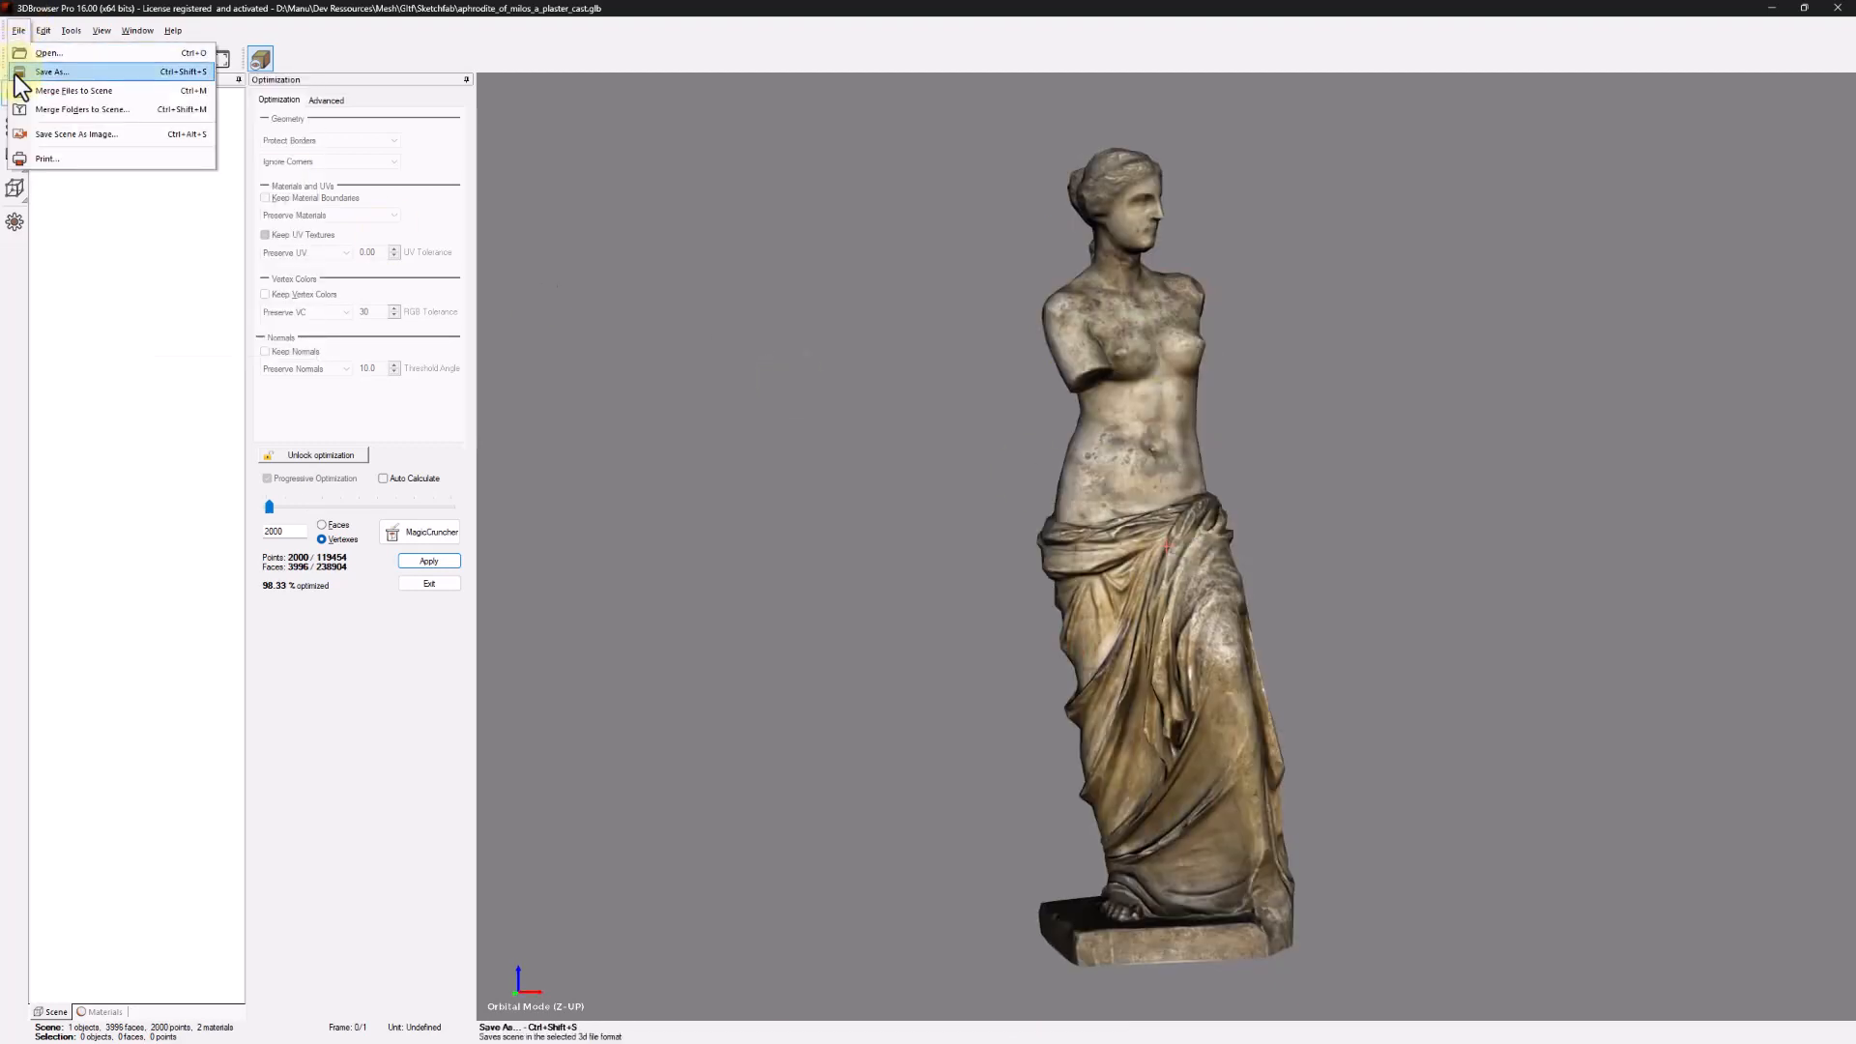
{"action": "left_click", "coordinate": [19, 72]}
{"action": "left_click", "coordinate": [319, 1025]}
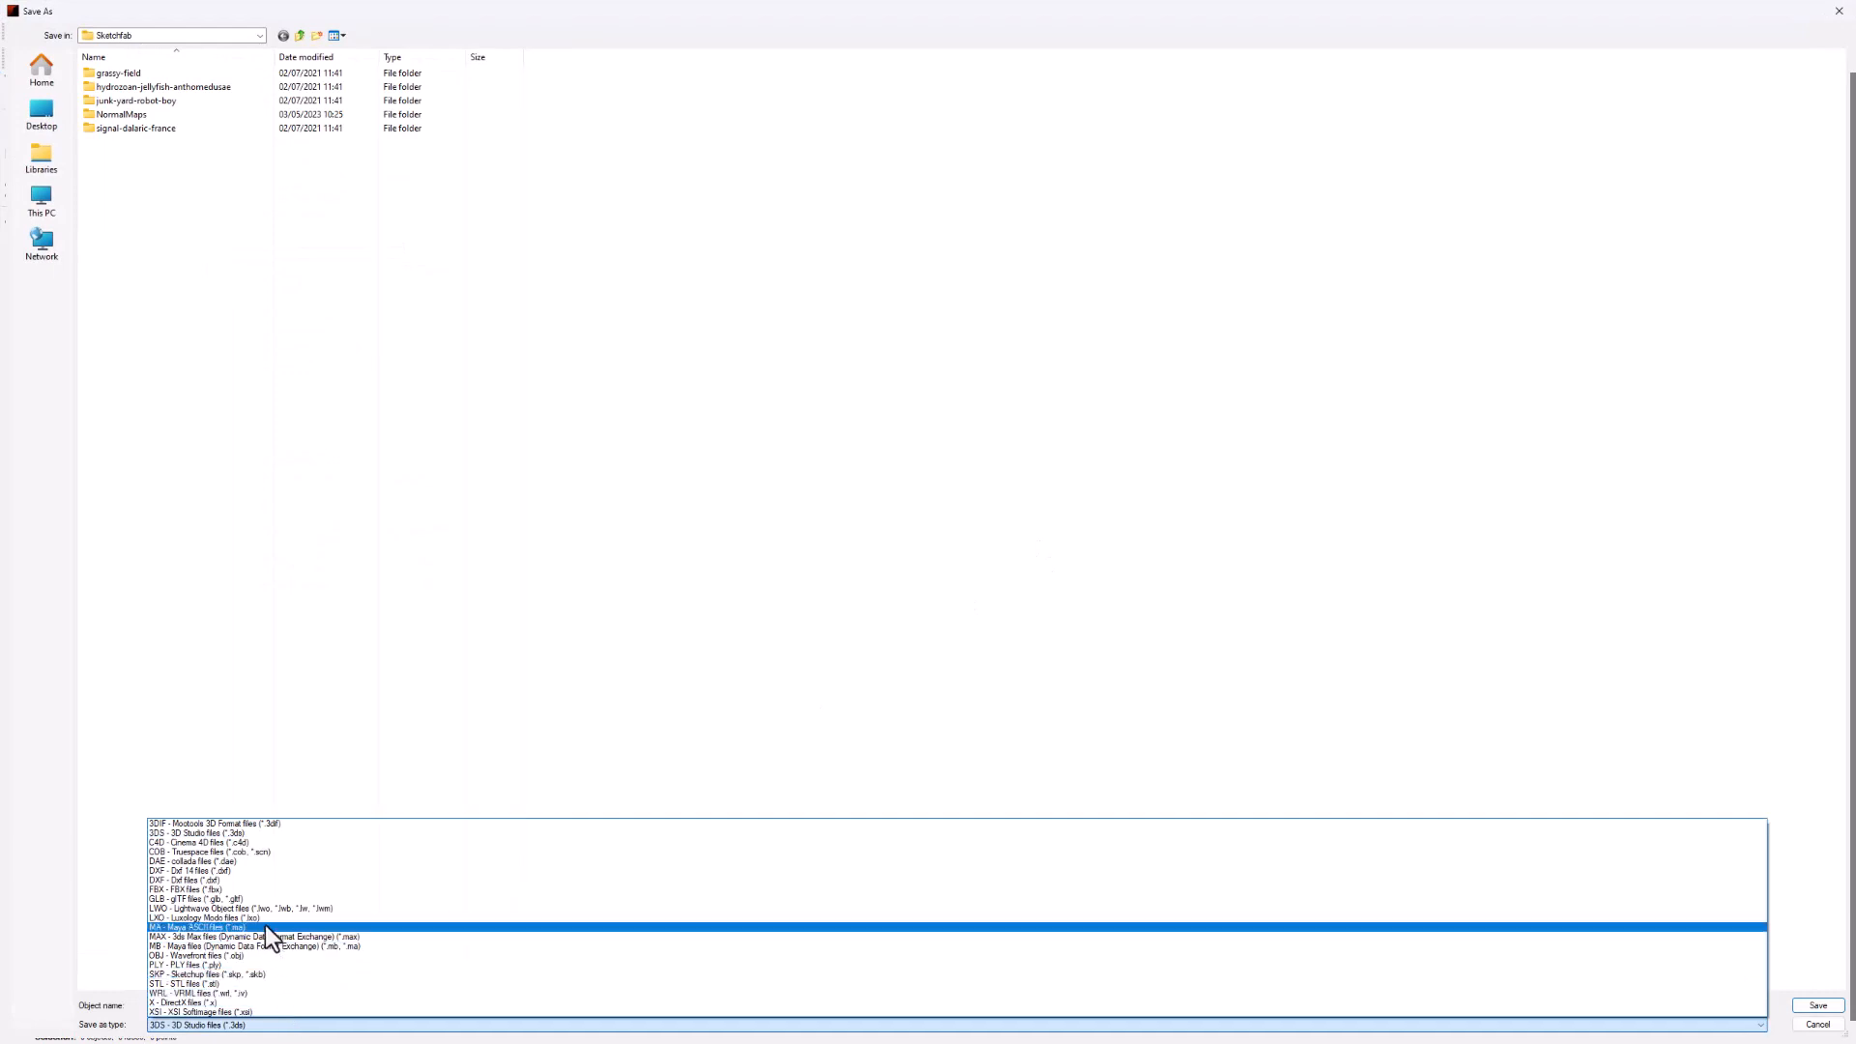
{"action": "left_click", "coordinate": [276, 899]}
Name the export aphrodite_2000 and save it with JPEG conversion except for normal maps and textures with transparencies.
{"action": "left_click", "coordinate": [316, 1006]}
{"action": "key", "text": "Left"}
{"action": "key", "text": "Left"}
{"action": "key", "text": "Left"}
{"action": "key", "text": "Left"}
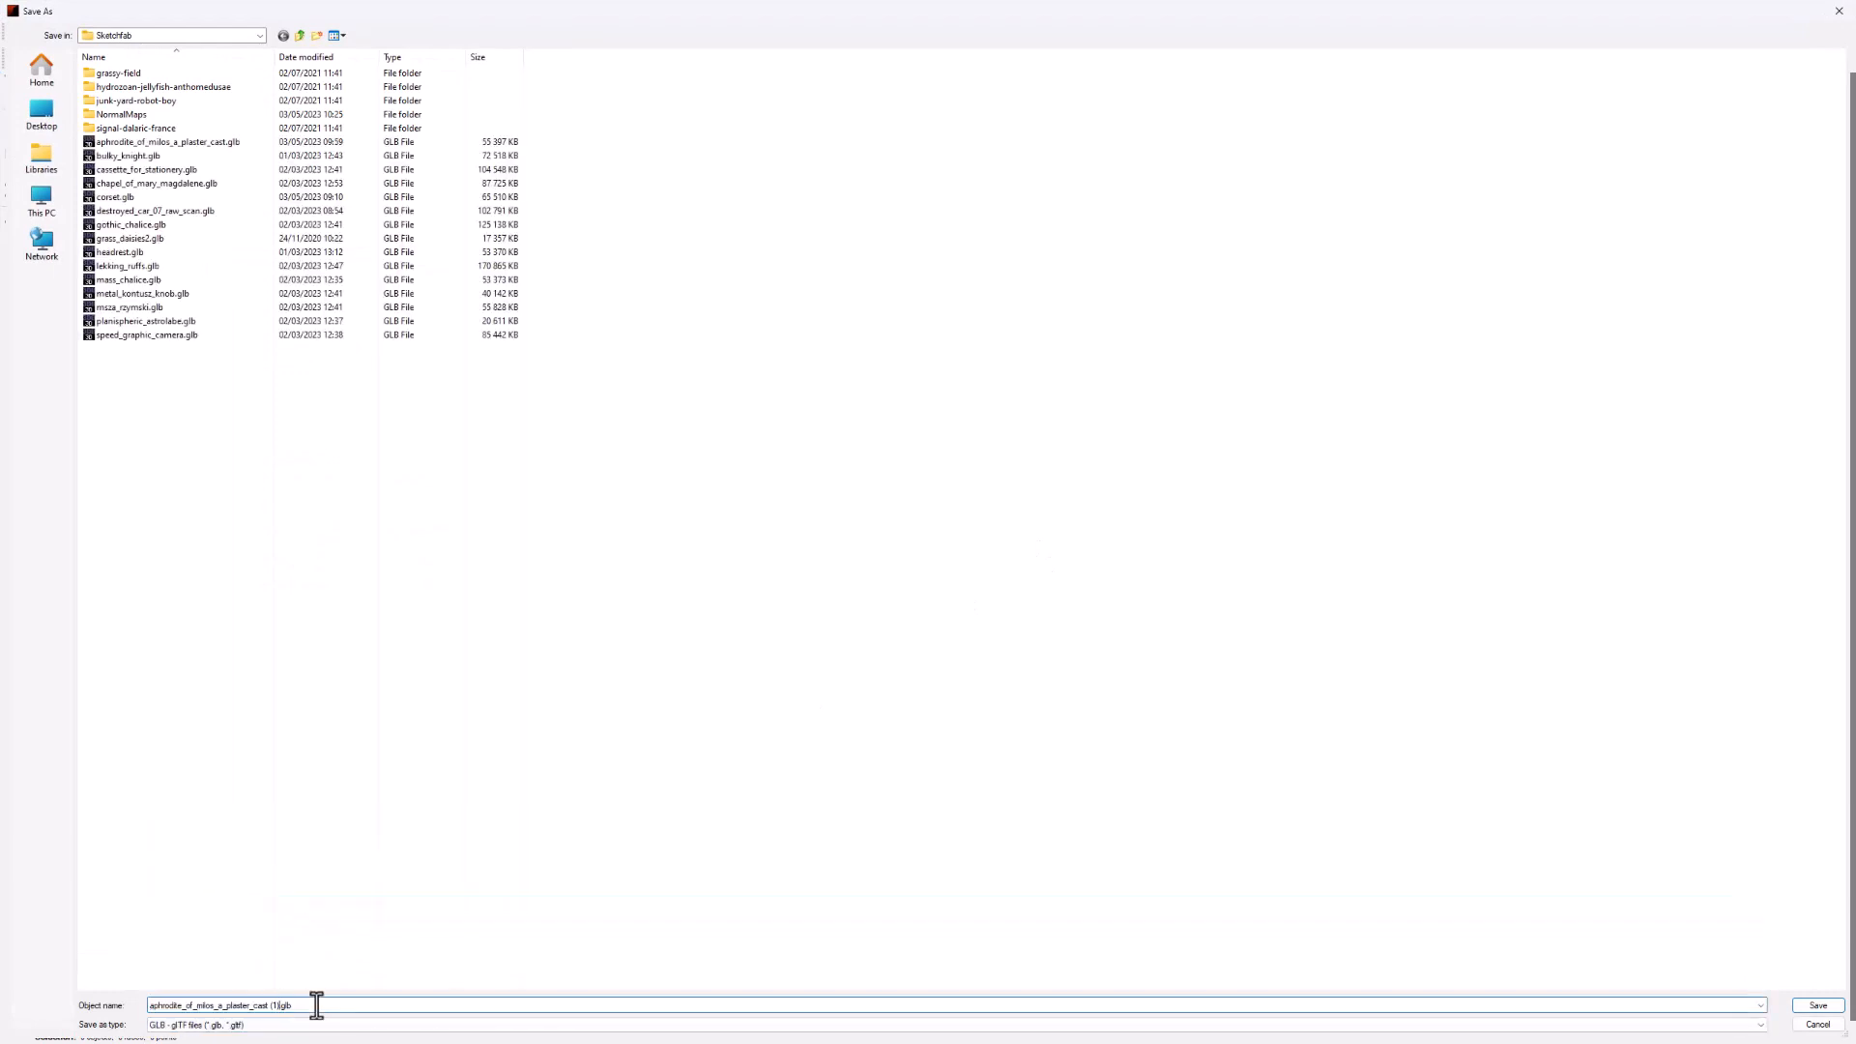
{"action": "key", "text": "shift+Left"}
{"action": "key", "text": "shift+Left"}
{"action": "key", "text": "shift+Left"}
{"action": "key", "text": "shift+Left"}
{"action": "key", "text": "shift+Left"}
{"action": "key", "text": "shift+Left"}
{"action": "key", "text": "shift+Left"}
{"action": "key", "text": "shift+Left"}
{"action": "key", "text": "shift+Left"}
{"action": "key", "text": "shift+Left"}
{"action": "key", "text": "shift+Left"}
{"action": "key", "text": "shift+Left"}
{"action": "key", "text": "shift+Left"}
{"action": "key", "text": "shift+Left"}
{"action": "key", "text": "shift+Left"}
{"action": "key", "text": "shift+Left"}
{"action": "key", "text": "shift+Left"}
{"action": "key", "text": "shift+Left"}
{"action": "key", "text": "shift+Left"}
{"action": "key", "text": "shift+Left"}
{"action": "type", "text": "2000"}
{"action": "key", "text": "Return"}
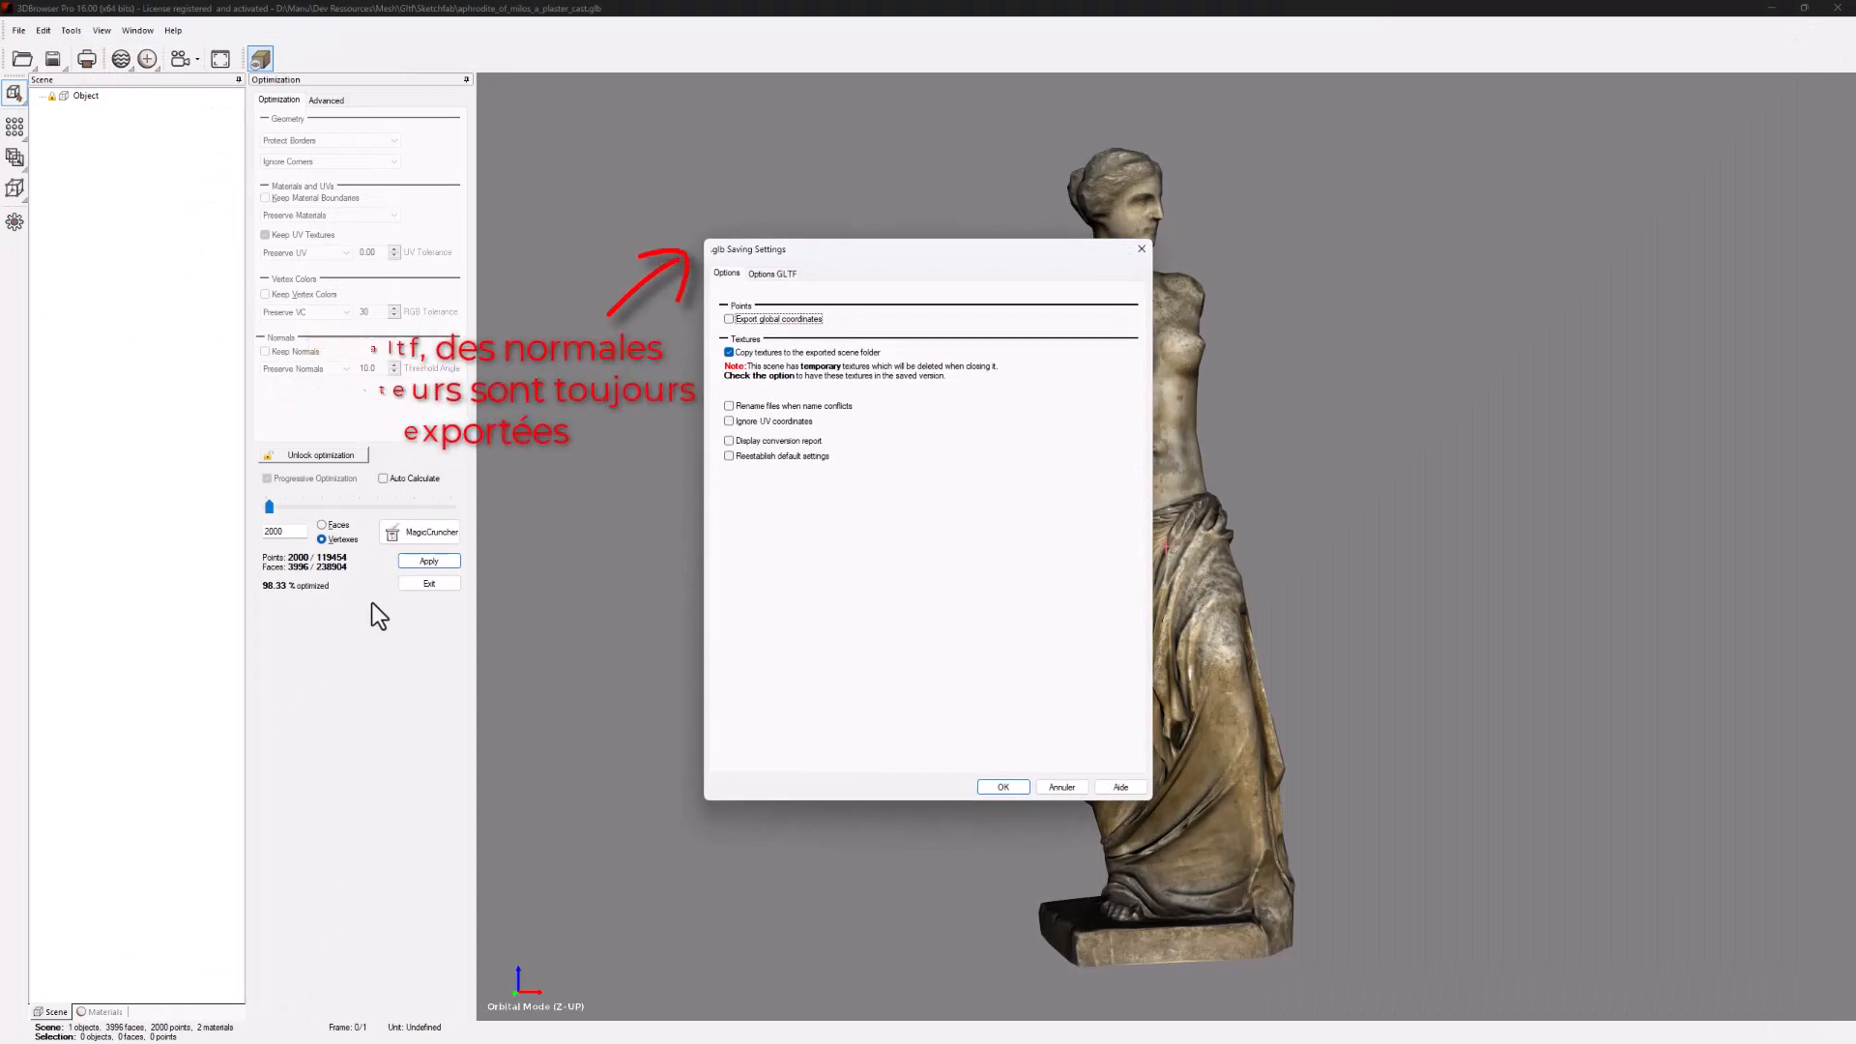
{"action": "left_click", "coordinate": [773, 274]}
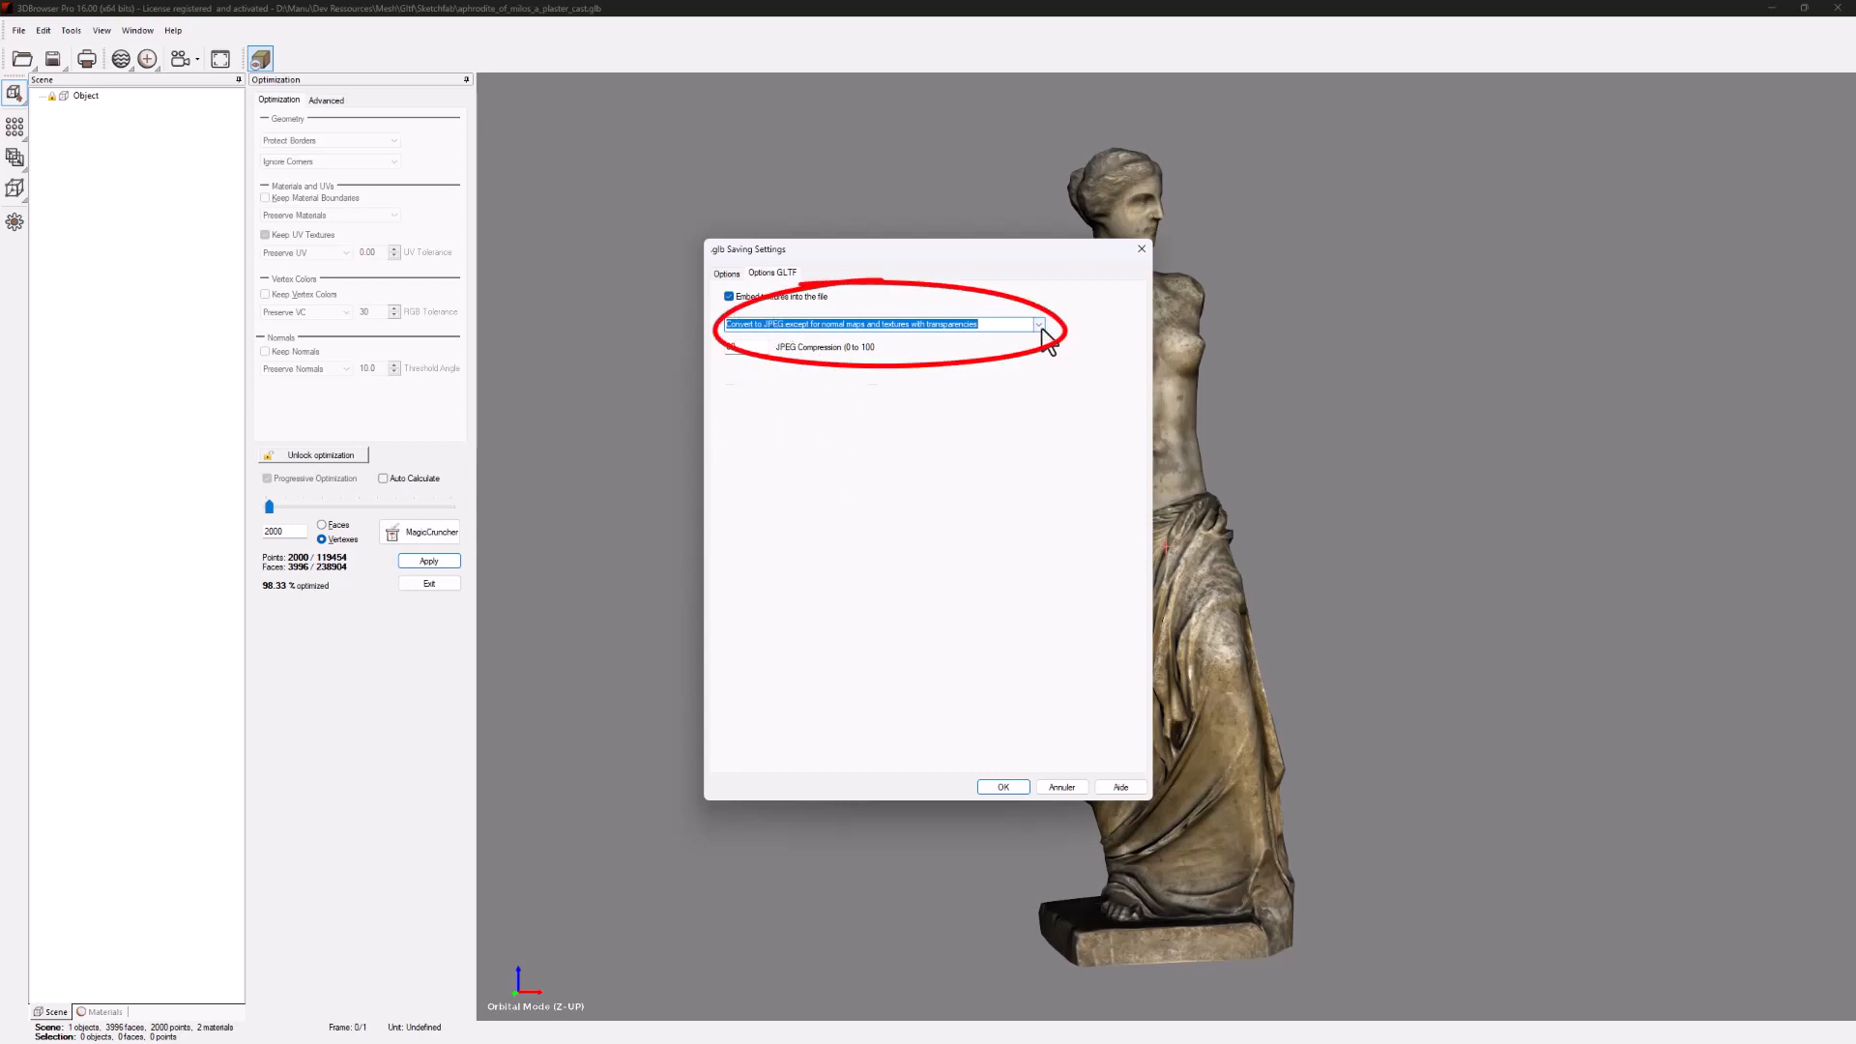
{"action": "left_click", "coordinate": [1003, 787]}
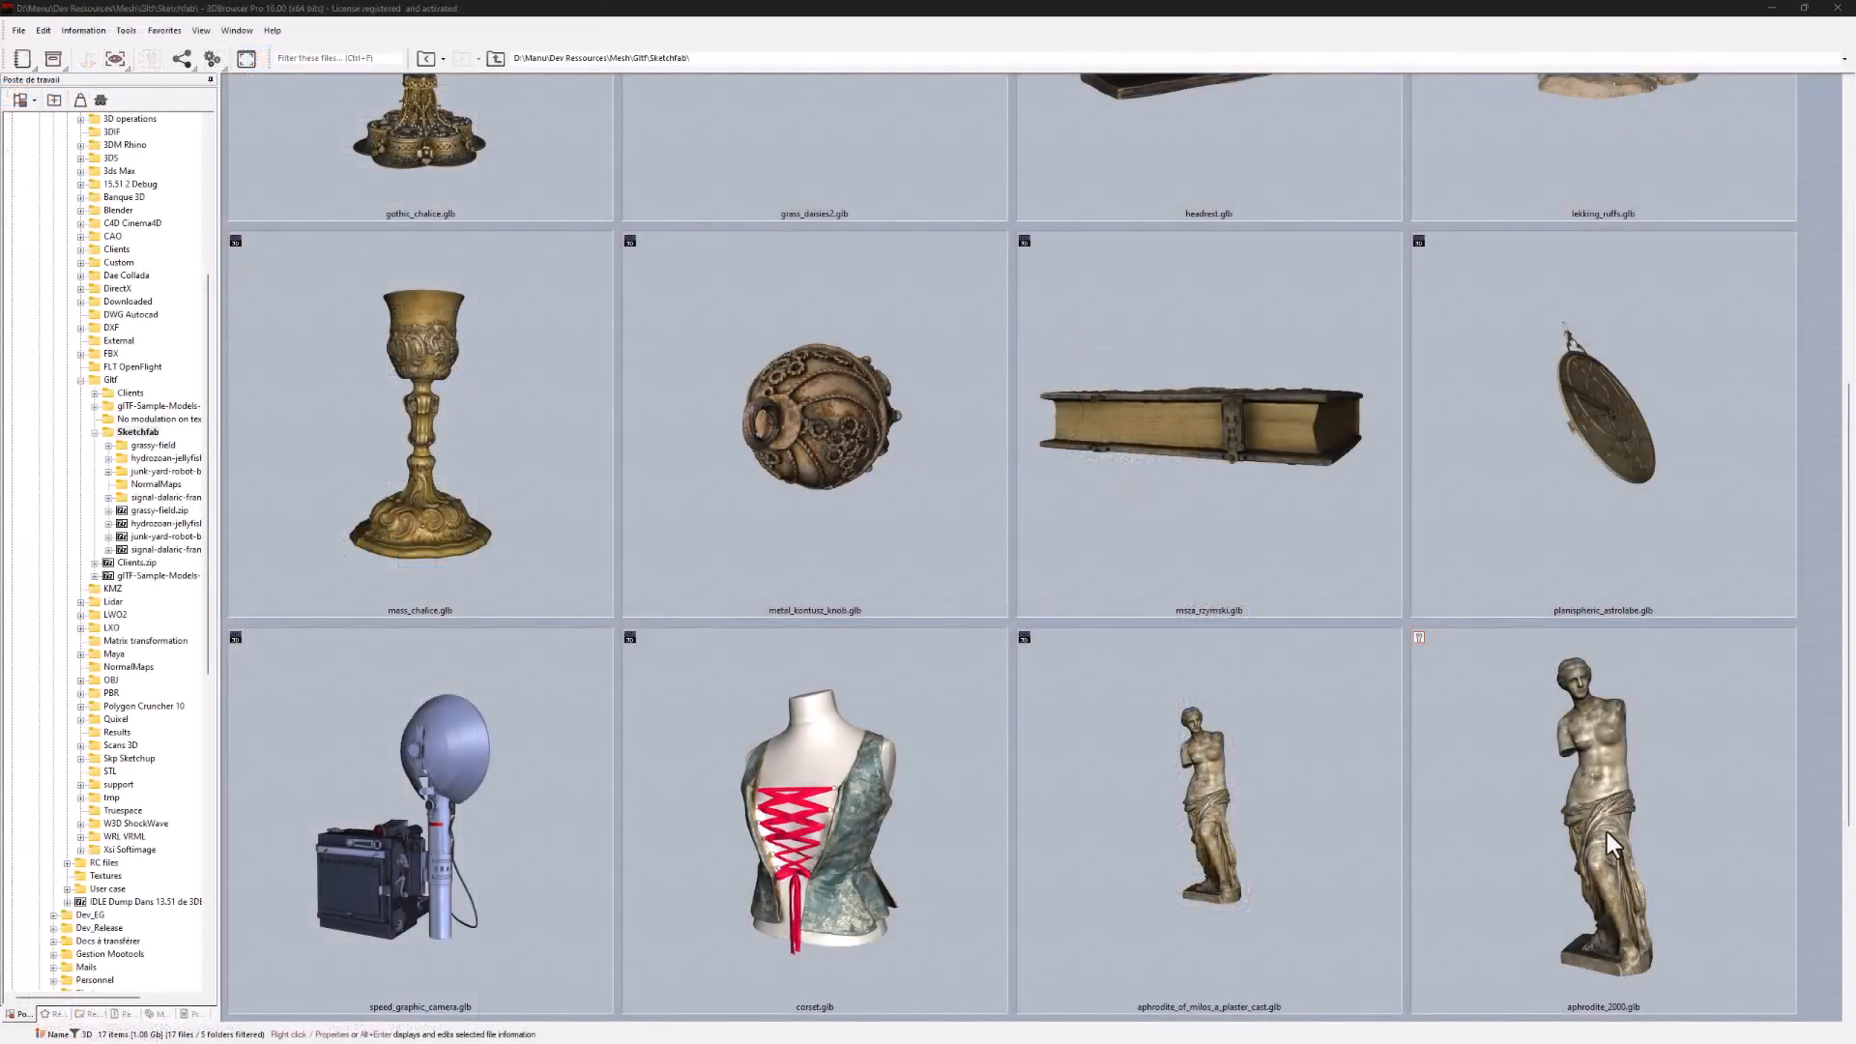
Upload aphrodite_2000.glb from the Sketchfab folder to the Sketchfab website in Firefox and open its 3D settings.
{"action": "left_click", "coordinate": [1663, 785]}
{"action": "left_click_drag", "start_coordinate": [1661, 790], "coordinate": [1543, 861]}
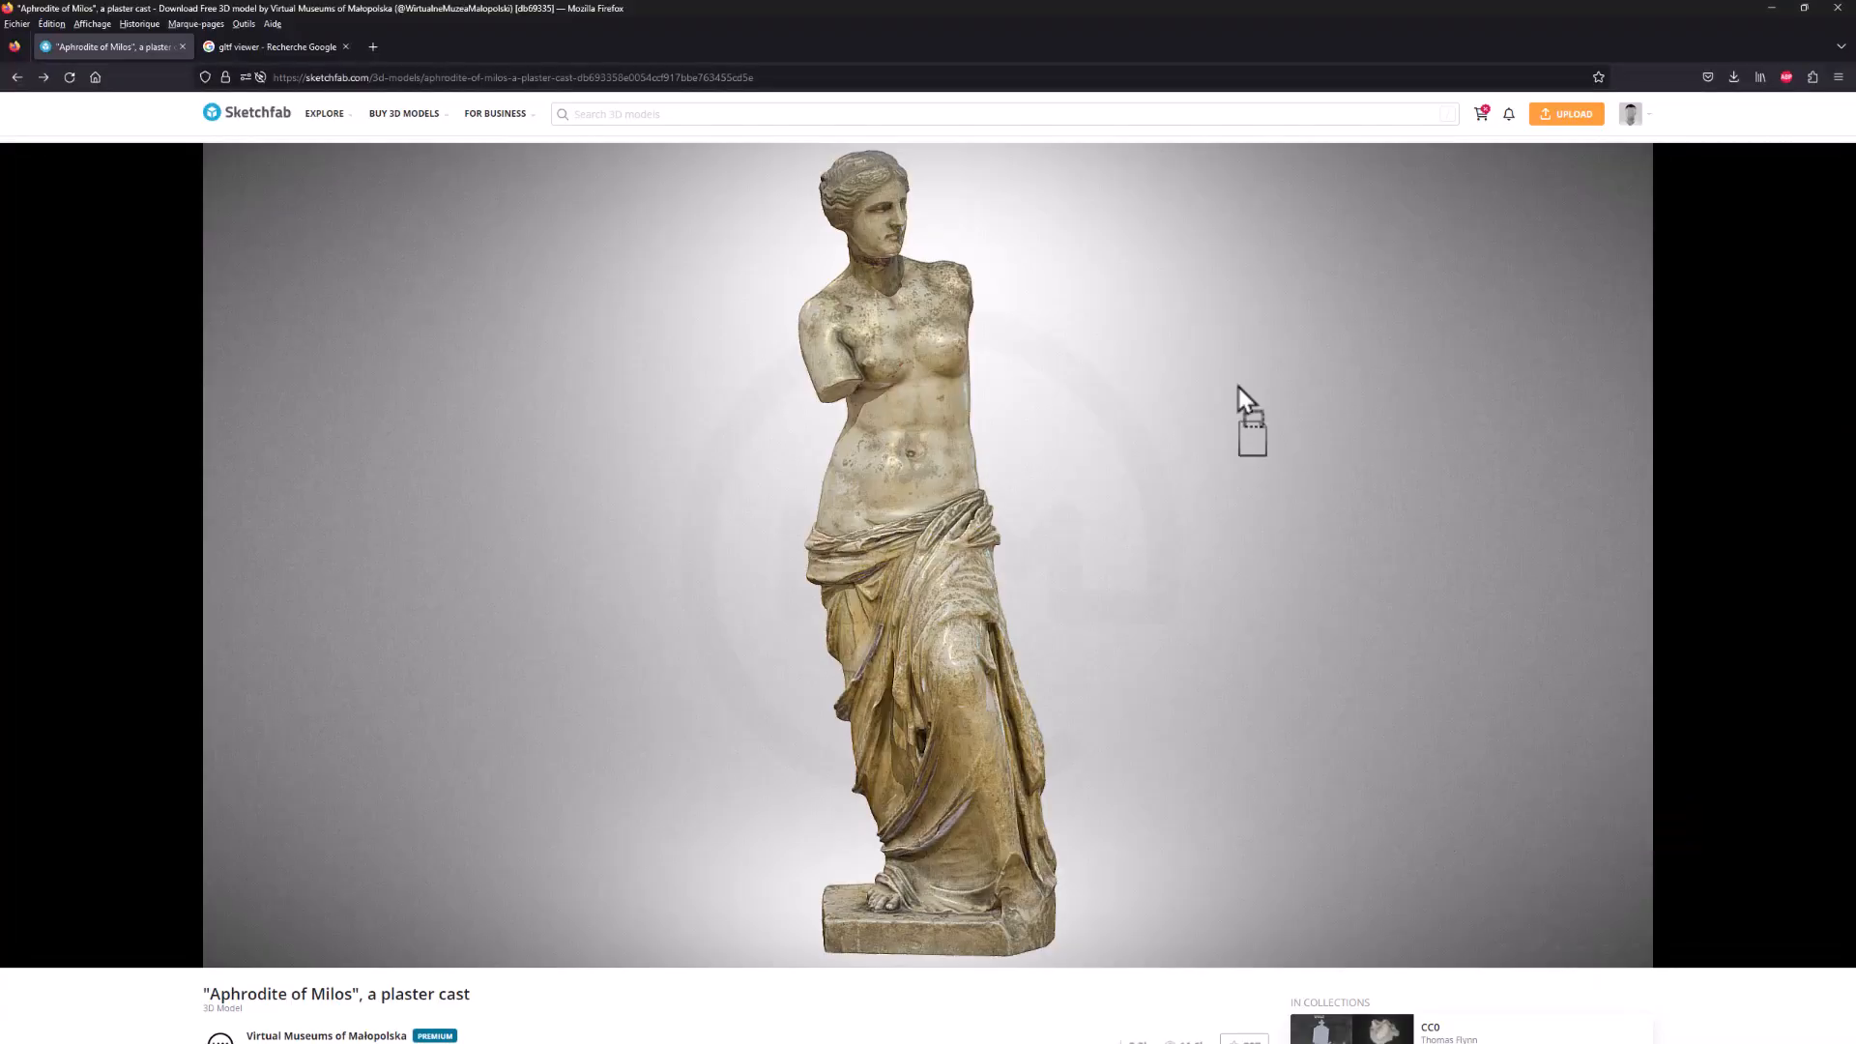
{"action": "left_click_drag", "start_coordinate": [1243, 403], "coordinate": [1280, 128]}
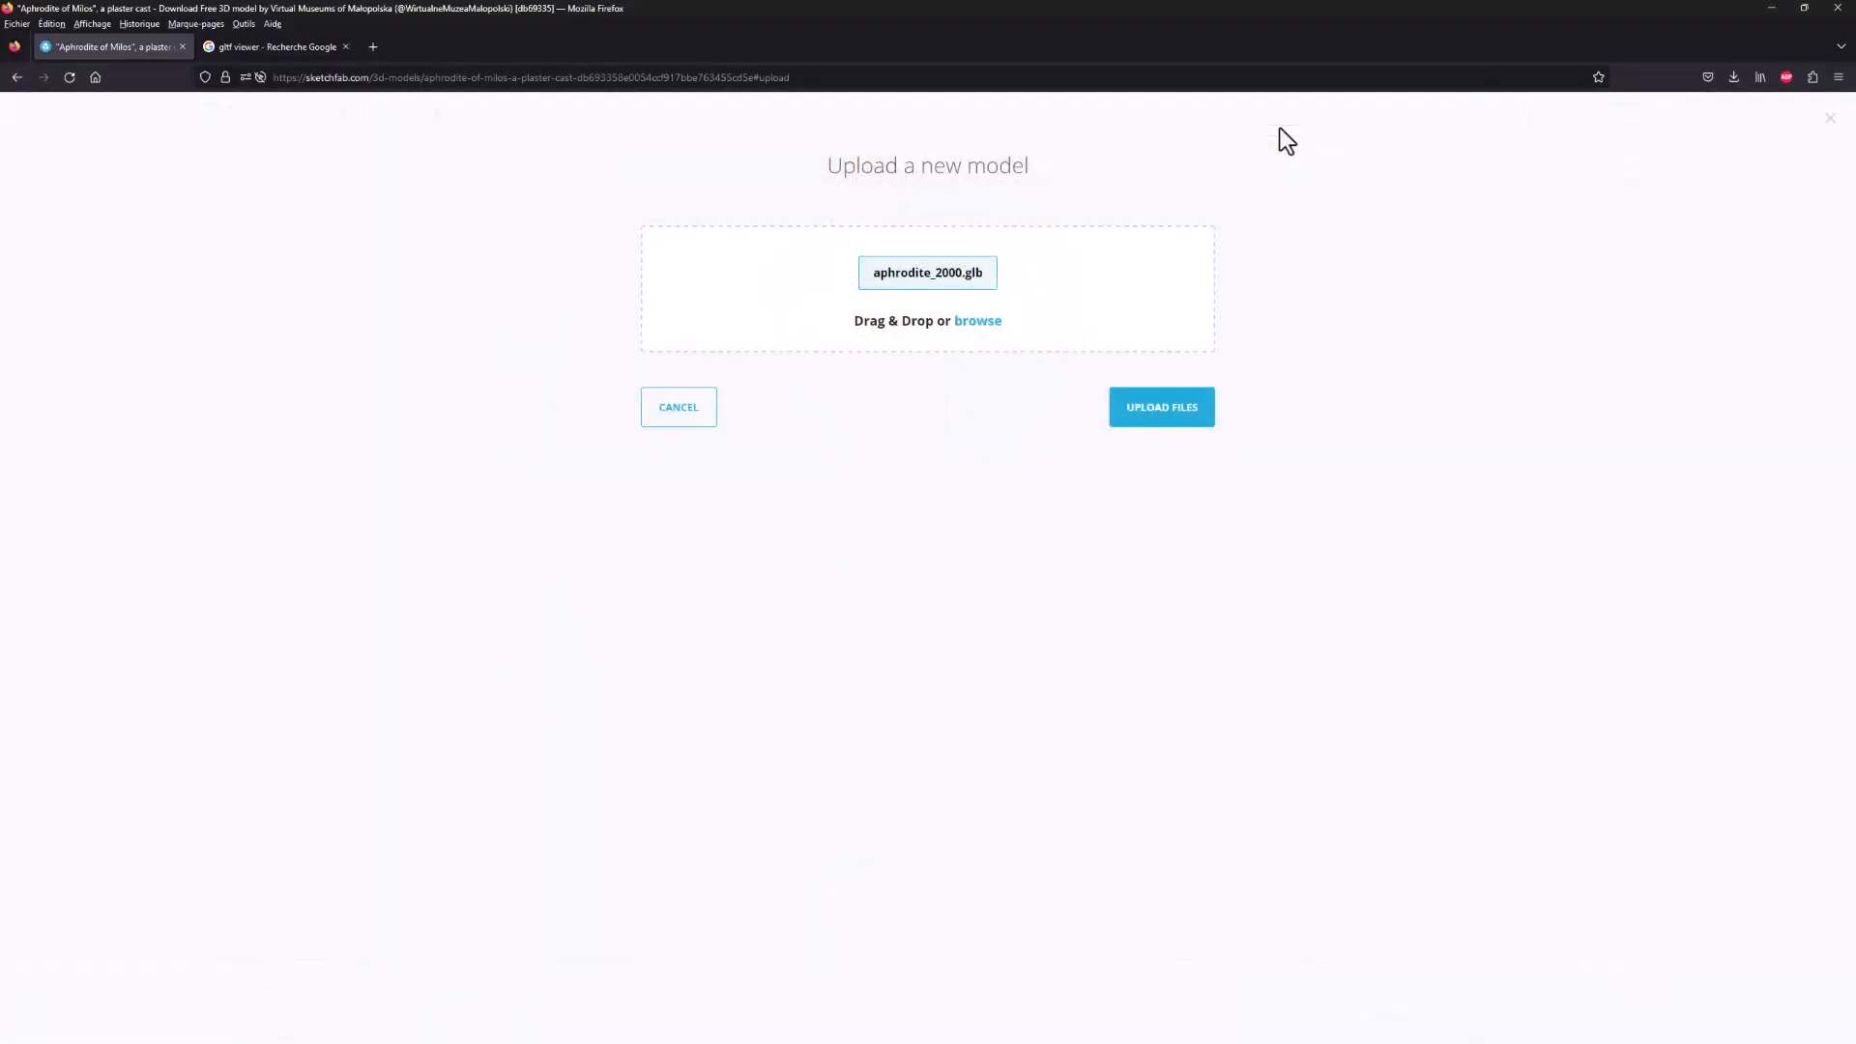
{"action": "left_click", "coordinate": [1158, 414]}
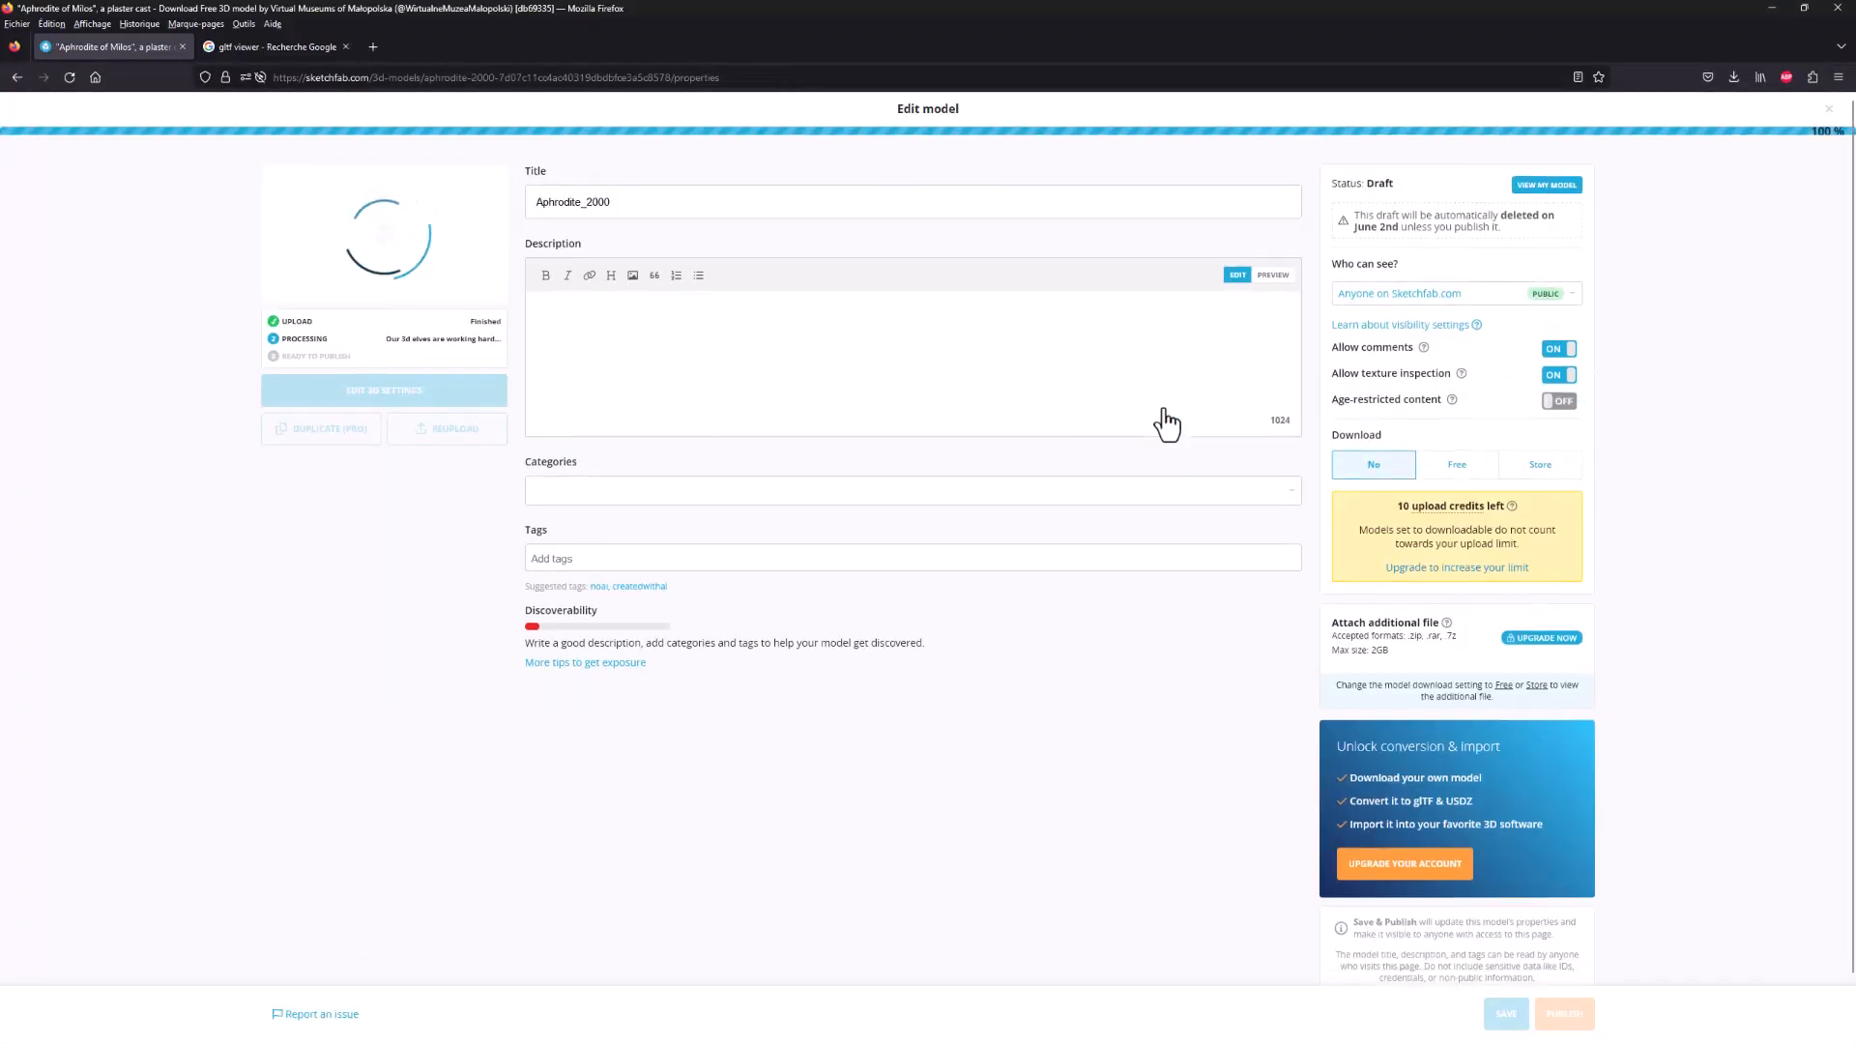
{"action": "left_click", "coordinate": [359, 392]}
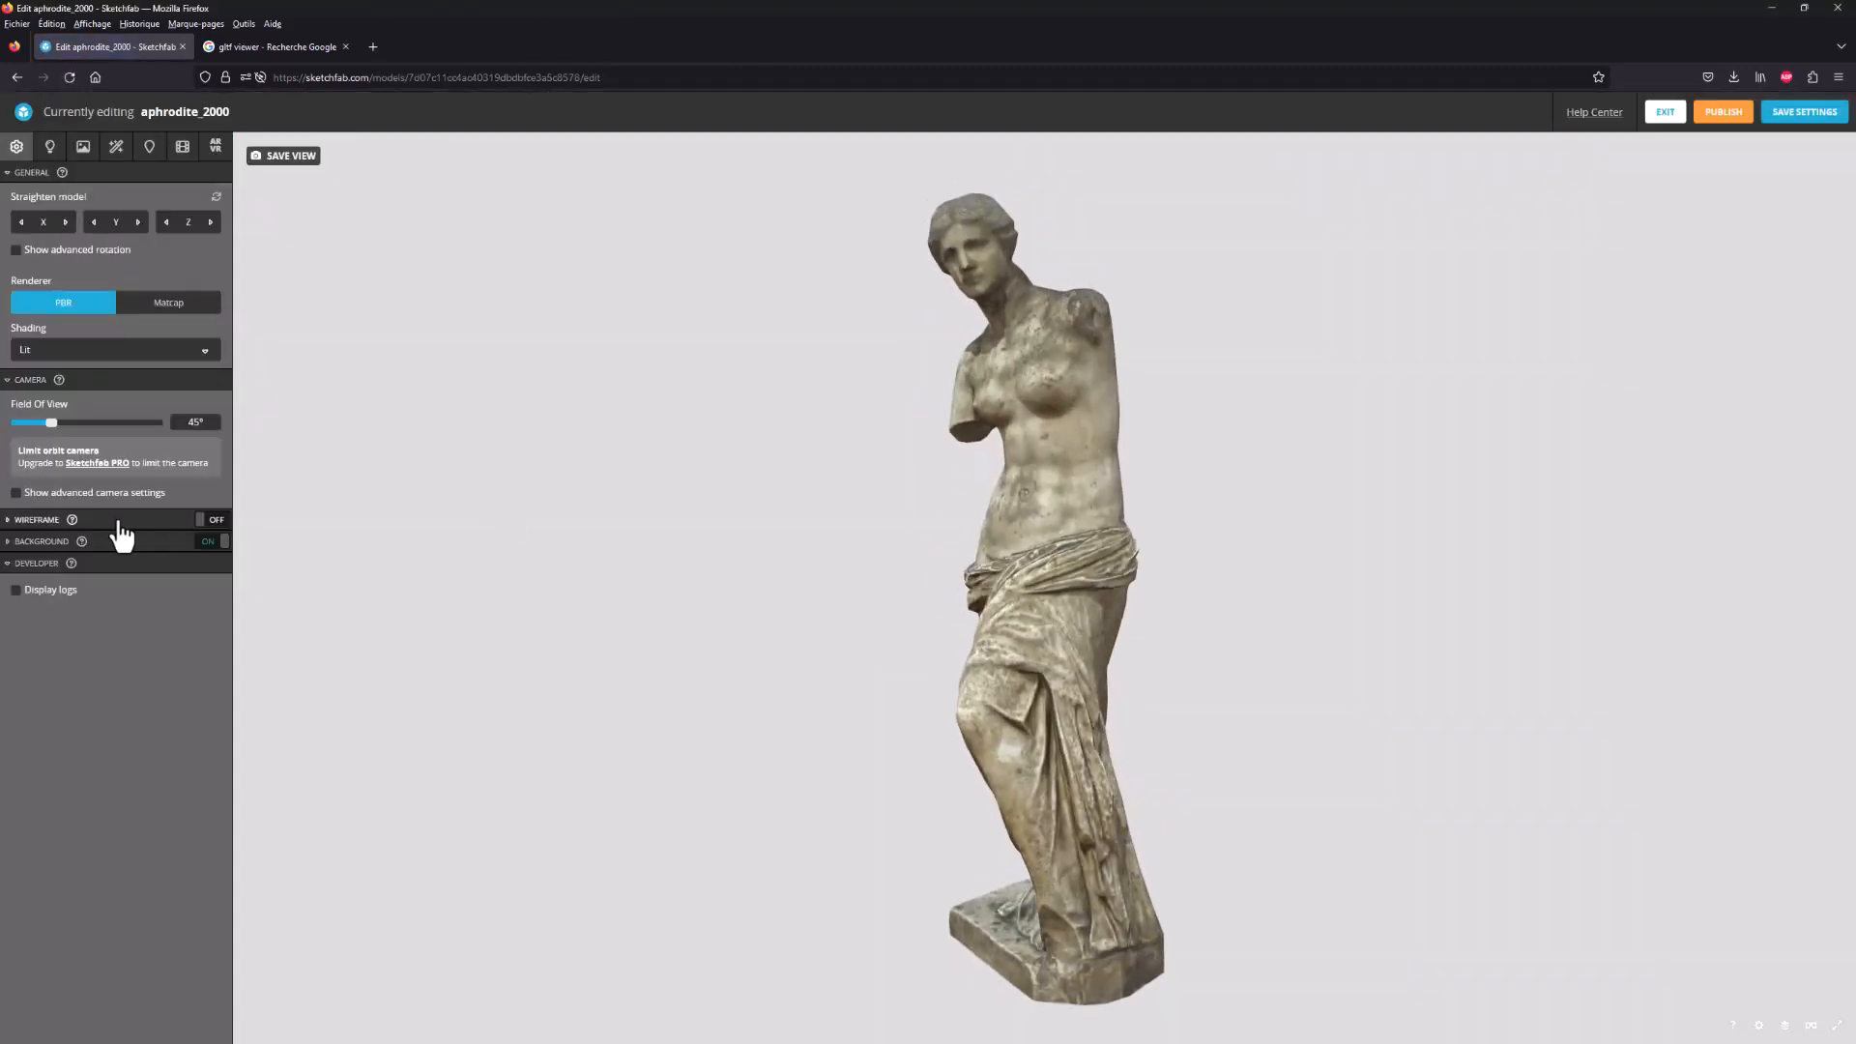
Check the uploaded statue's wireframe, zoom in on its body, and toggle its material's normal map to compare the detail.
{"action": "left_click", "coordinate": [205, 522]}
{"action": "left_click", "coordinate": [206, 522]}
{"action": "left_click", "coordinate": [83, 145]}
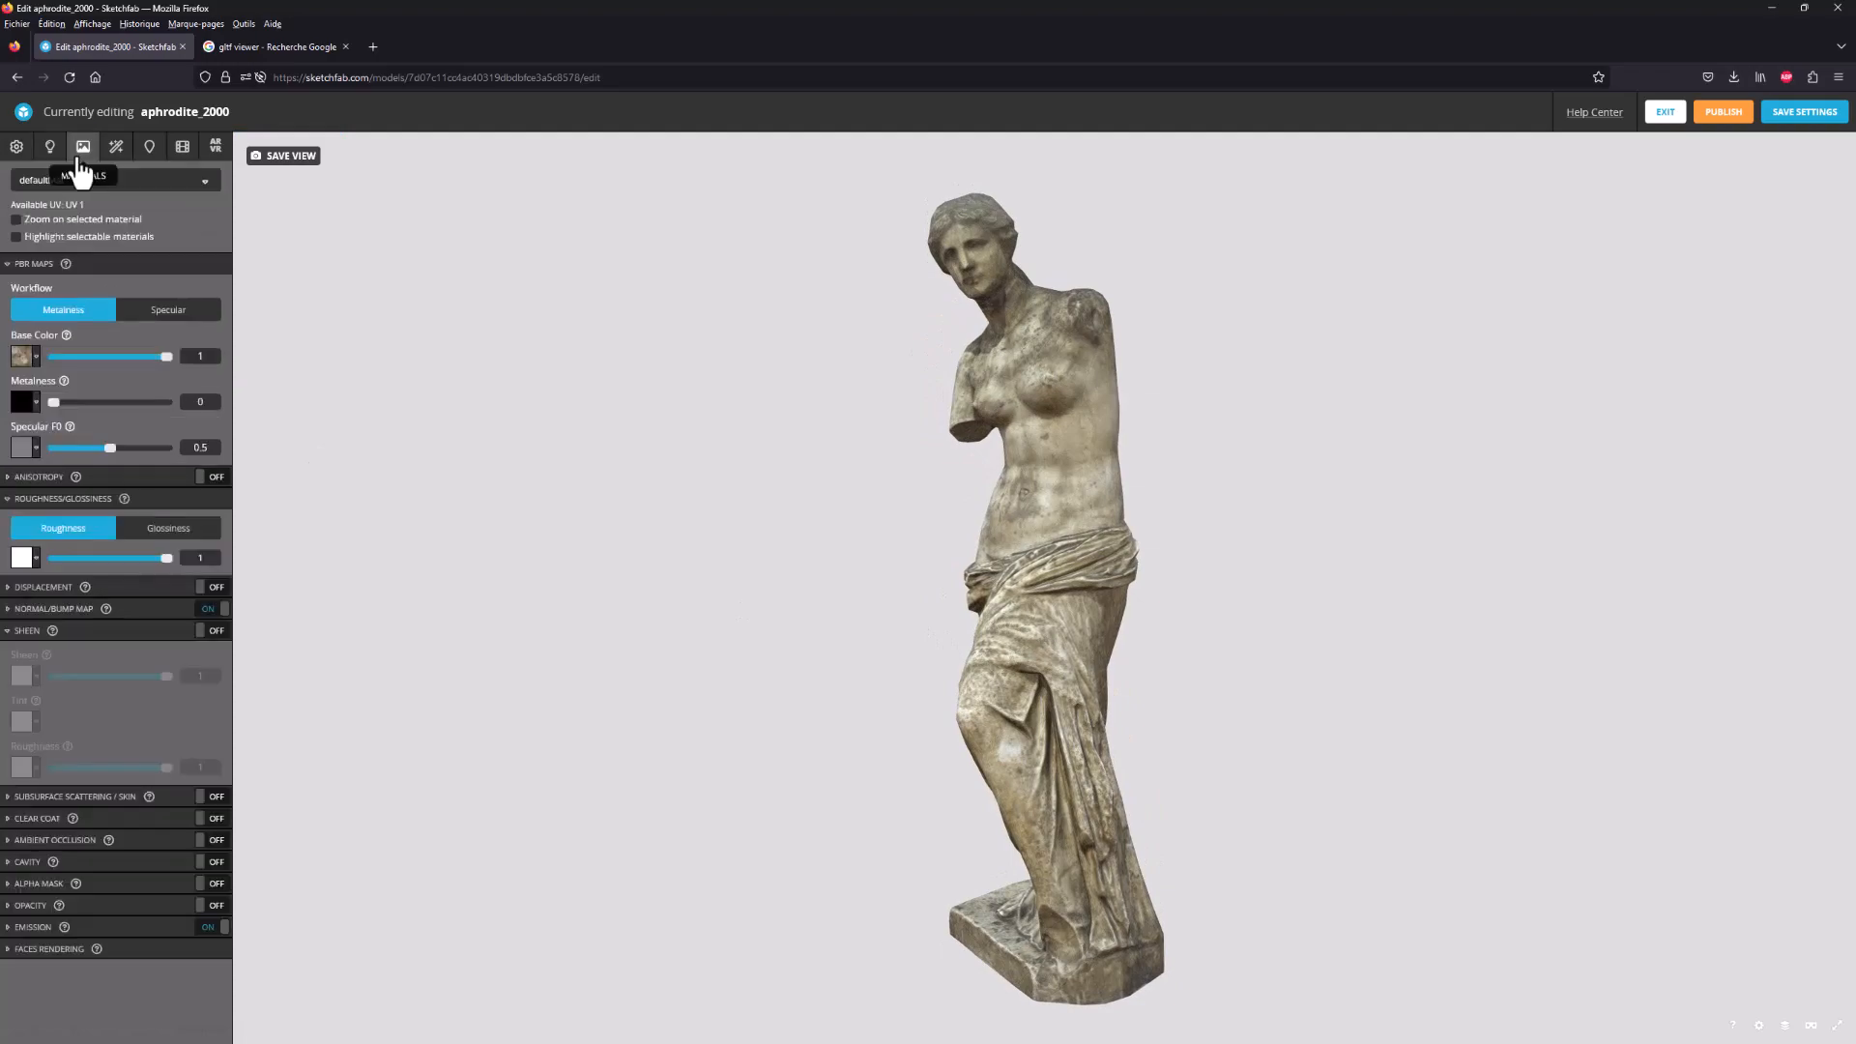
{"action": "scroll", "coordinate": [1058, 561], "scroll_direction": "up", "scroll_amount": 5}
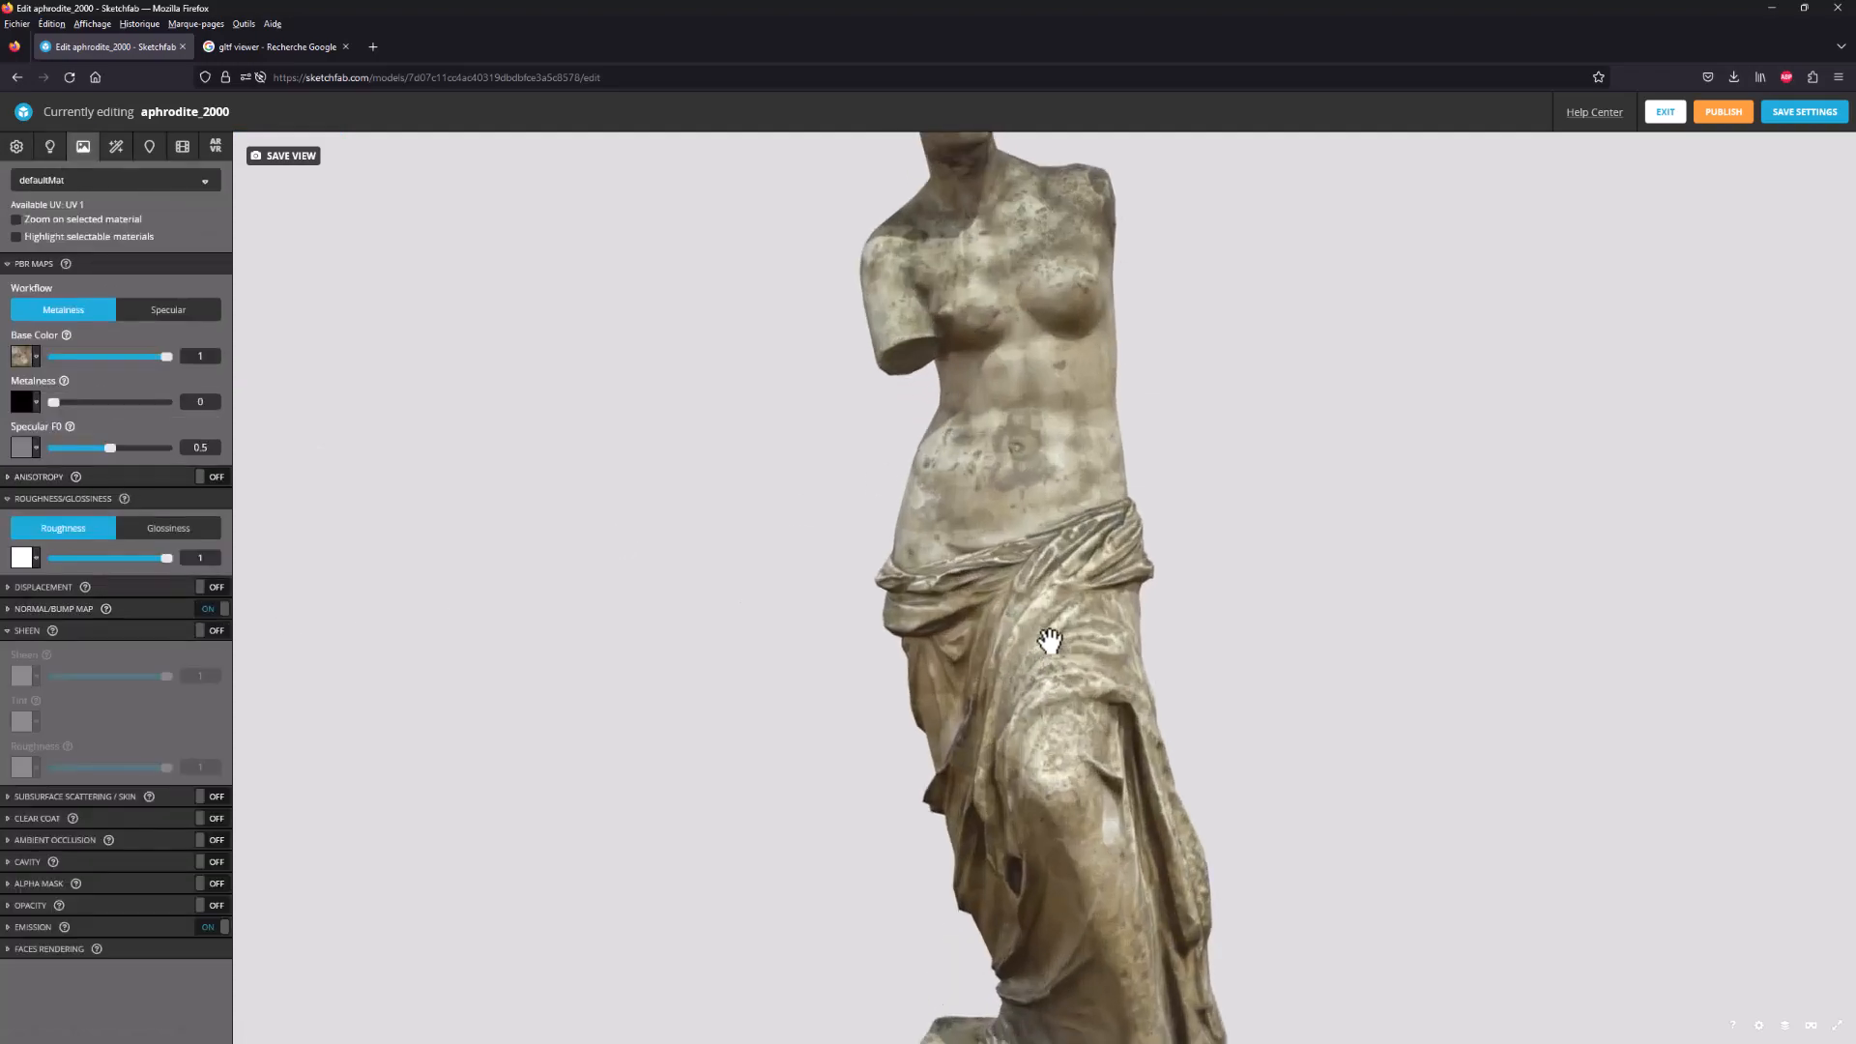
{"action": "left_click", "coordinate": [206, 609]}
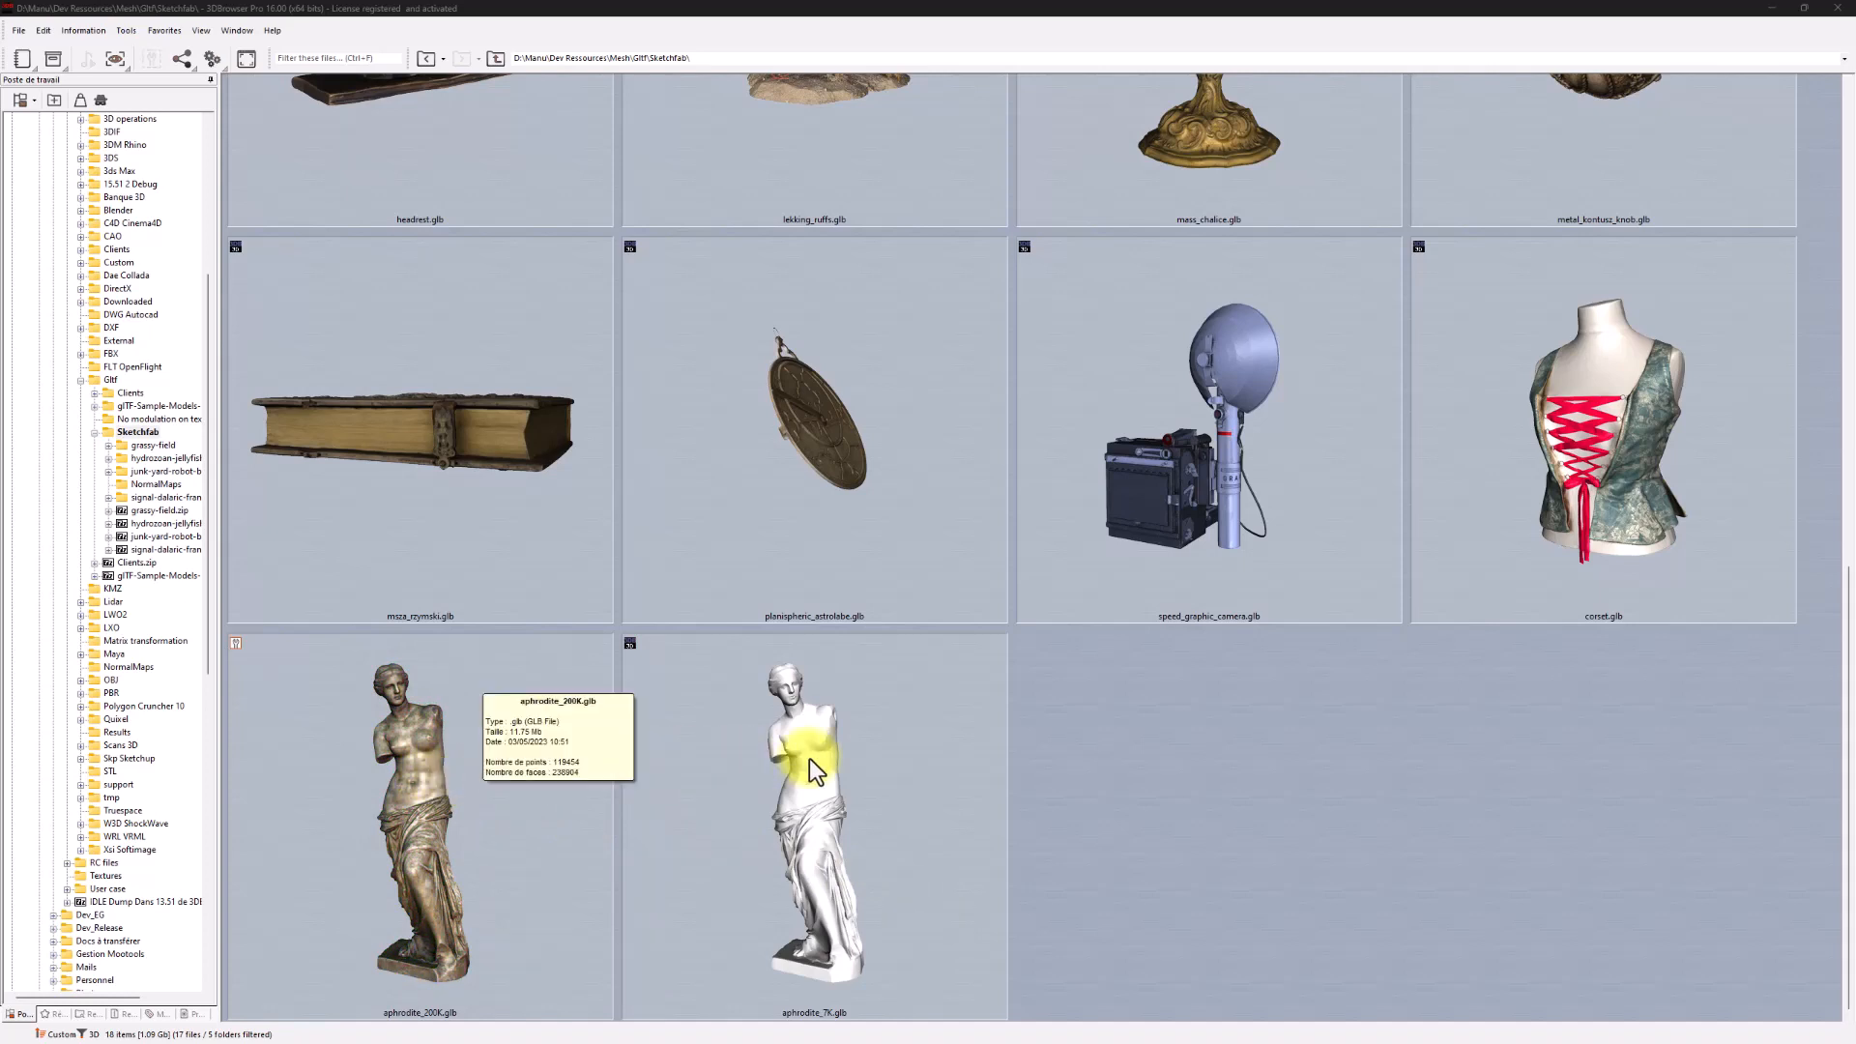
Switch to 3DBrowser, open aphrodite_200K.glb, and choose aphrodite_7K.glb as the LOD mesh for creating a normal map.
{"action": "double_click", "coordinate": [564, 779]}
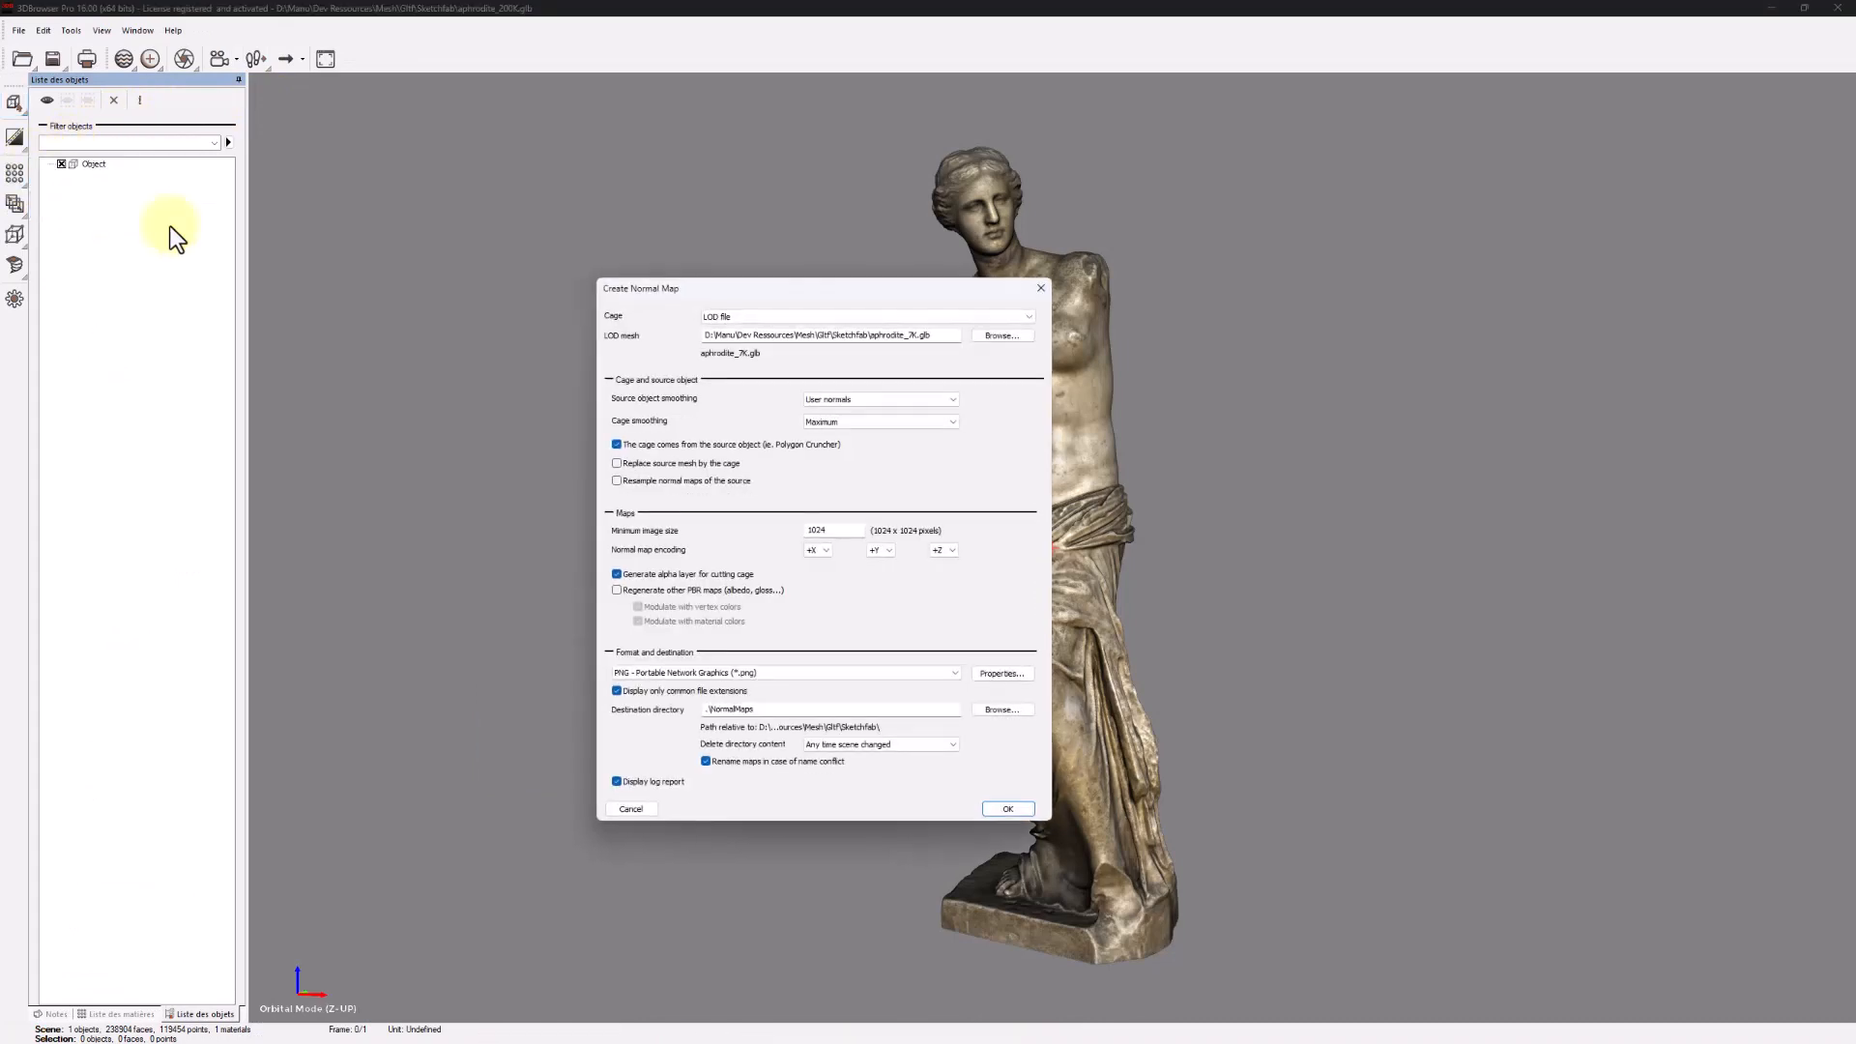
{"action": "left_click", "coordinate": [1013, 339]}
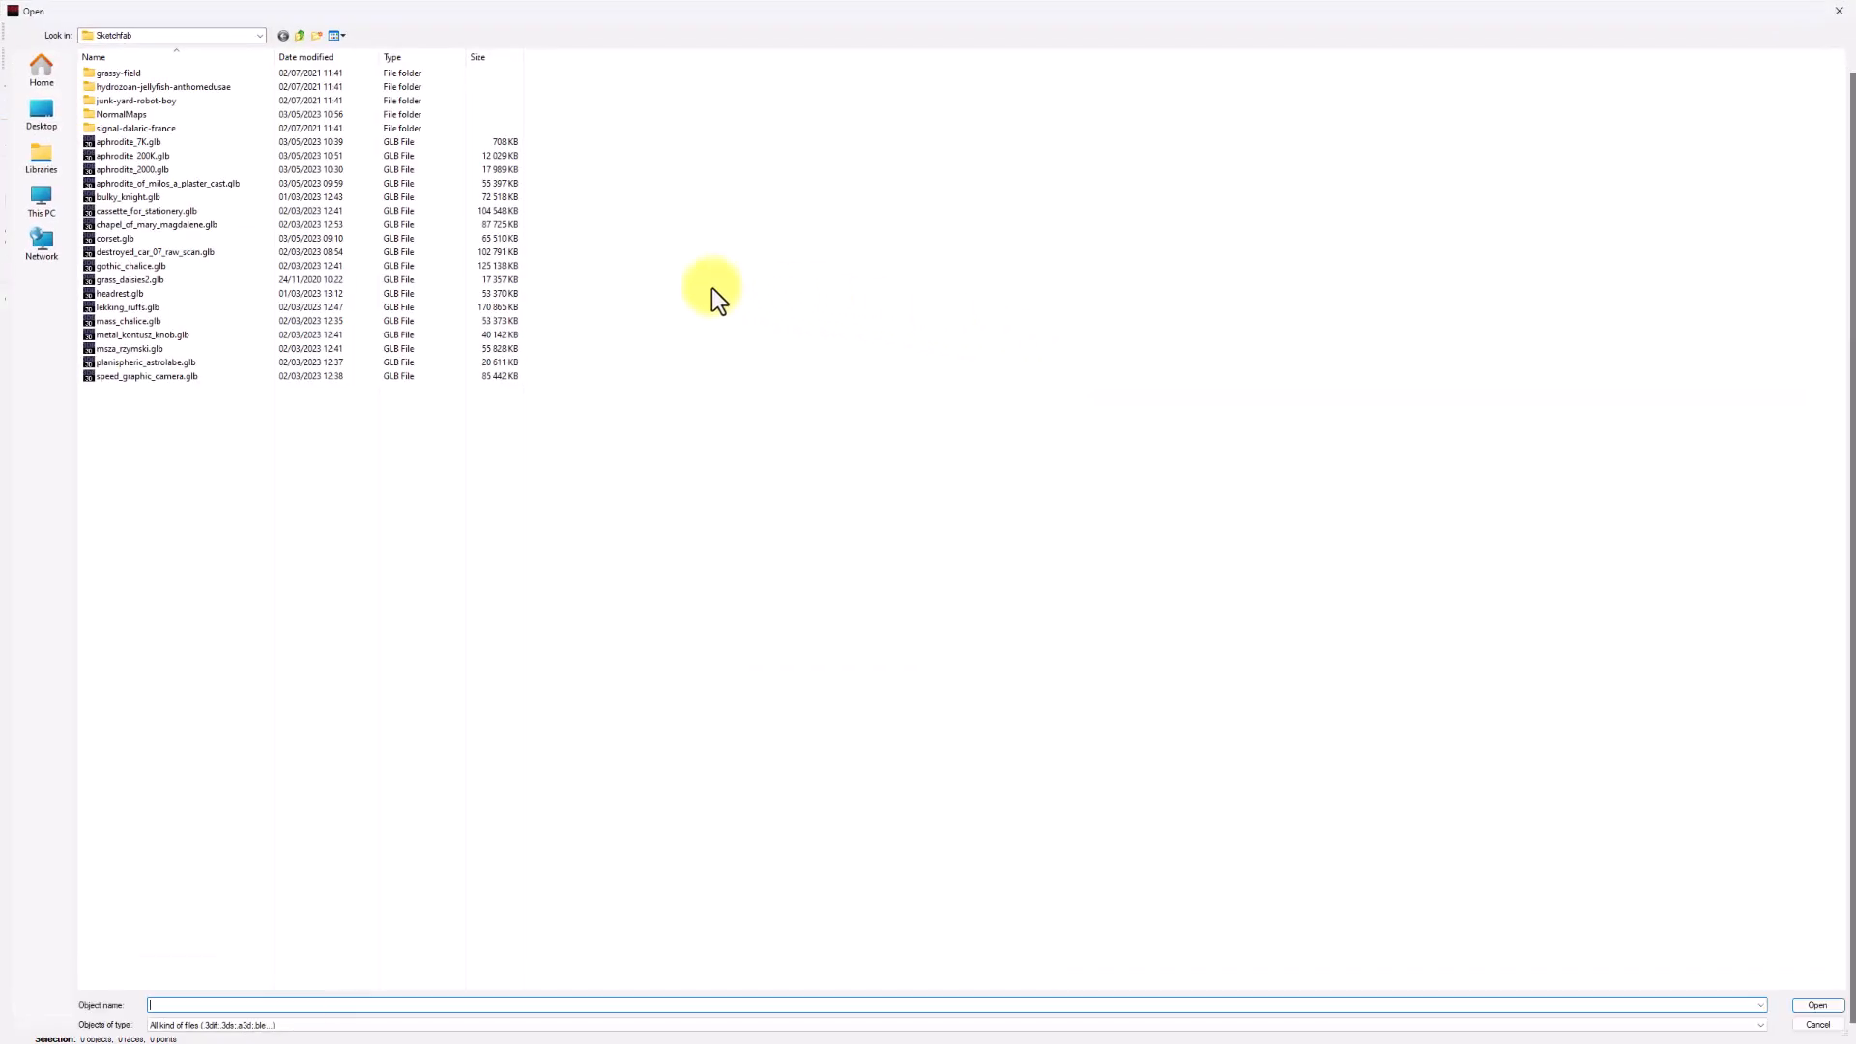
{"action": "double_click", "coordinate": [133, 143]}
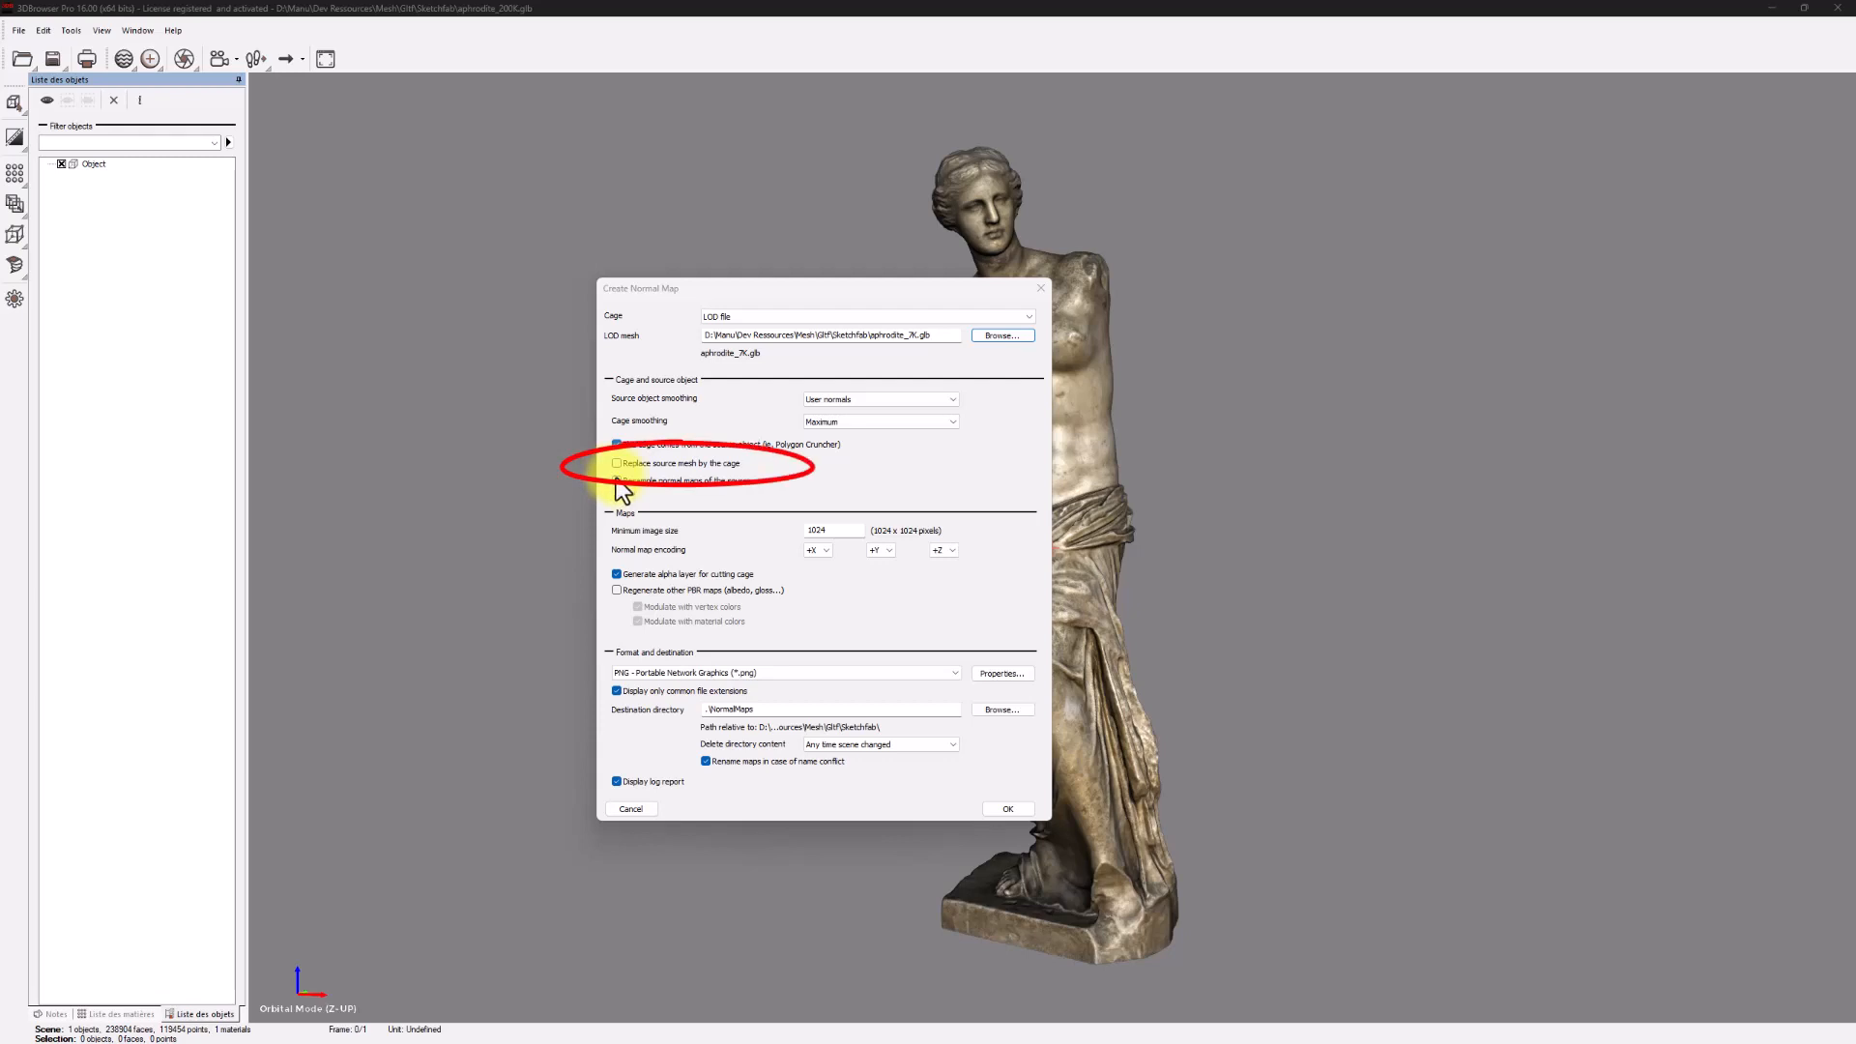
Set the minimum image size to 4096 and bake the normal map onto the LOD mesh.
{"action": "double_click", "coordinate": [817, 531]}
{"action": "type", "text": "4096"}
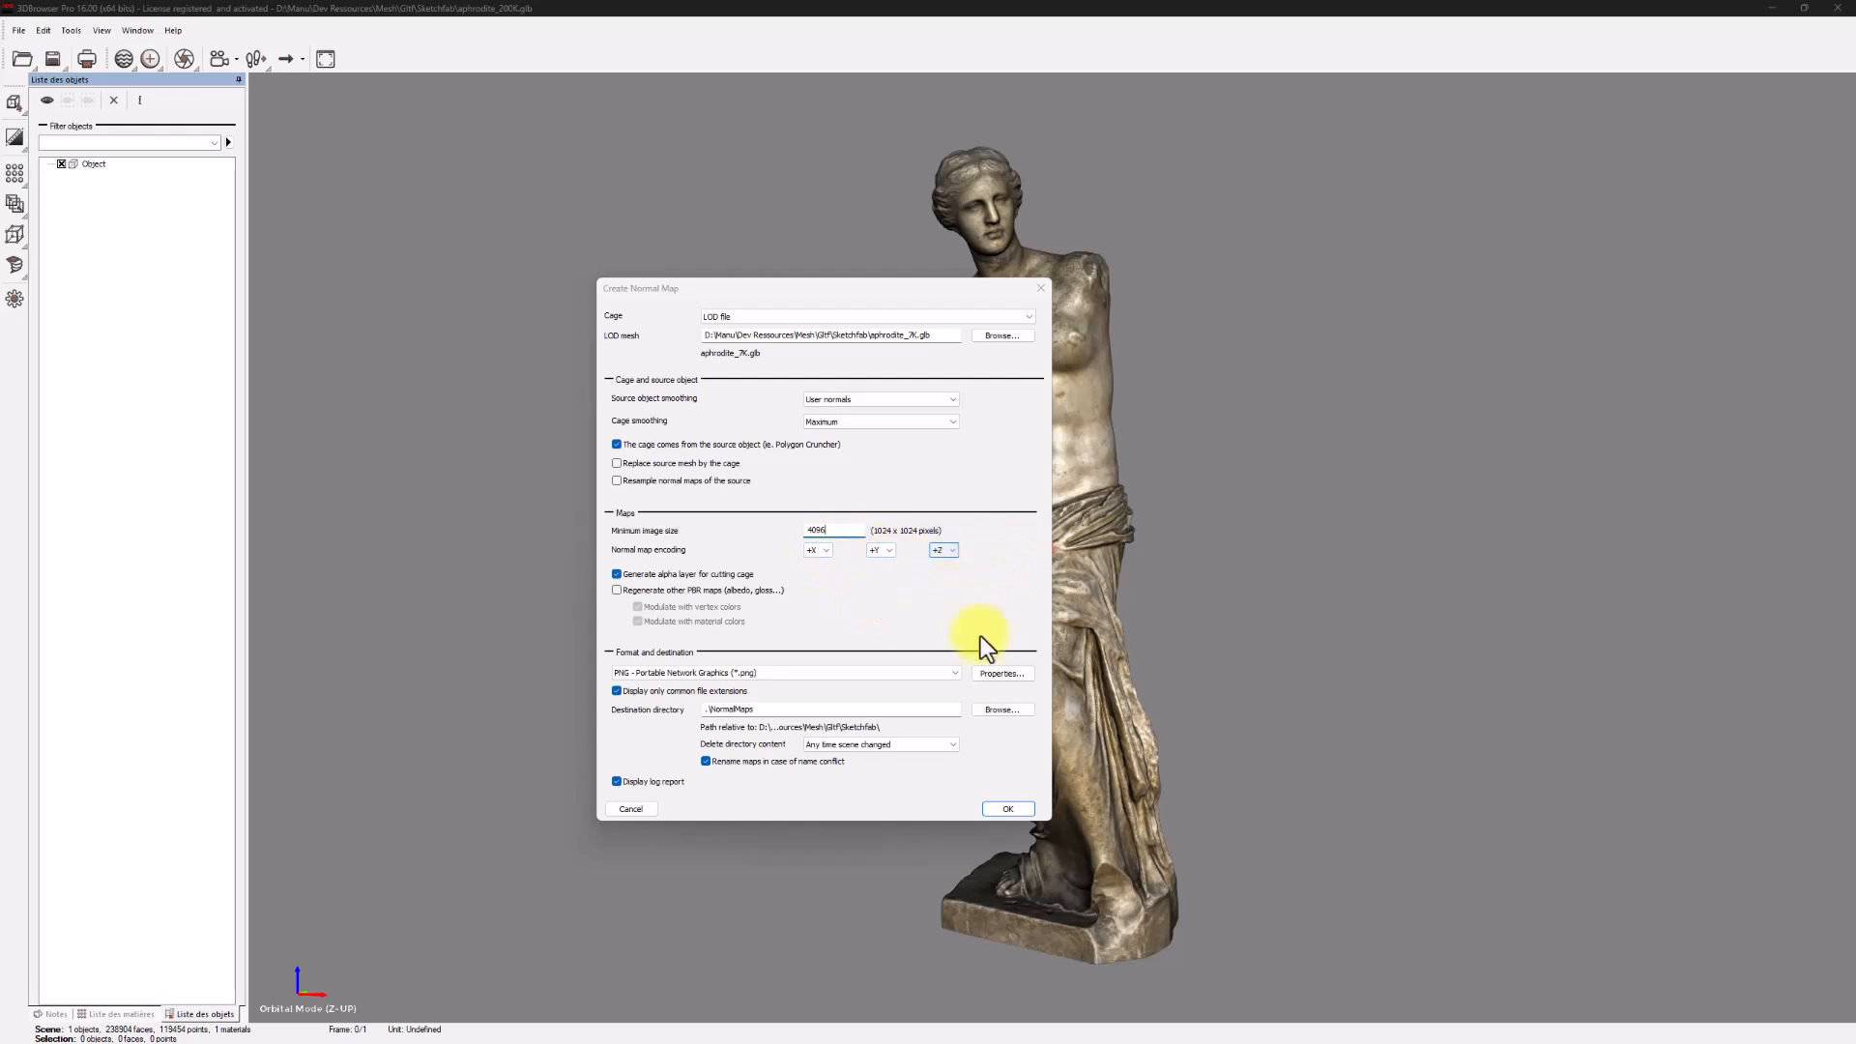
{"action": "left_click", "coordinate": [1015, 809]}
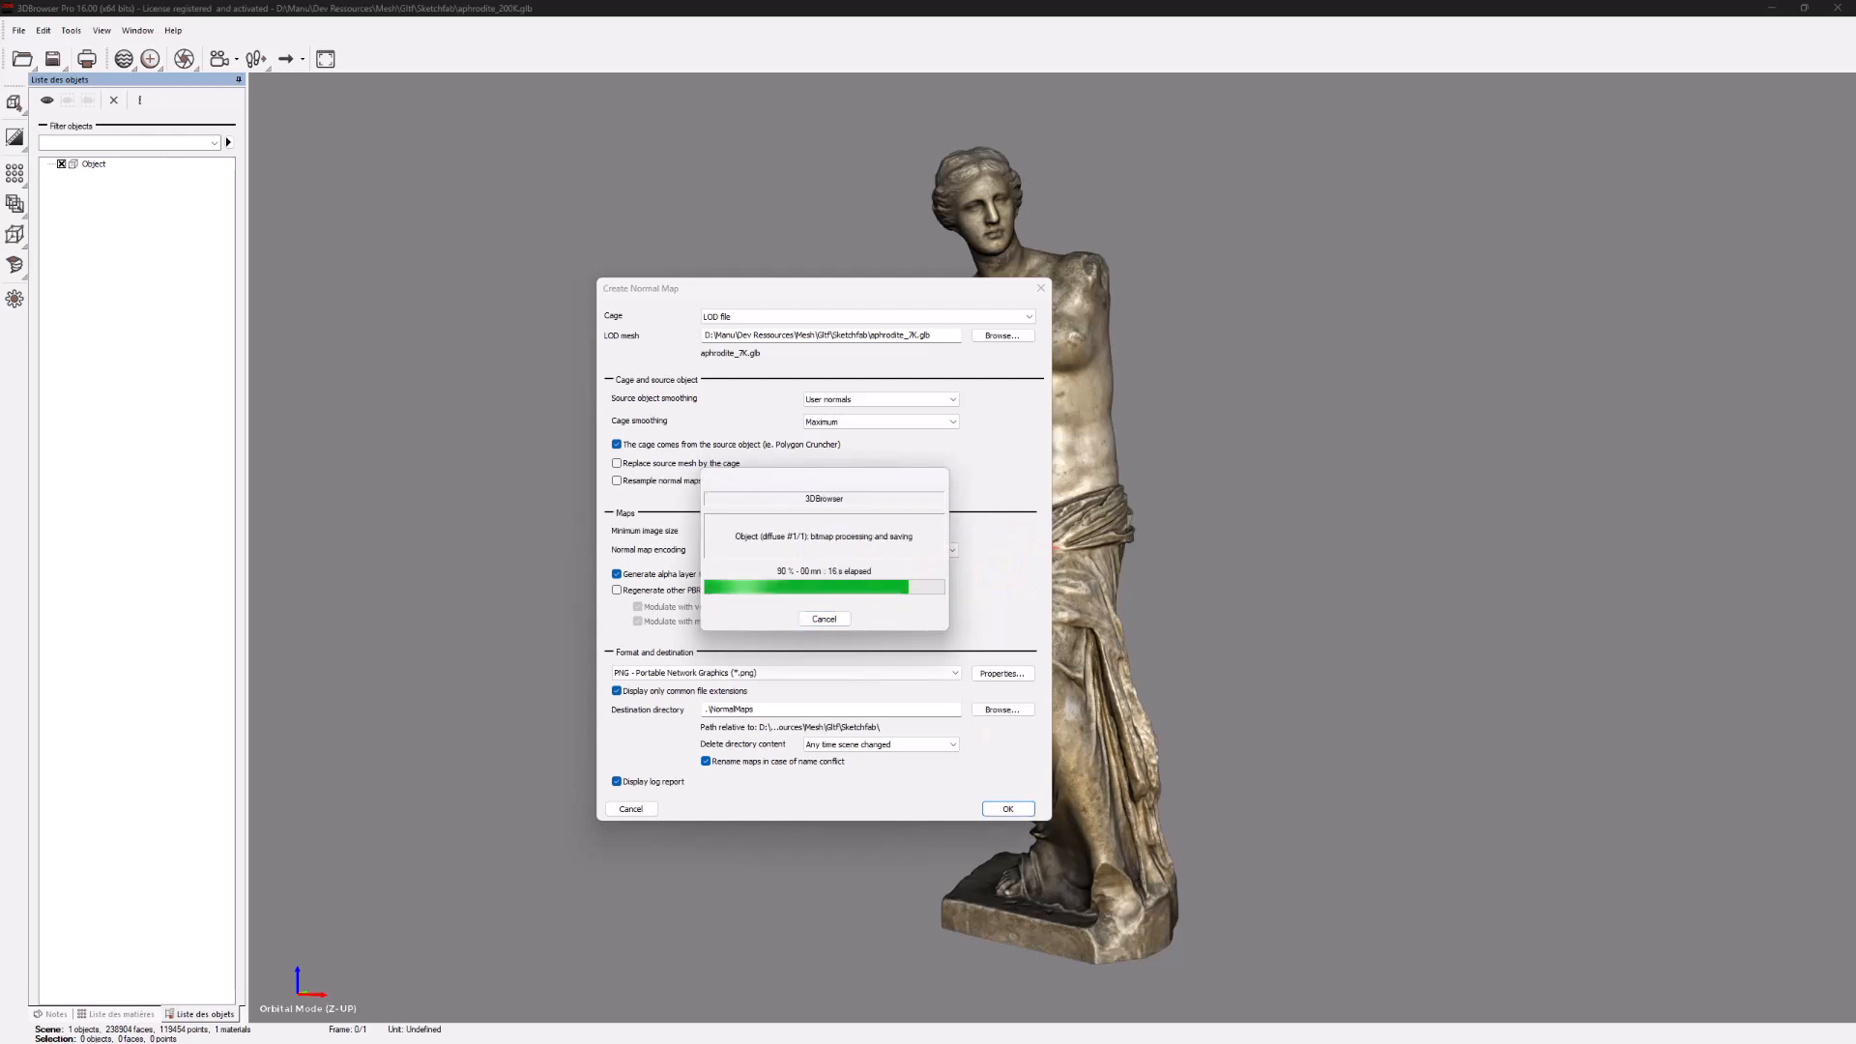
{"action": "left_click", "coordinate": [820, 645]}
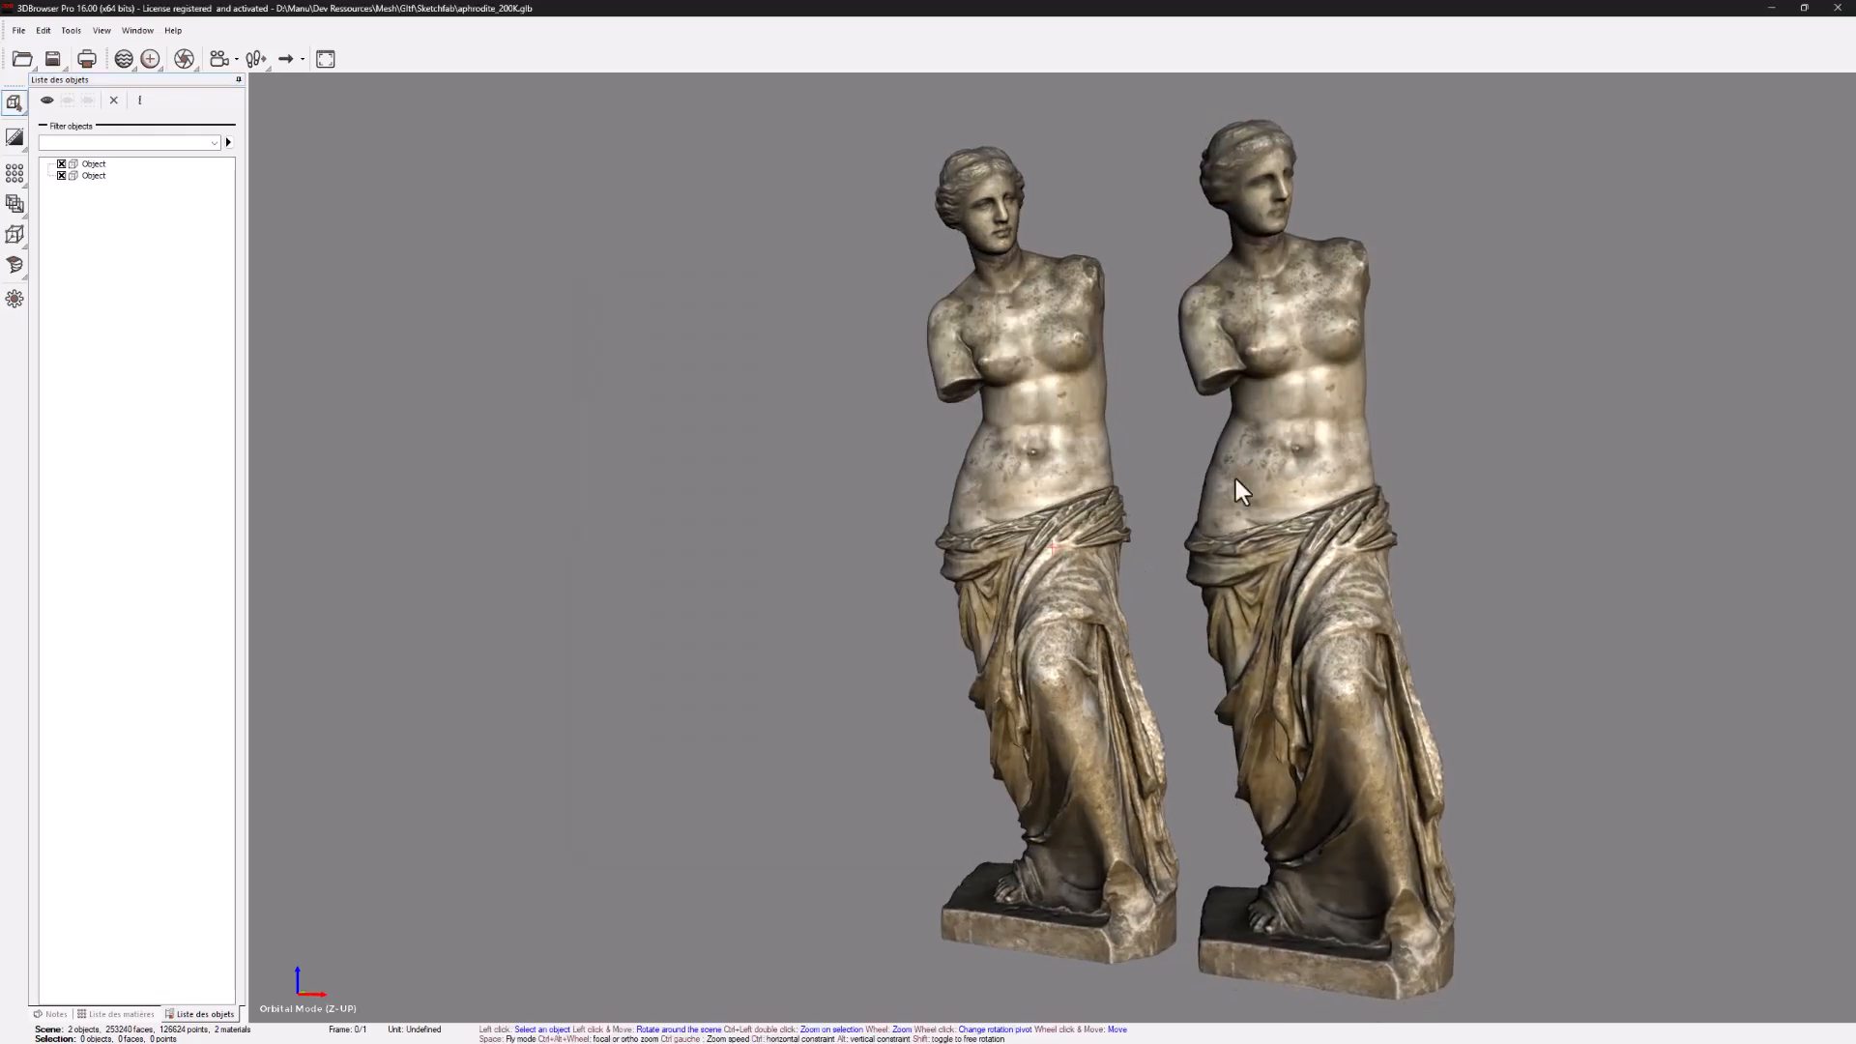
Compare the mesh density of the source and low-polygon statues using the wireframe display.
{"action": "left_click", "coordinate": [1285, 432]}
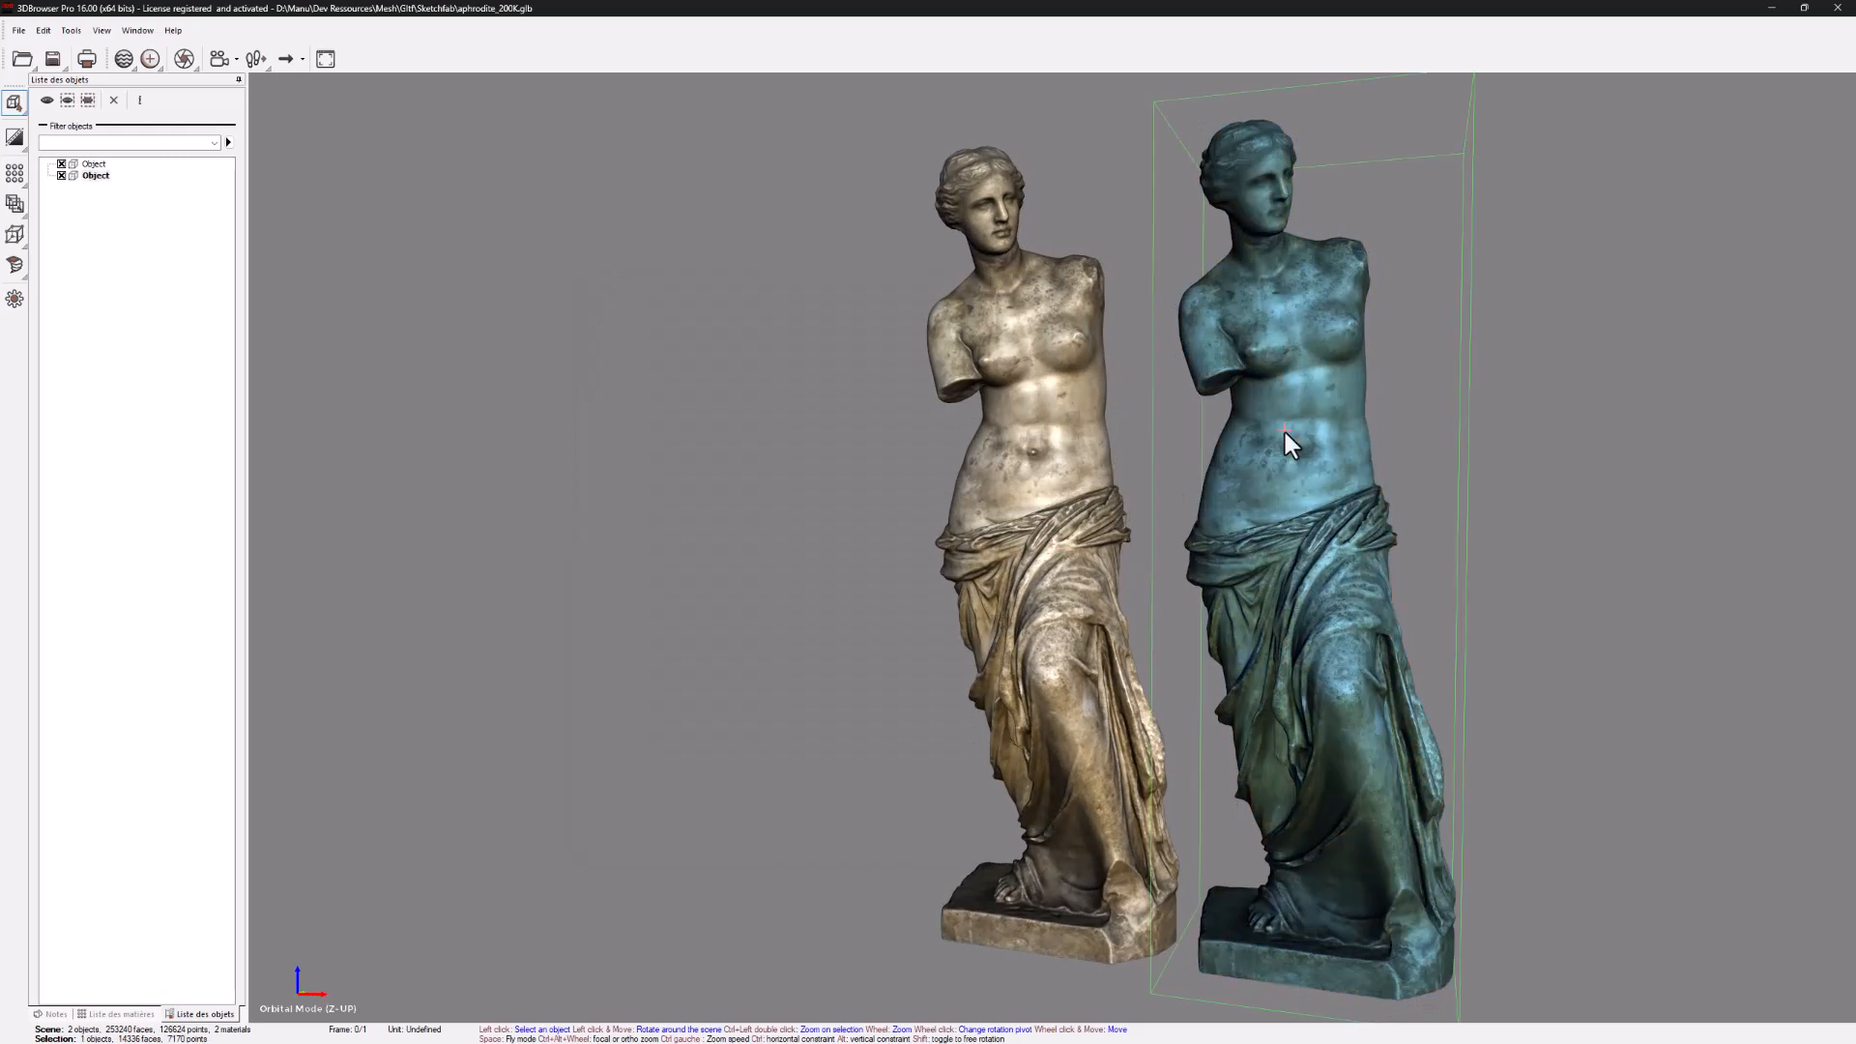
{"action": "key", "text": "w"}
{"action": "left_click_drag", "start_coordinate": [1479, 466], "coordinate": [1510, 472]}
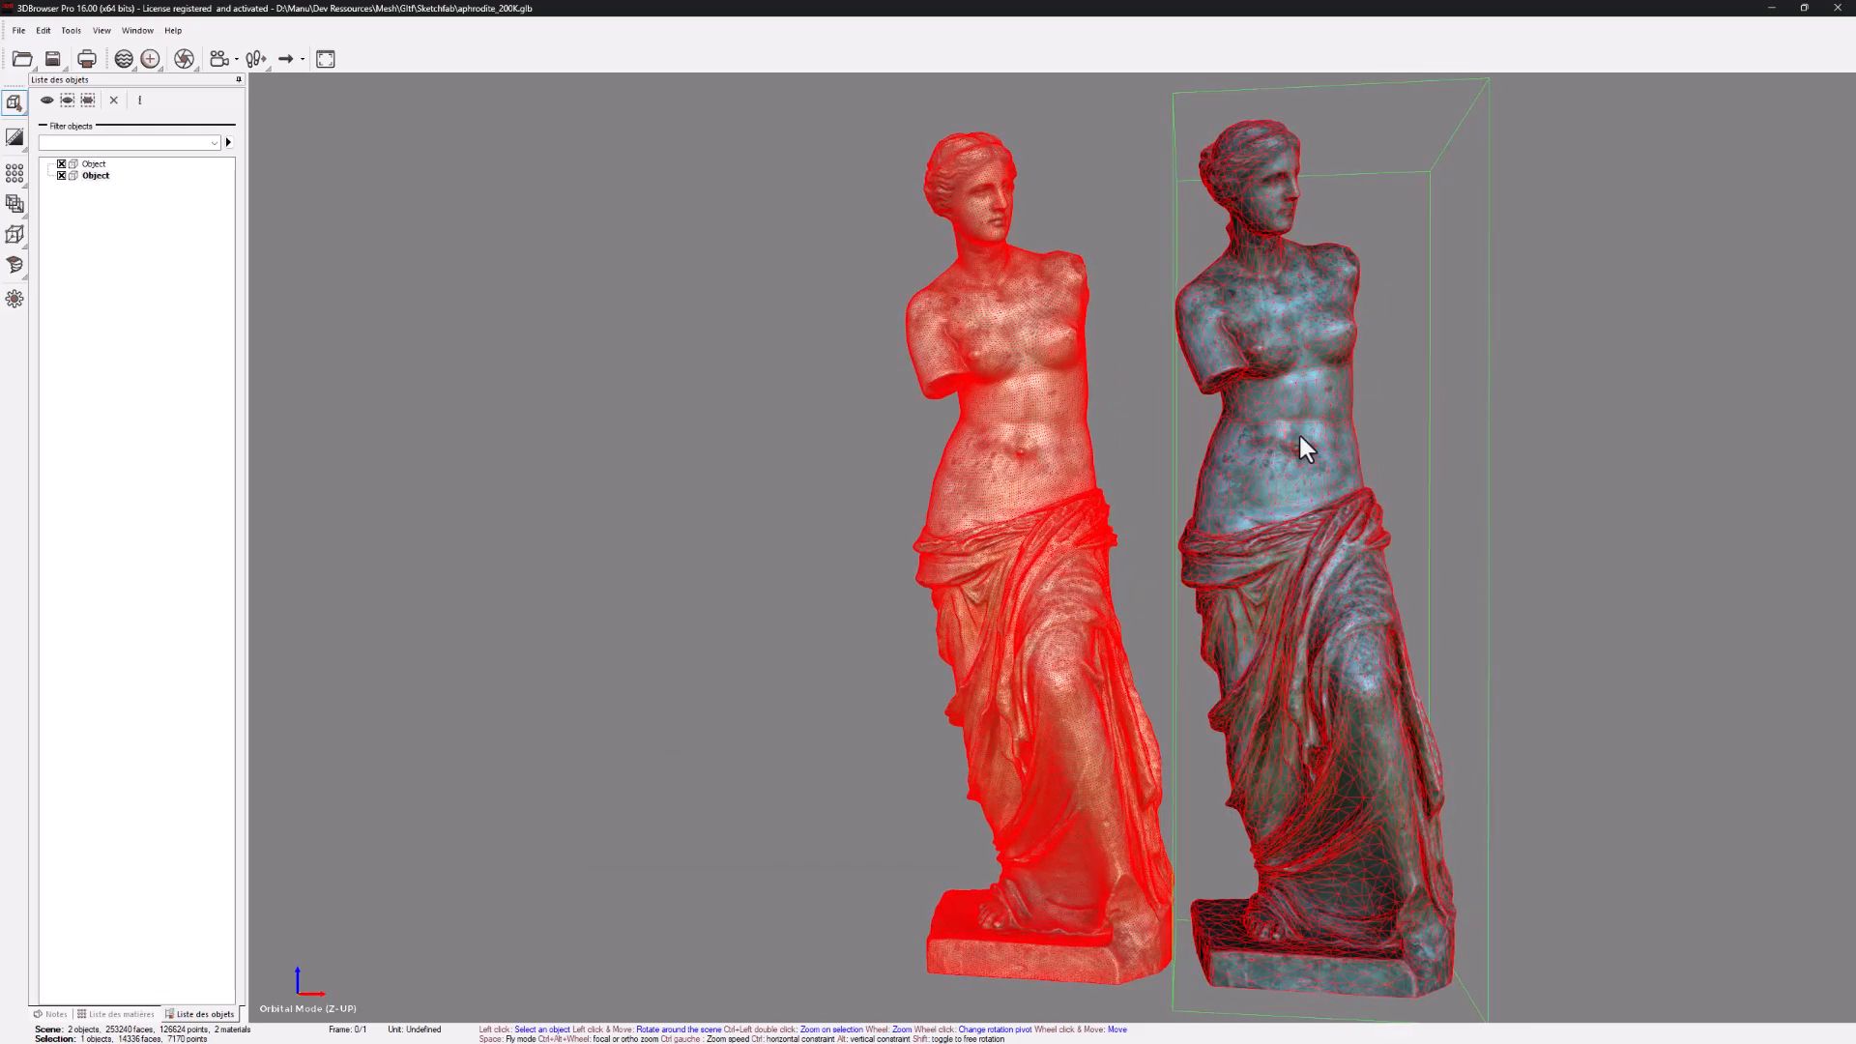
{"action": "key", "text": "ctrl+7"}
{"action": "left_click", "coordinate": [1112, 334]}
{"action": "middle_click_drag", "start_coordinate": [1113, 341], "coordinate": [796, 319]}
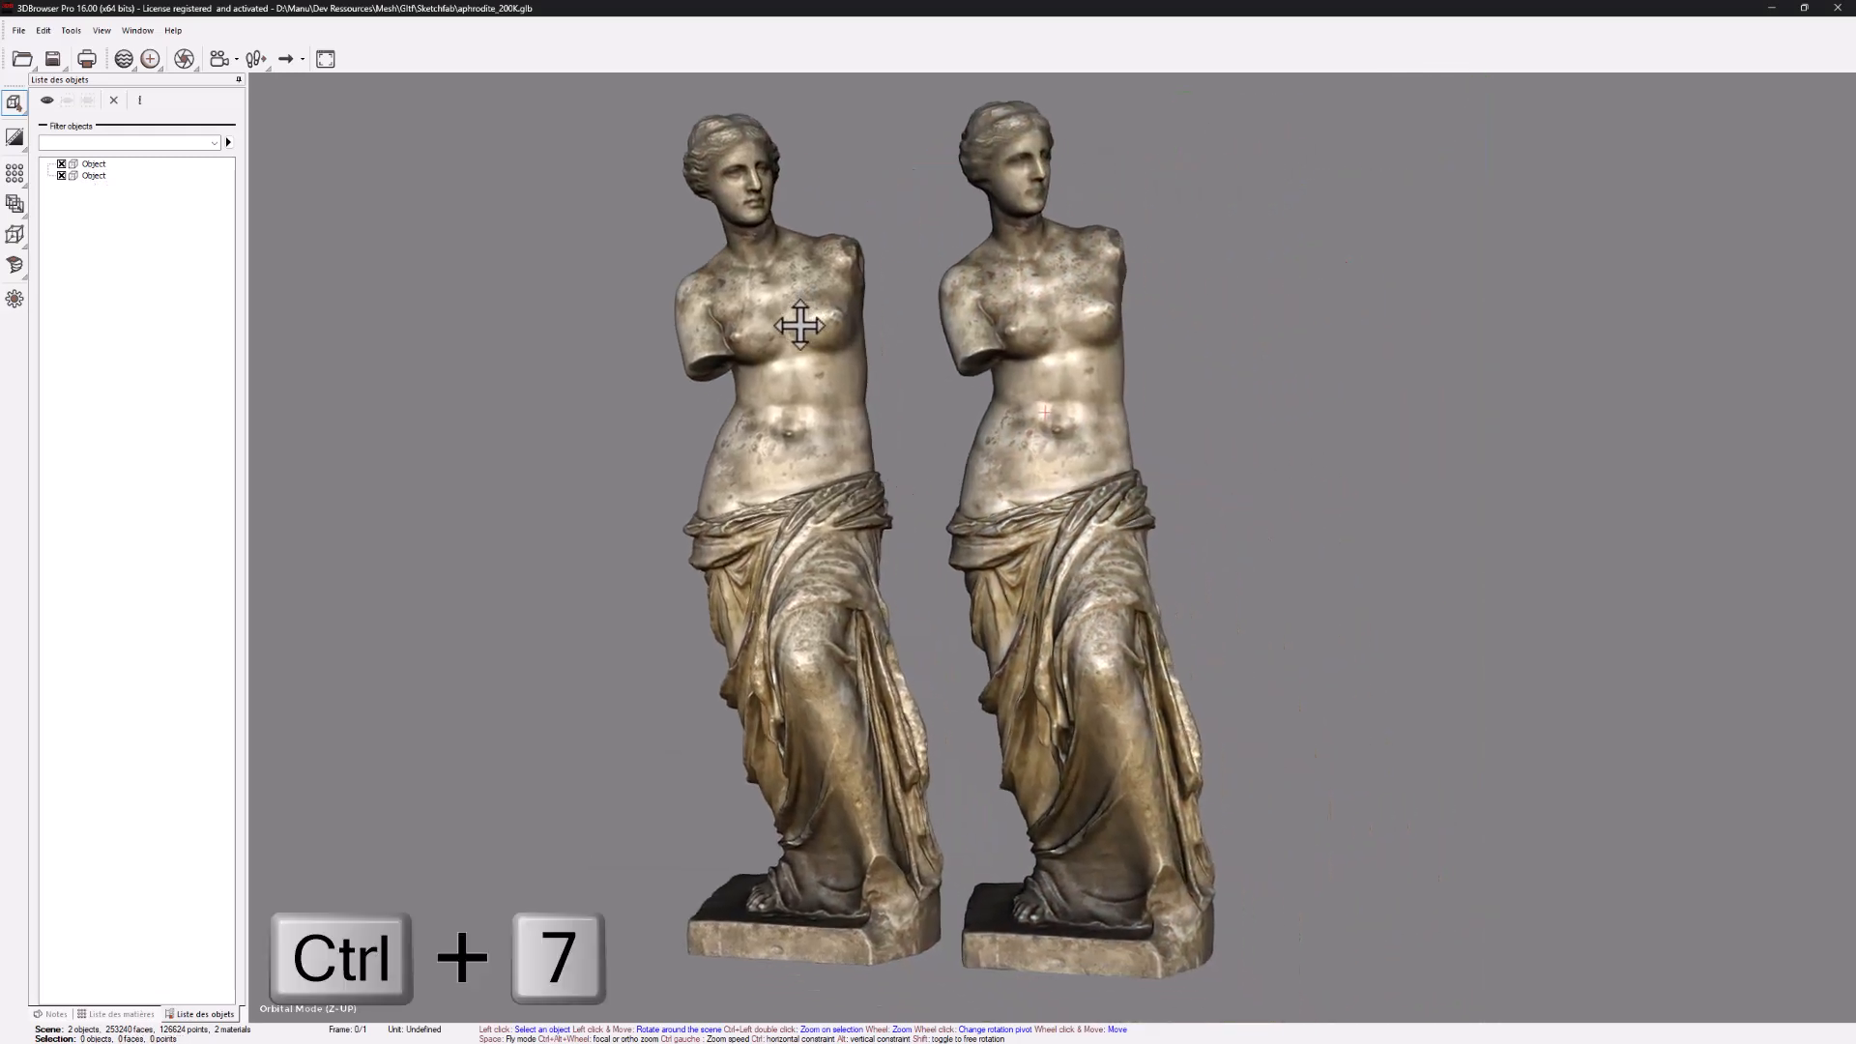
Bake another normal map from the source statue with resampling of the source's normal maps enabled.
{"action": "left_click", "coordinate": [809, 402]}
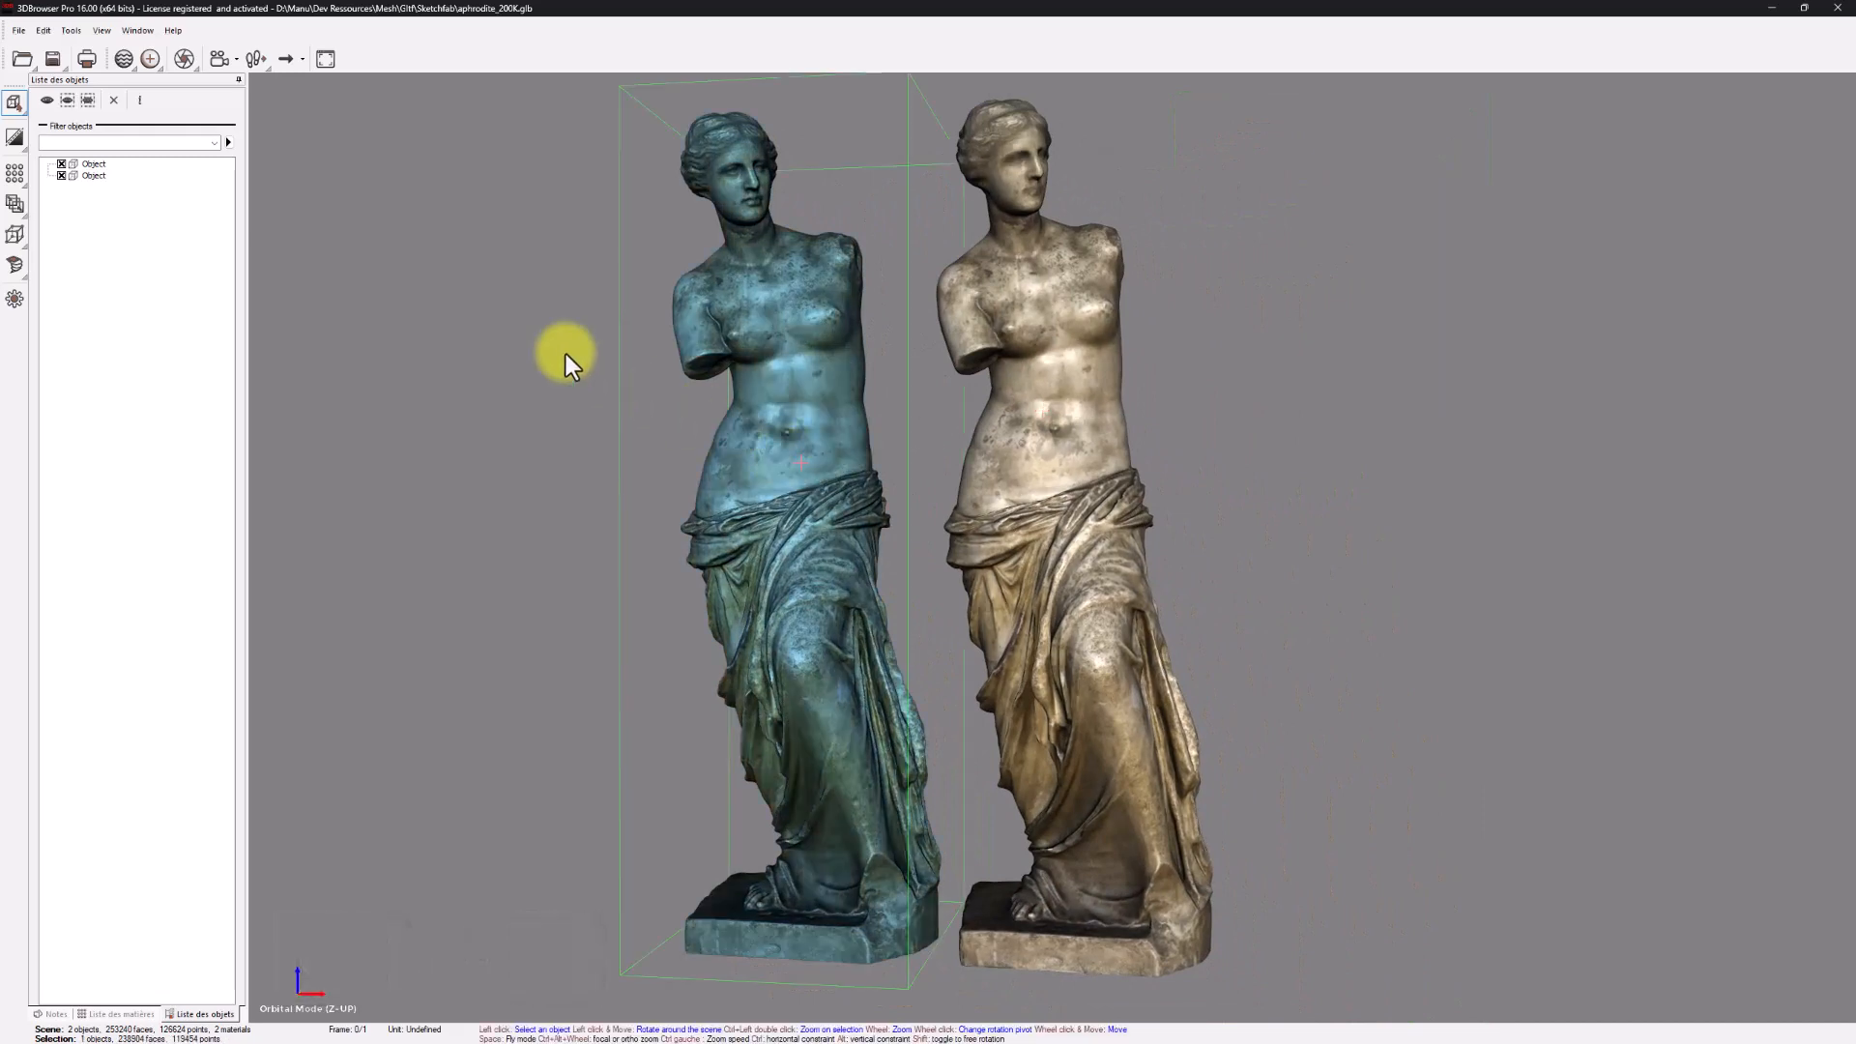
{"action": "left_click", "coordinate": [15, 174]}
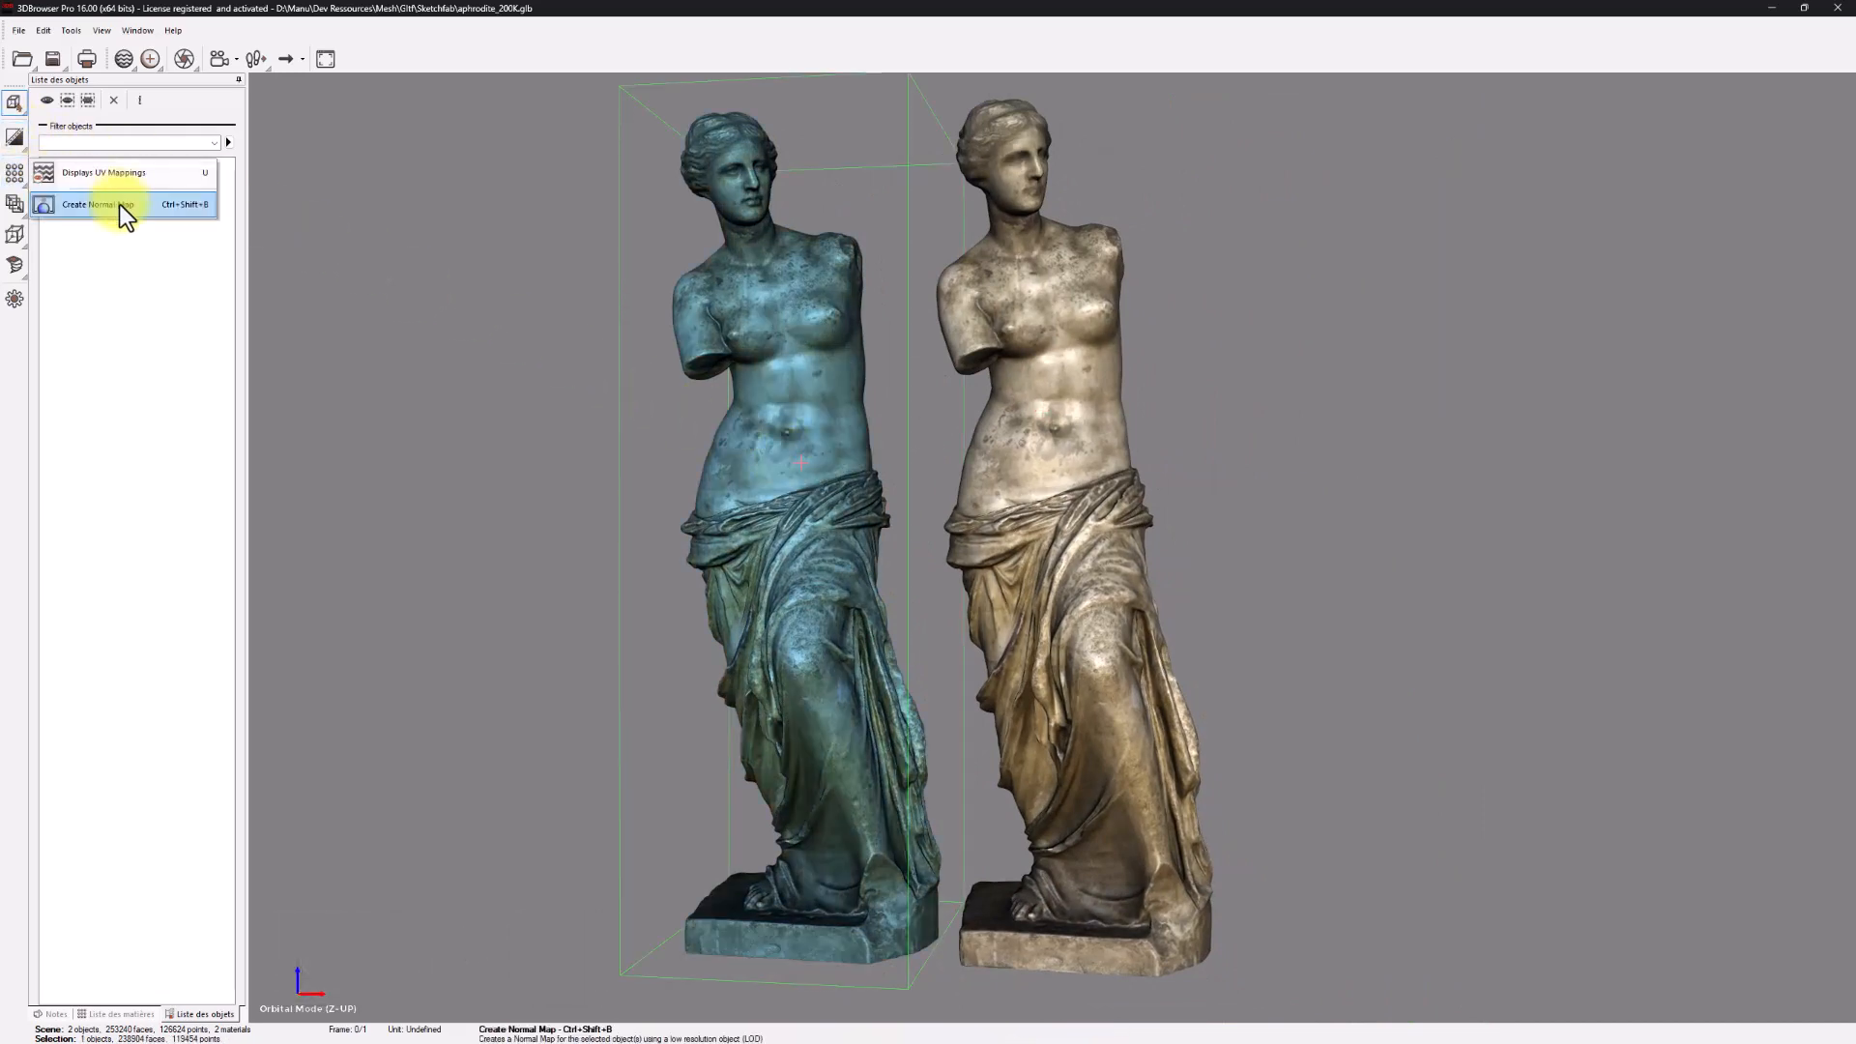
{"action": "left_click", "coordinate": [120, 205]}
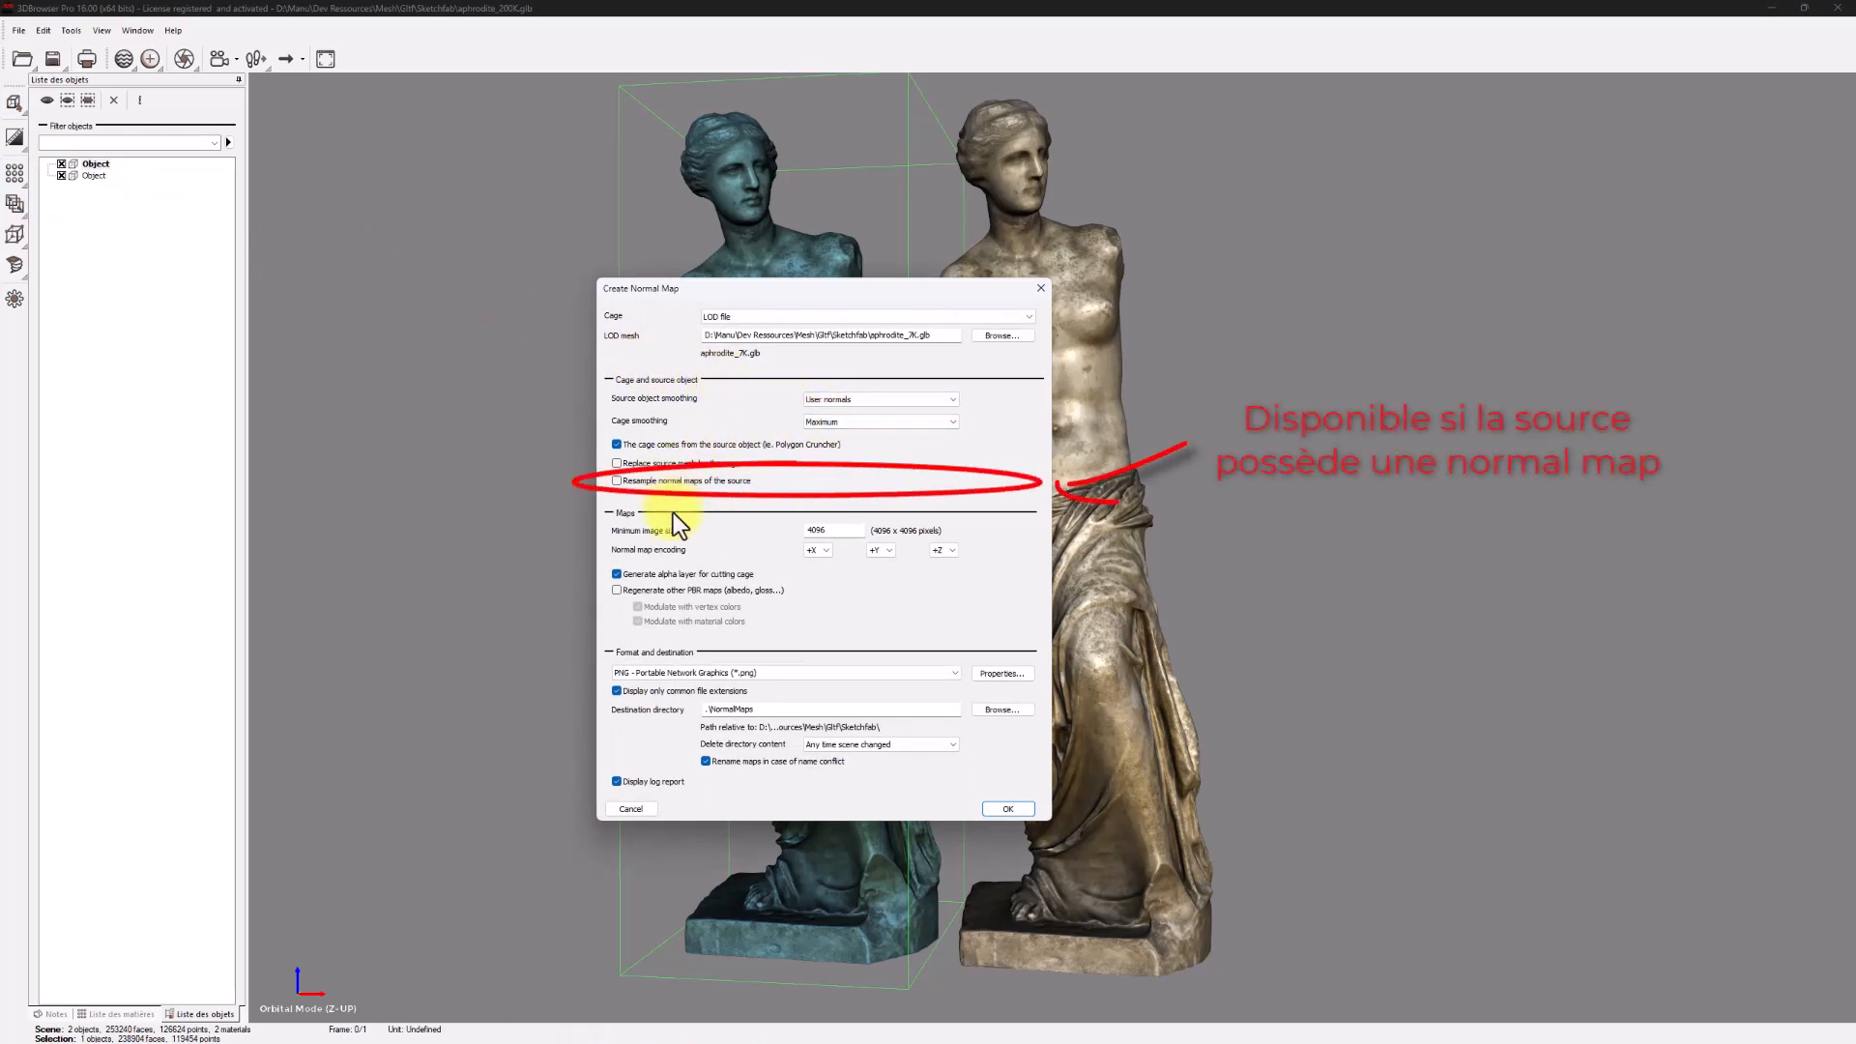
{"action": "left_click", "coordinate": [623, 482]}
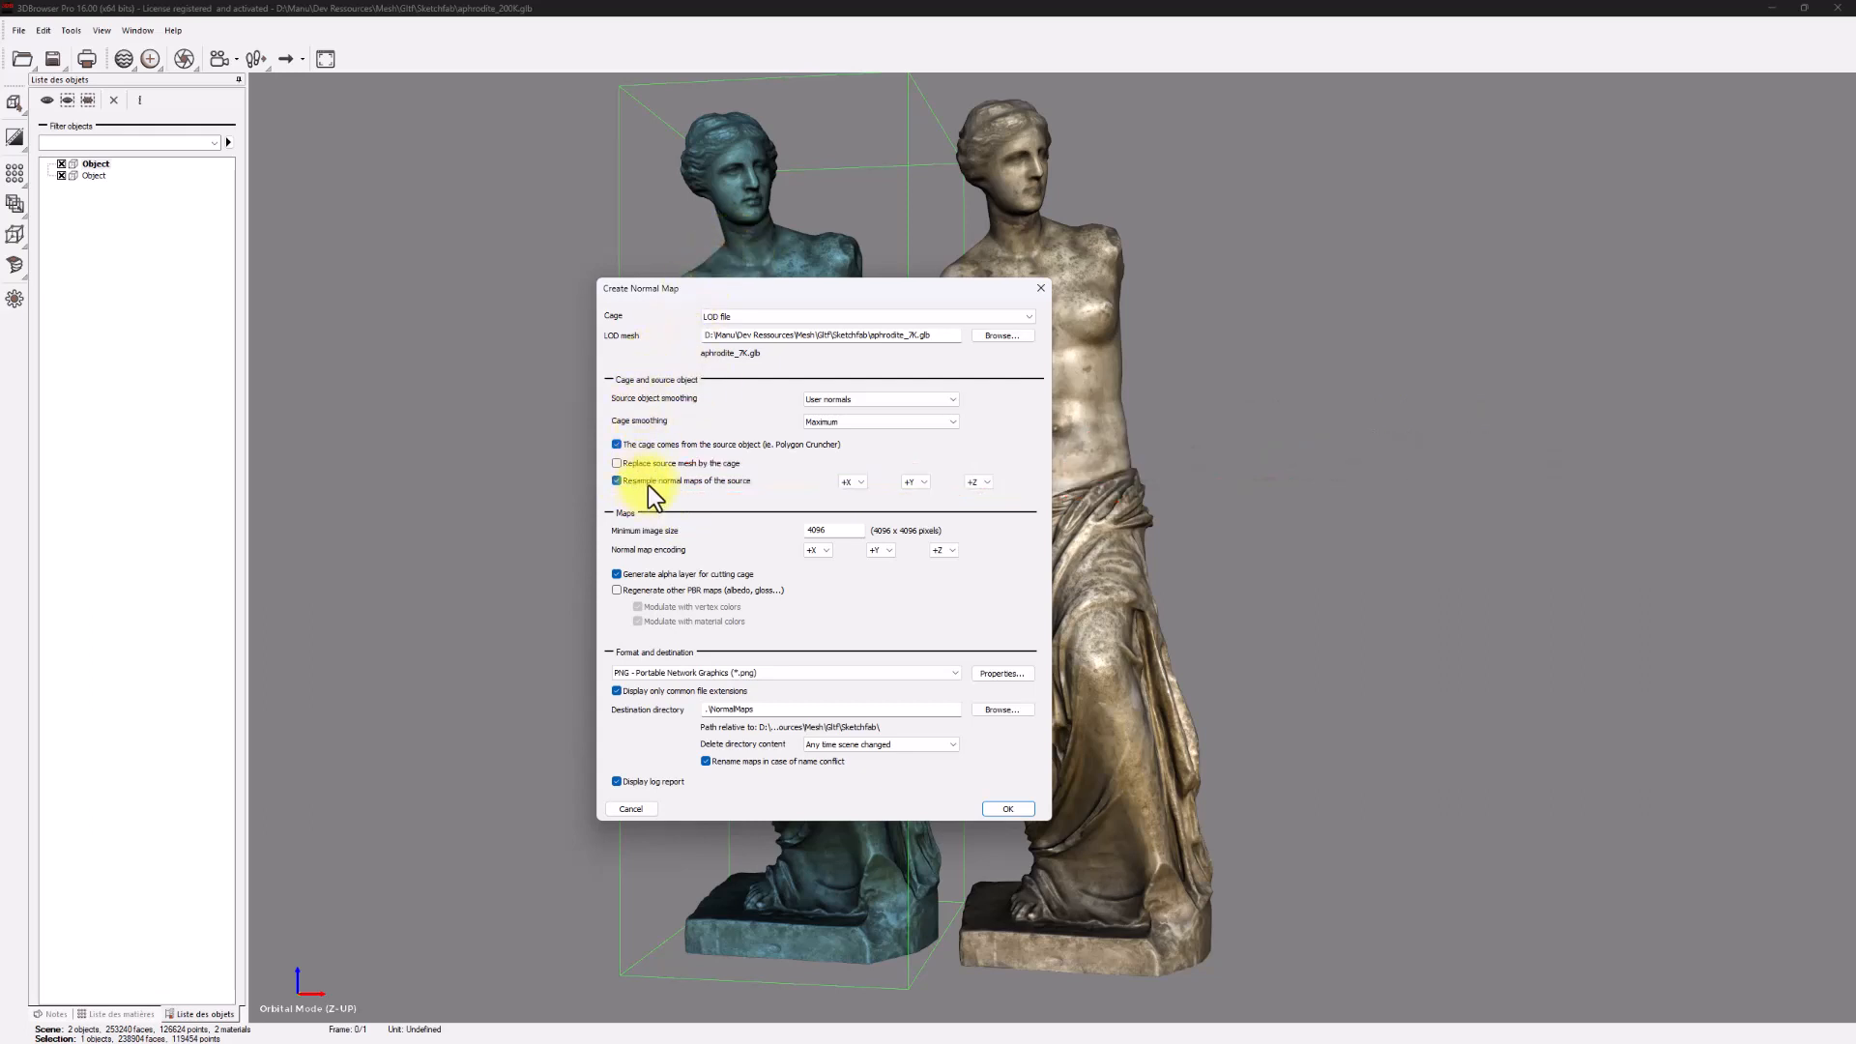
{"action": "left_click", "coordinate": [1032, 808]}
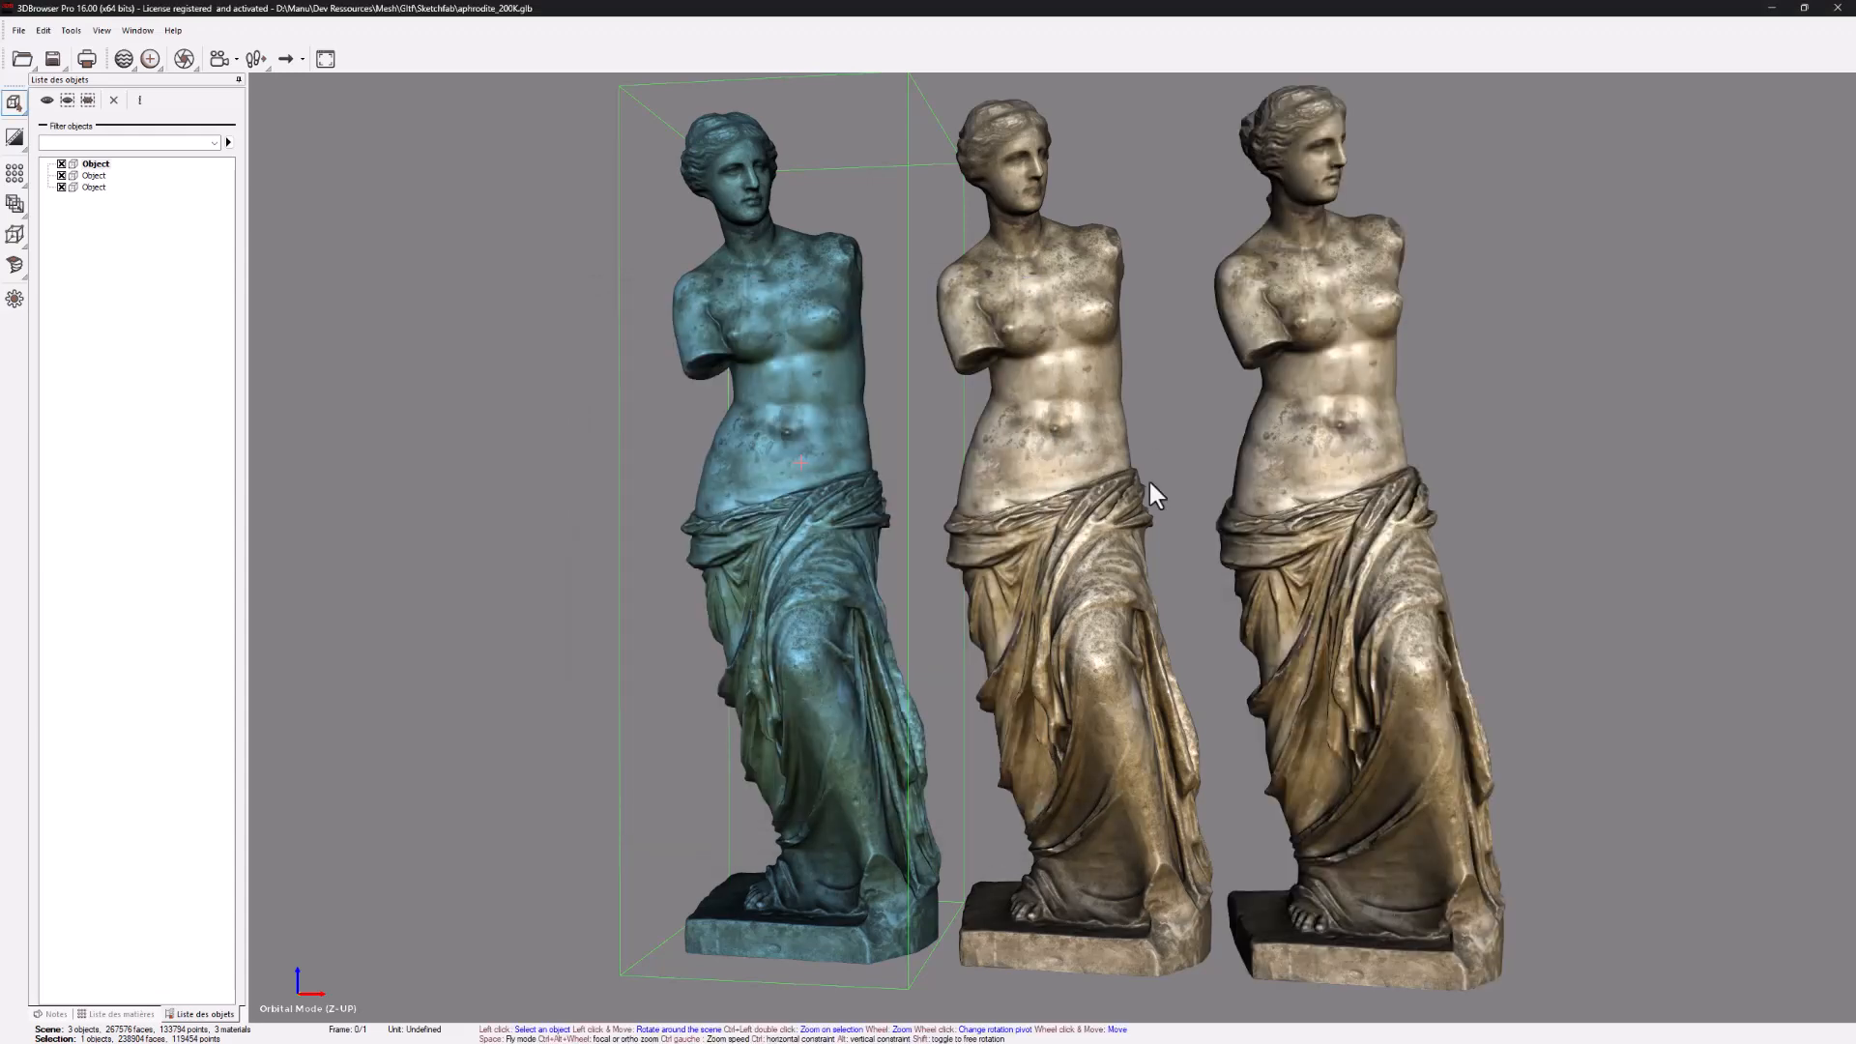
Hide the source statue and compare the upper bodies of the two baked statues, without and with normal map resampling.
{"action": "left_click_drag", "start_coordinate": [1156, 452], "coordinate": [1121, 442]}
{"action": "scroll", "coordinate": [1134, 437], "scroll_direction": "down", "scroll_amount": 3}
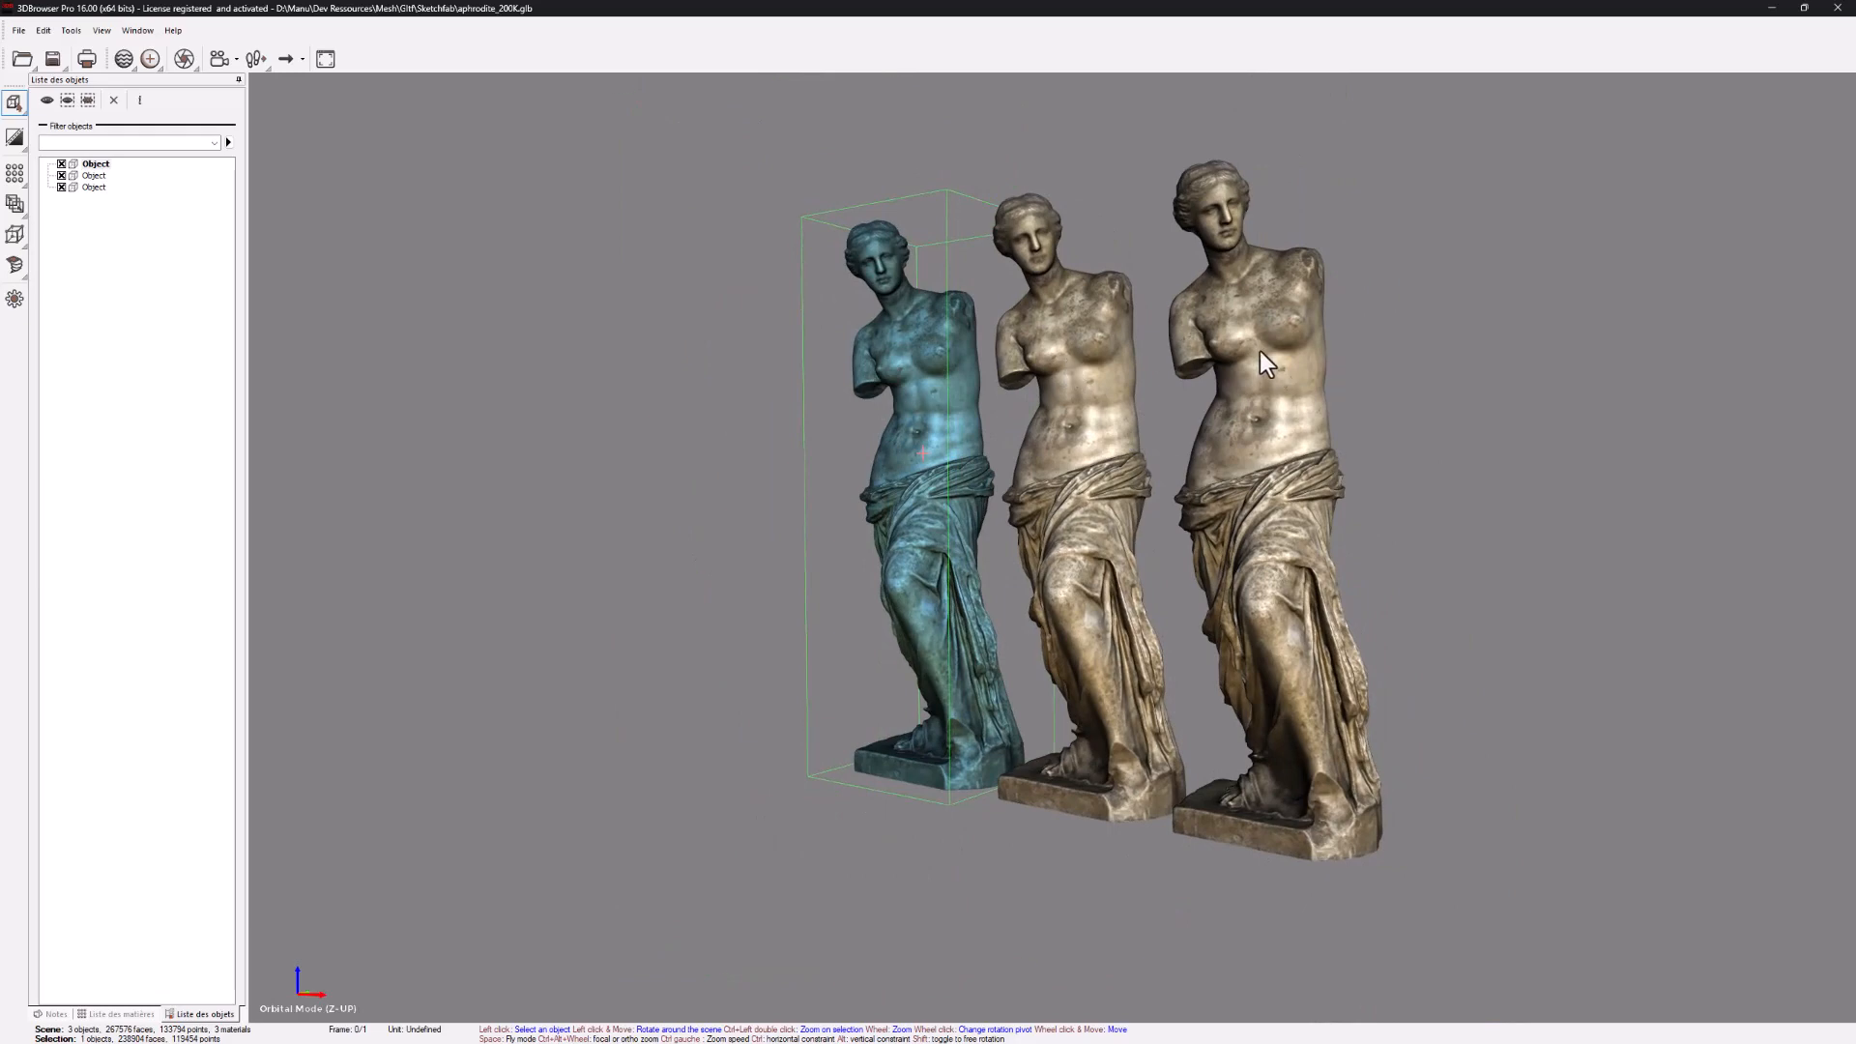
{"action": "scroll", "coordinate": [1260, 351], "scroll_direction": "up", "scroll_amount": 3}
{"action": "key", "text": "alt+h"}
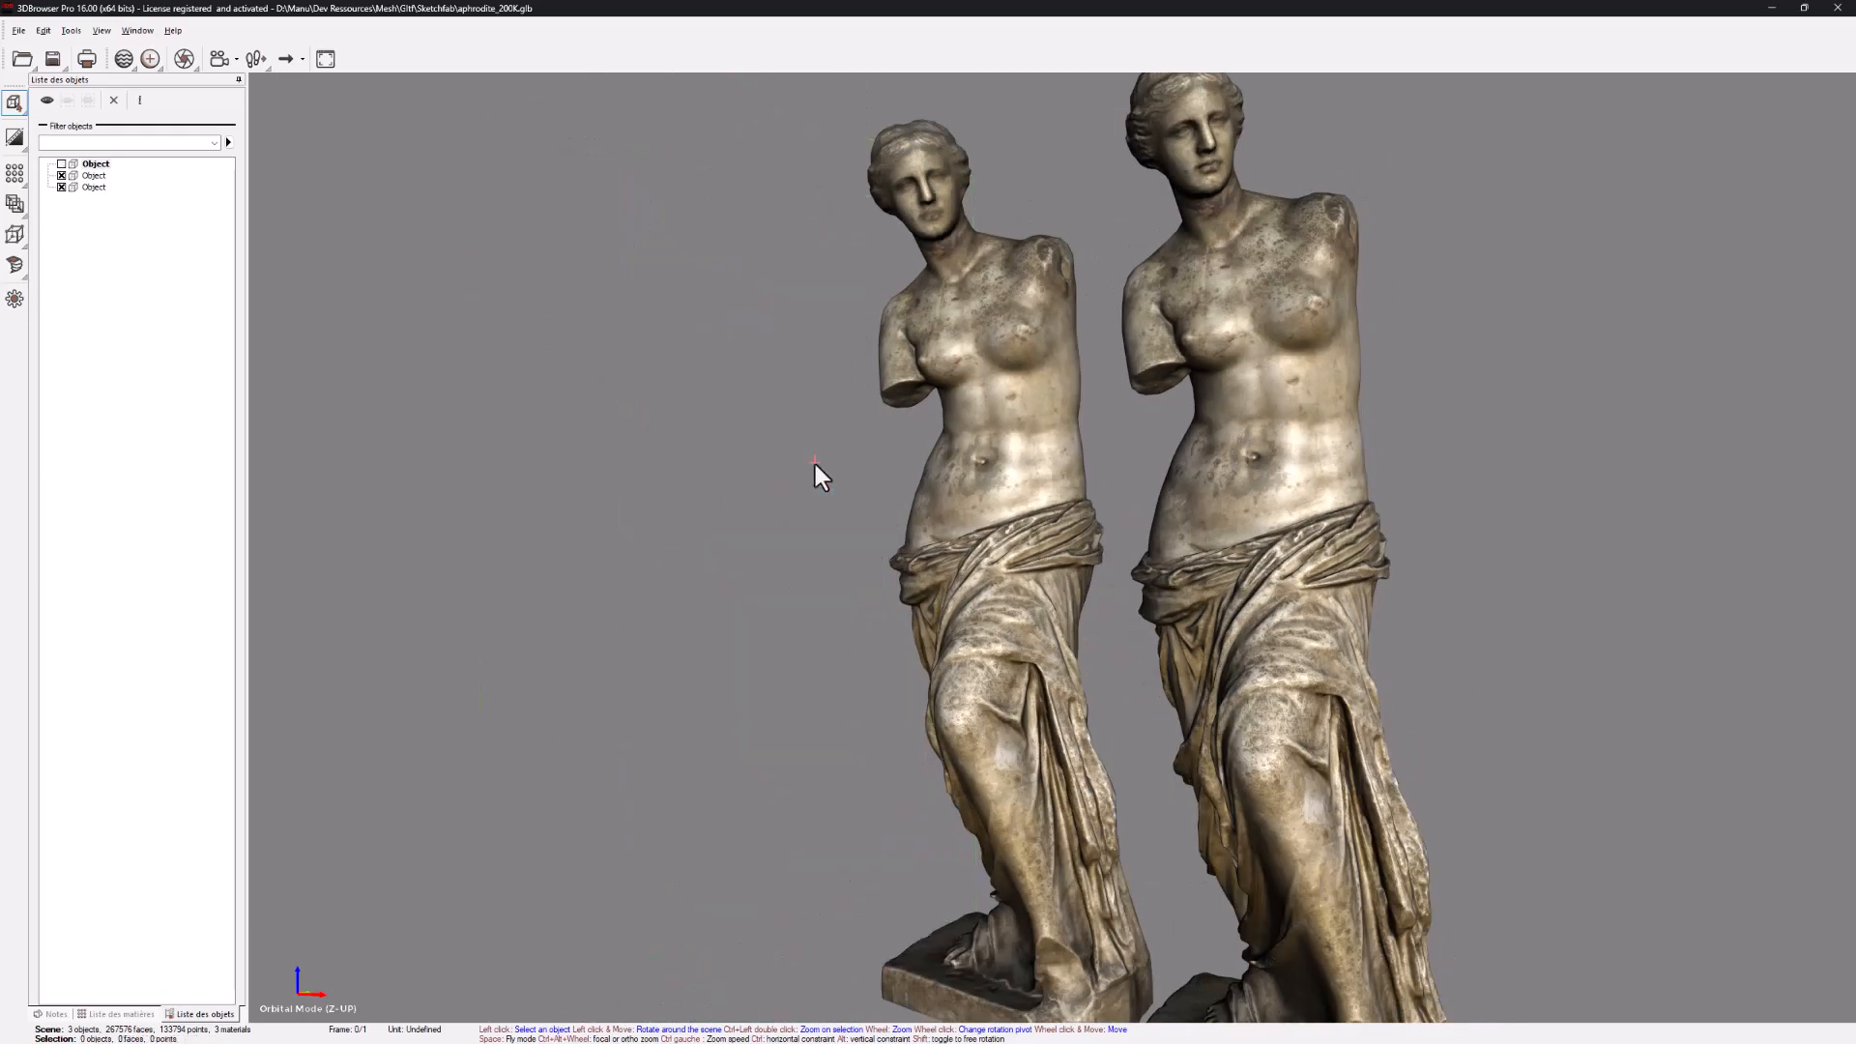
{"action": "scroll", "coordinate": [1091, 387], "scroll_direction": "down", "scroll_amount": 3}
{"action": "scroll", "coordinate": [1088, 404], "scroll_direction": "up", "scroll_amount": 5}
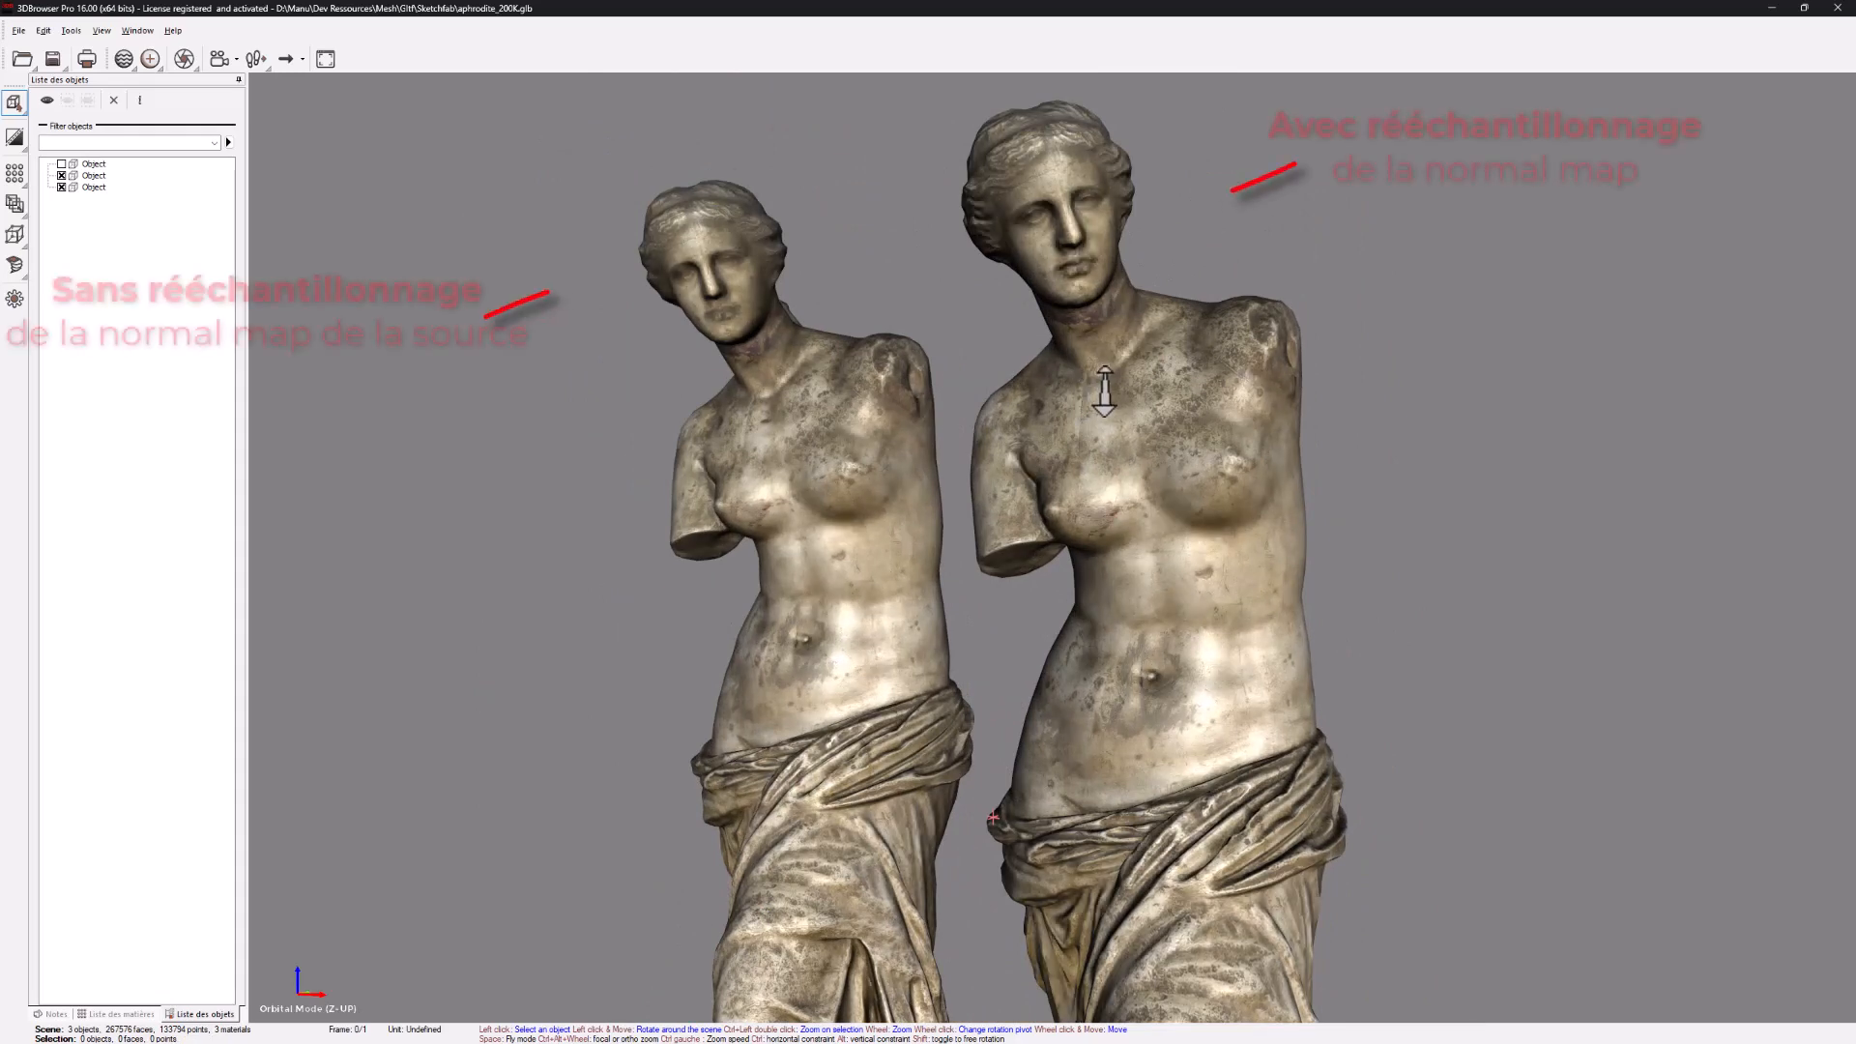
{"action": "left_click_drag", "start_coordinate": [1088, 398], "coordinate": [1145, 575]}
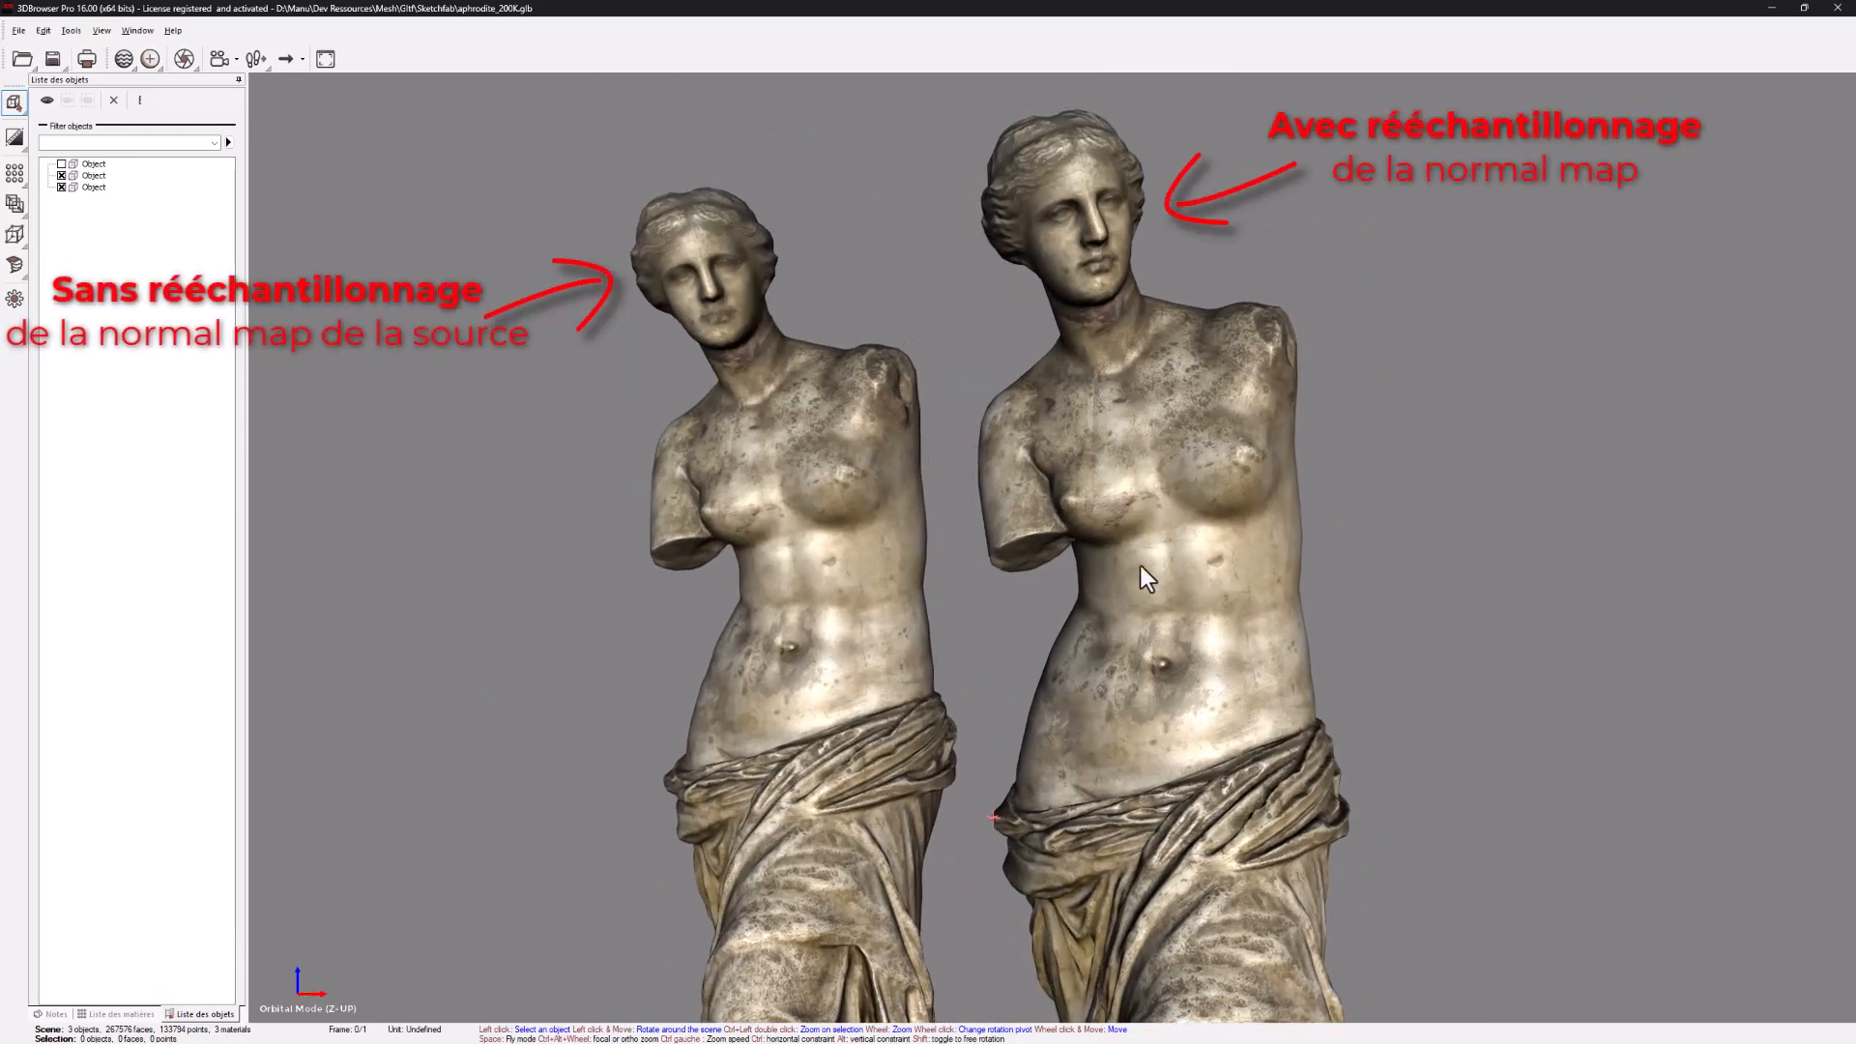